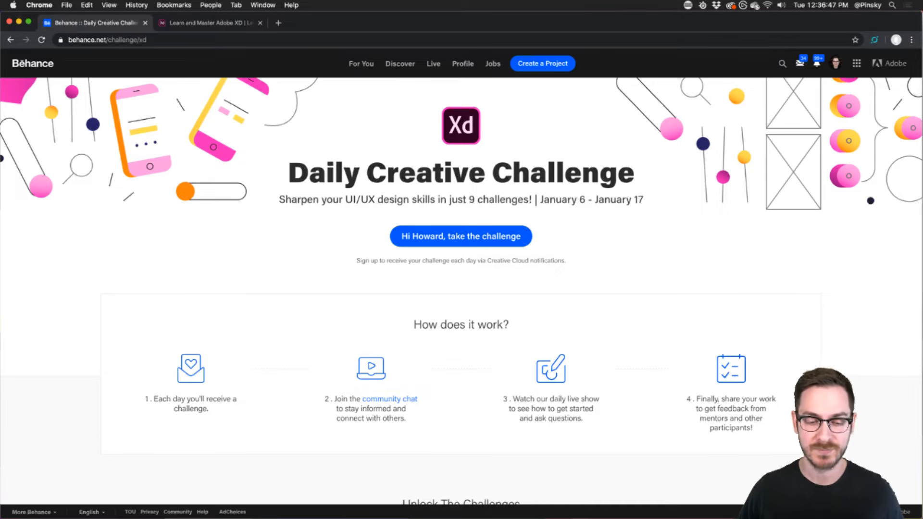
# Read how the Daily Creative Challenge works and look at the introductions channel of the Adobe XD Discord community.
pyautogui.scroll(-3, 282, 276)
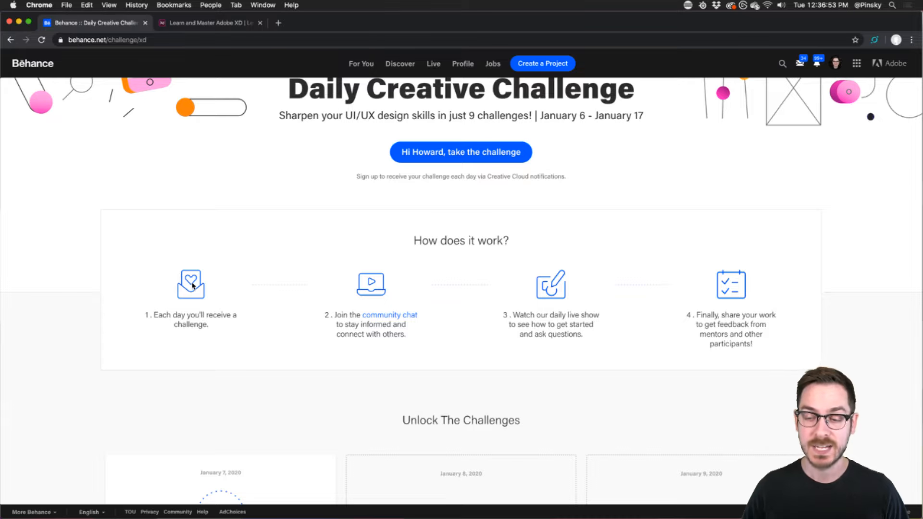
pyautogui.click(336, 305)
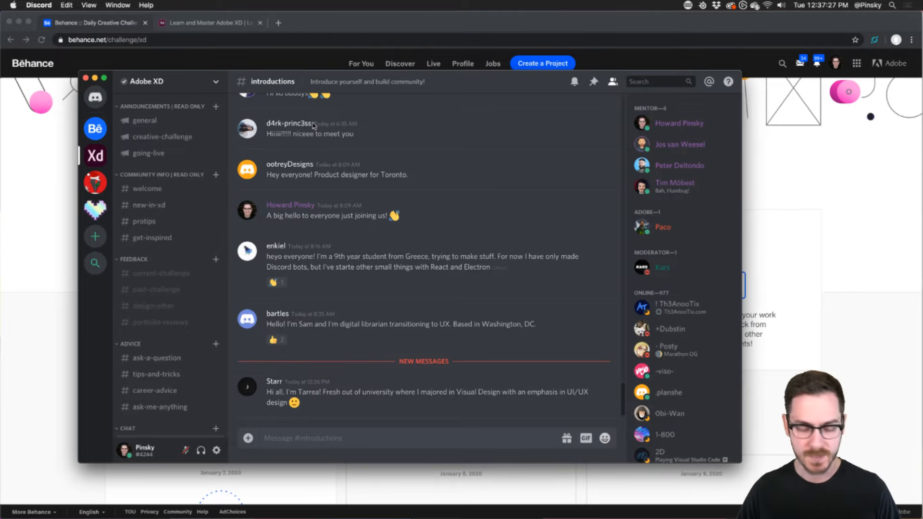
pyautogui.press('super+h')
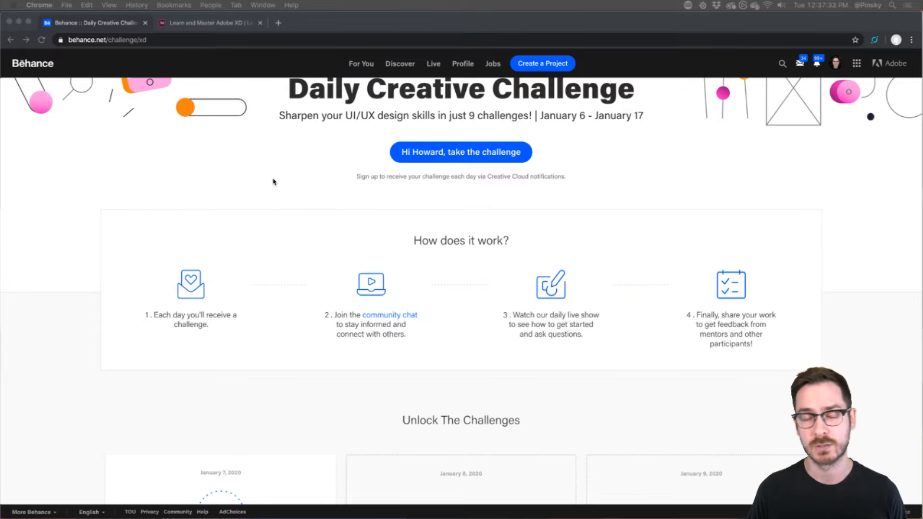
# Review the remaining challenge instructions and examine the January 7 Repeat Grids challenge card up close.
pyautogui.scroll(-3, 272, 182)
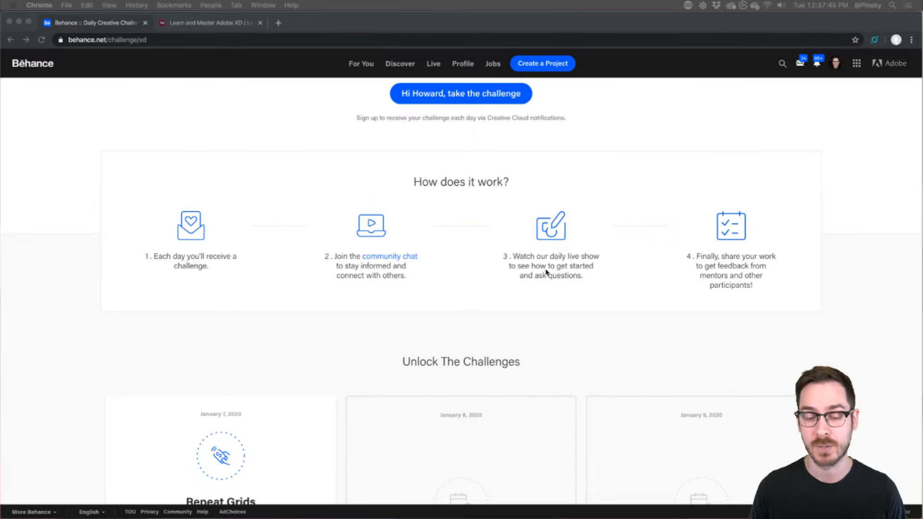
pyautogui.scroll(-3, 457, 264)
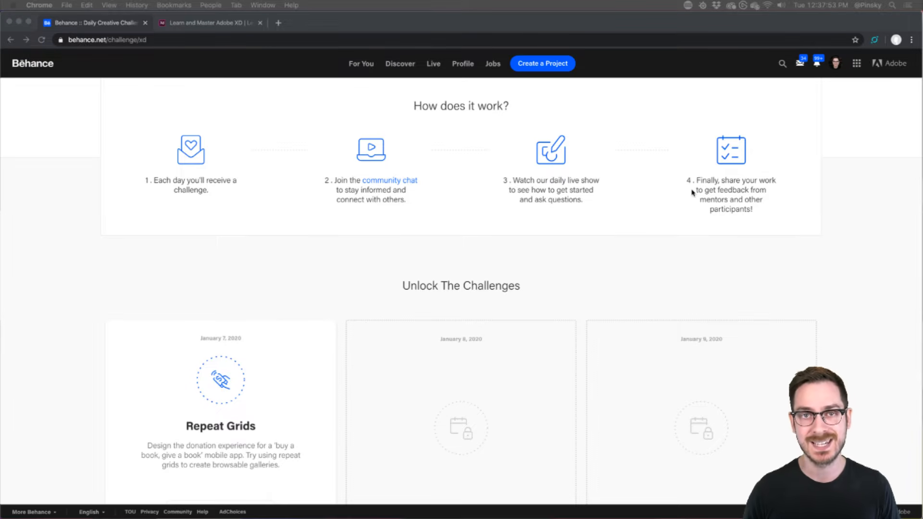
pyautogui.scroll(-4, 327, 150)
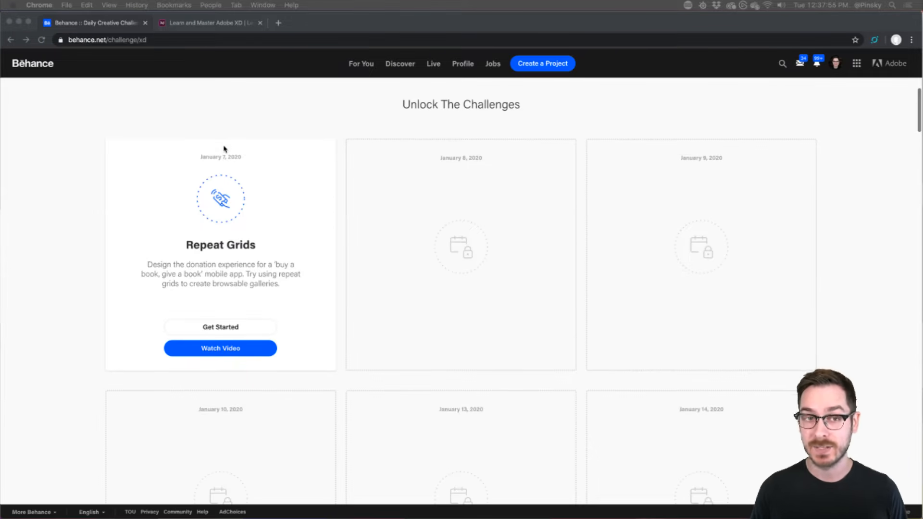
pyautogui.click(164, 194)
pyautogui.scroll(5, 164, 195)
pyautogui.scroll(-1, 164, 194)
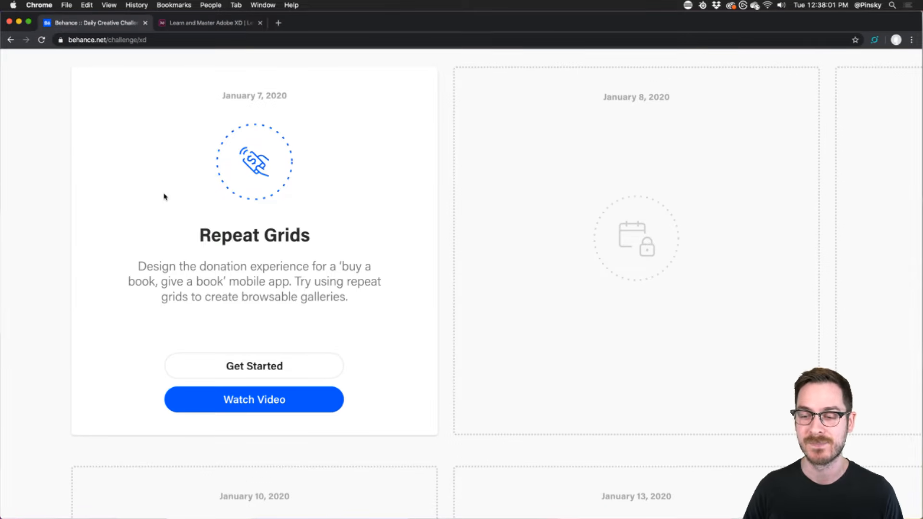
pyautogui.scroll(1, 164, 196)
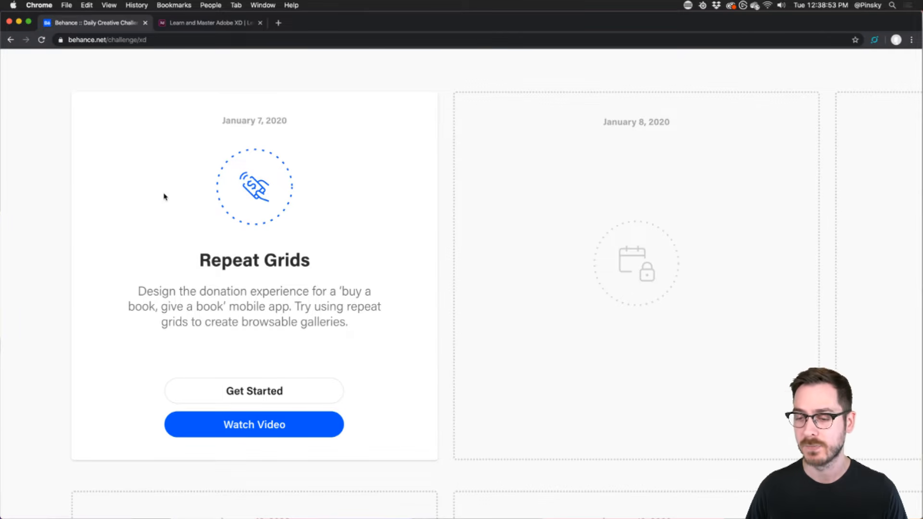
pyautogui.scroll(-5, 164, 197)
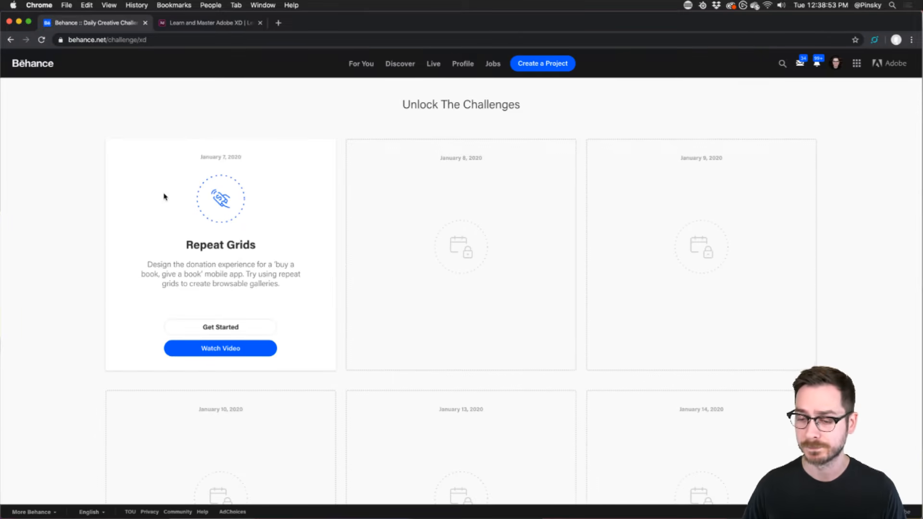
# Open the Repeat Grids starter file XD_DCC_Day 1_Books in Adobe XD and review its brief, inspiration and resources.
pyautogui.click(231, 330)
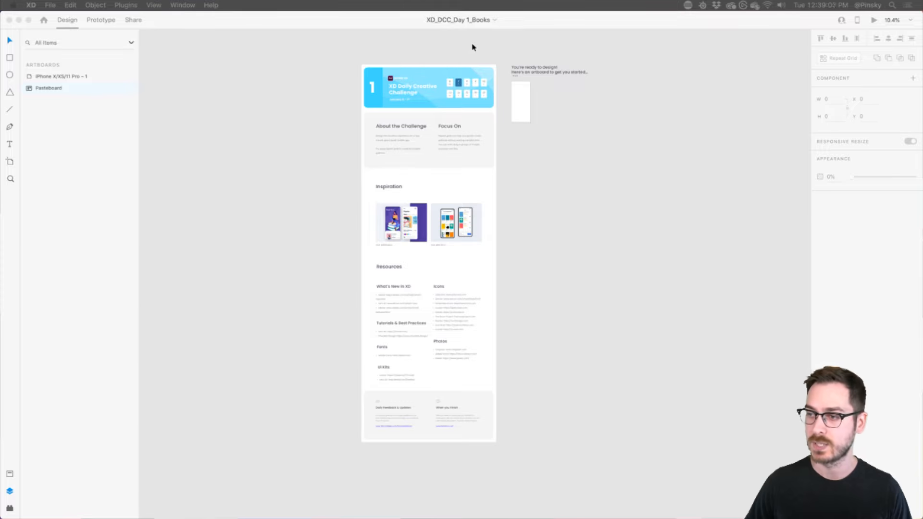
pyautogui.scroll(5, 470, 47)
pyautogui.scroll(-2, 471, 47)
pyautogui.hscroll(-2, 471, 46)
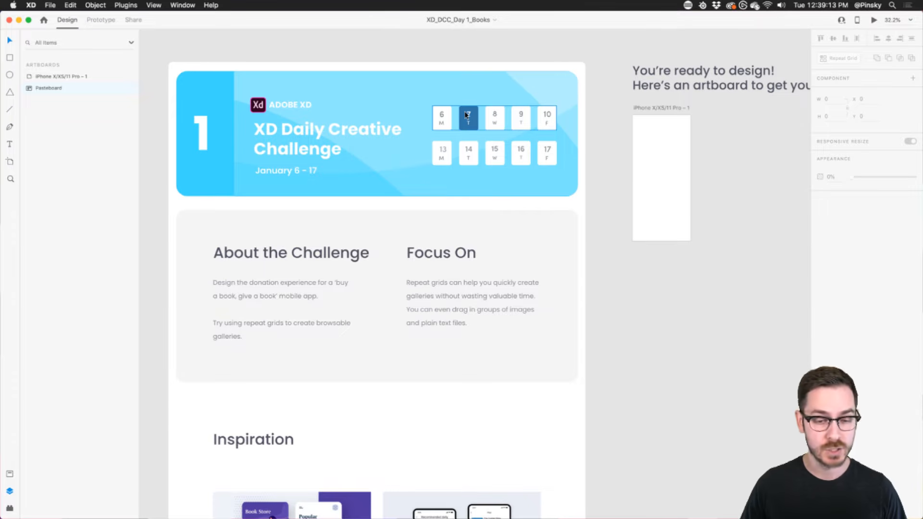
pyautogui.scroll(-6, 294, 135)
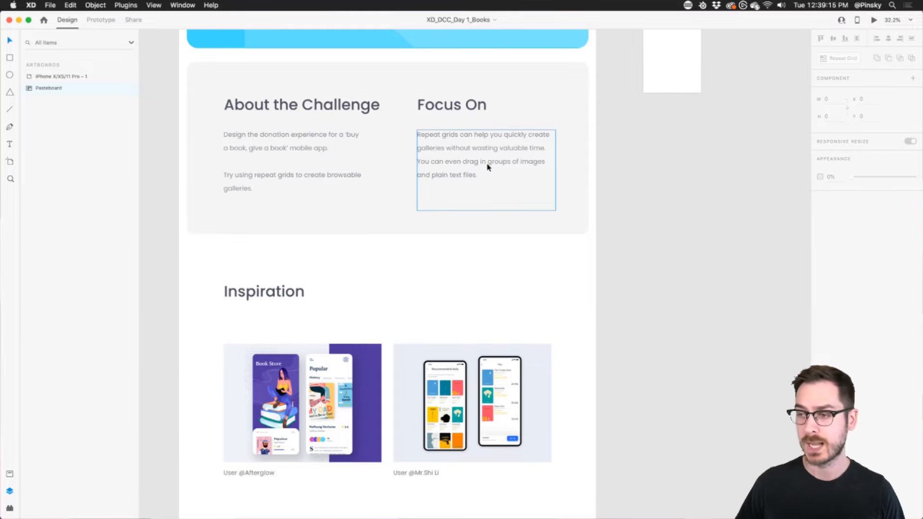
pyautogui.scroll(-7, 486, 166)
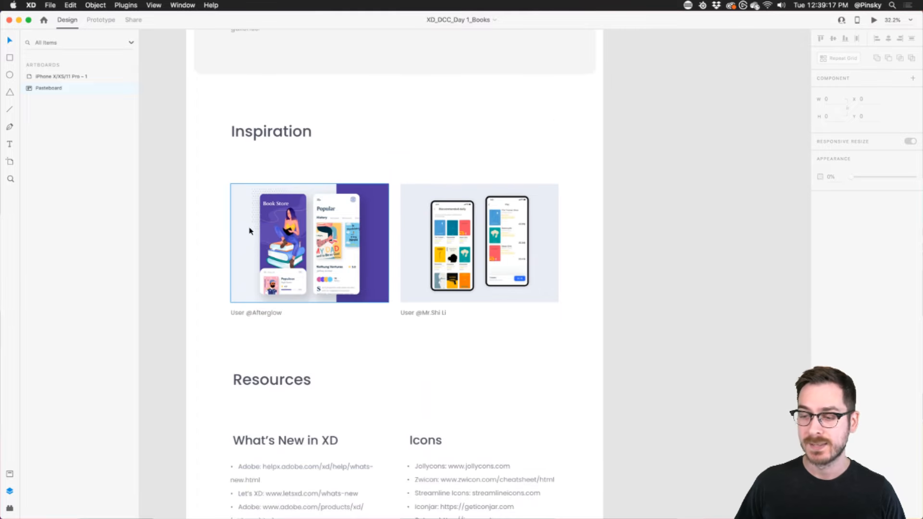
pyautogui.scroll(-13, 398, 248)
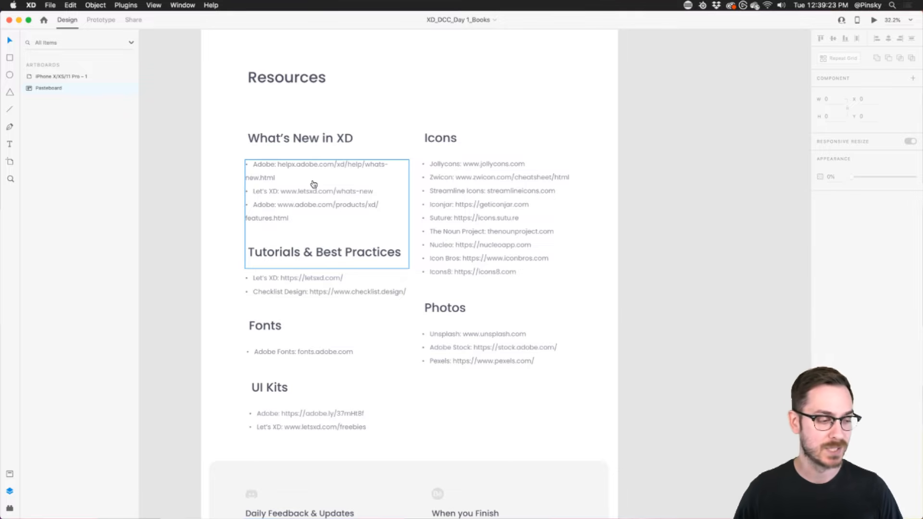
# Look at the Let's XD site in Chrome and at the Behance challenge page, and return to the Adobe XD file.
pyautogui.press('super+Tab')
pyautogui.click(224, 22)
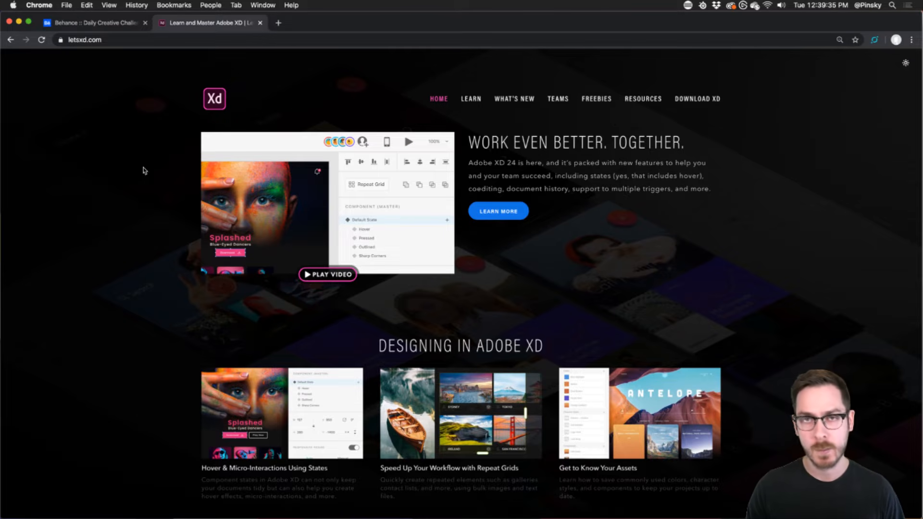
pyautogui.click(120, 24)
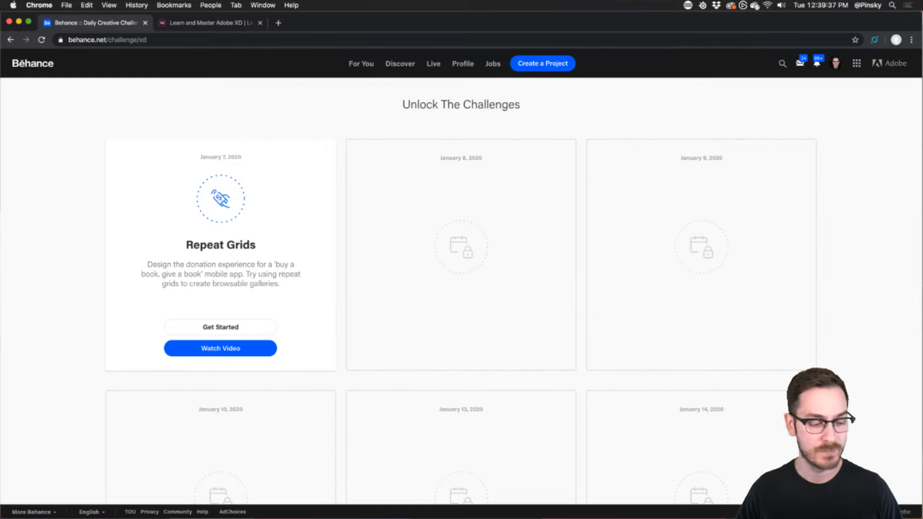
pyautogui.press('super+Tab')
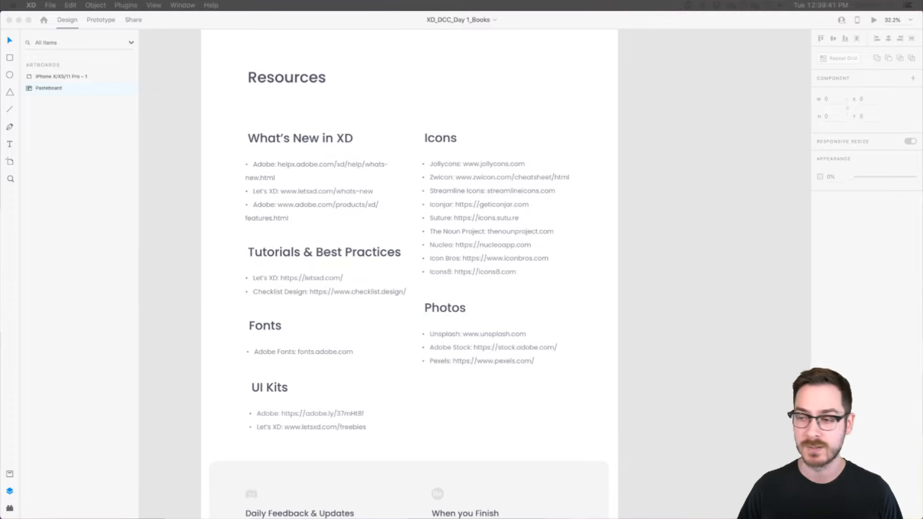
# Draw a 375 × 812 rectangle covering the whole empty iPhone X/XS/11 Pro artboard.
pyautogui.hscroll(15, 554, 272)
pyautogui.click(554, 272)
pyautogui.scroll(5, 554, 272)
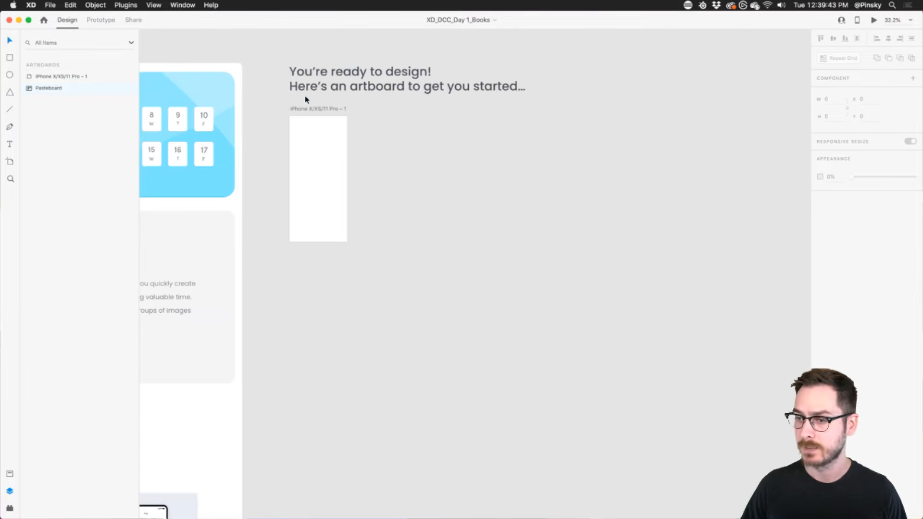
pyautogui.scroll(5, 301, 93)
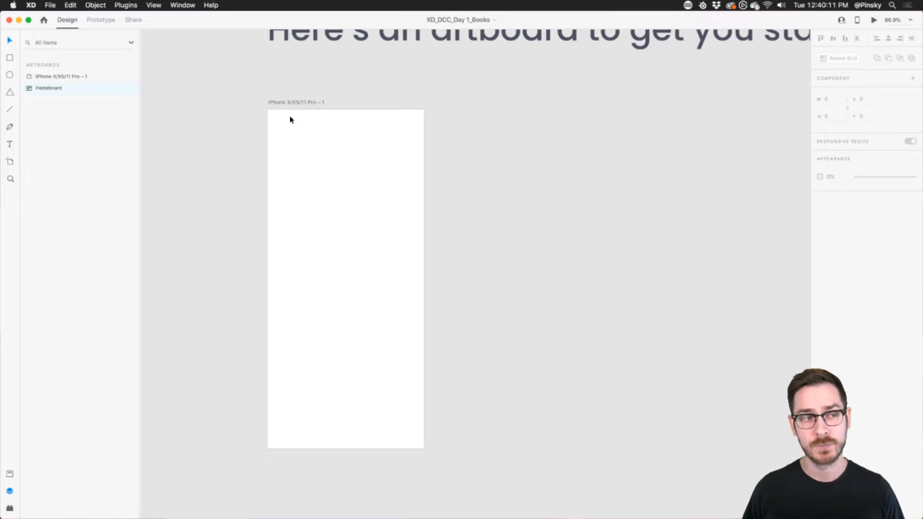
pyautogui.click(354, 165)
pyautogui.scroll(3, 354, 165)
pyautogui.hscroll(-1, 354, 166)
pyautogui.press('Escape')
pyautogui.scroll(-1, 304, 137)
pyautogui.scroll(1, 304, 137)
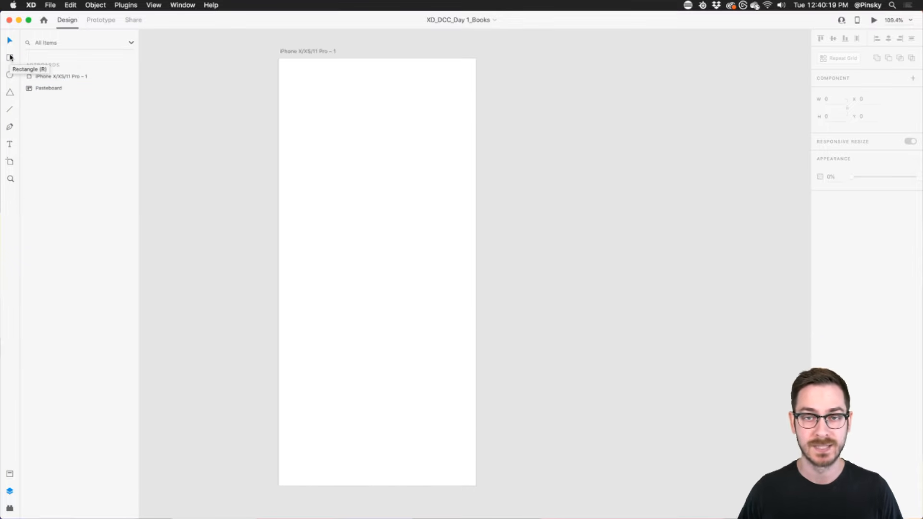
pyautogui.click(10, 58)
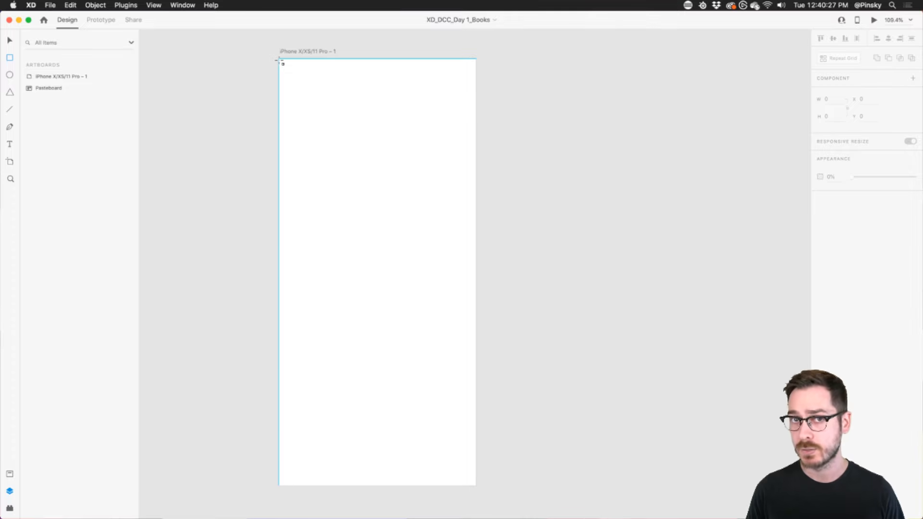
pyautogui.moveTo(279, 60)
pyautogui.mouseDown()
pyautogui.moveTo(431, 295)
pyautogui.moveTo(449, 301)
pyautogui.moveTo(458, 349)
pyautogui.moveTo(471, 362)
pyautogui.moveTo(477, 486)
pyautogui.mouseUp()
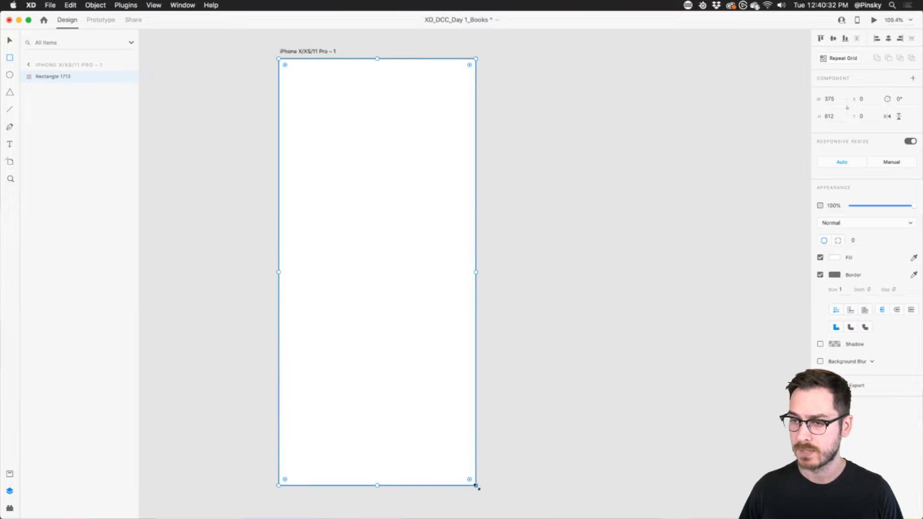
# Fill the artboard-sized rectangle with light grey and remove its border.
pyautogui.click(835, 258)
pyautogui.moveTo(769, 226); pyautogui.dragTo(713, 219)
pyautogui.click(873, 265)
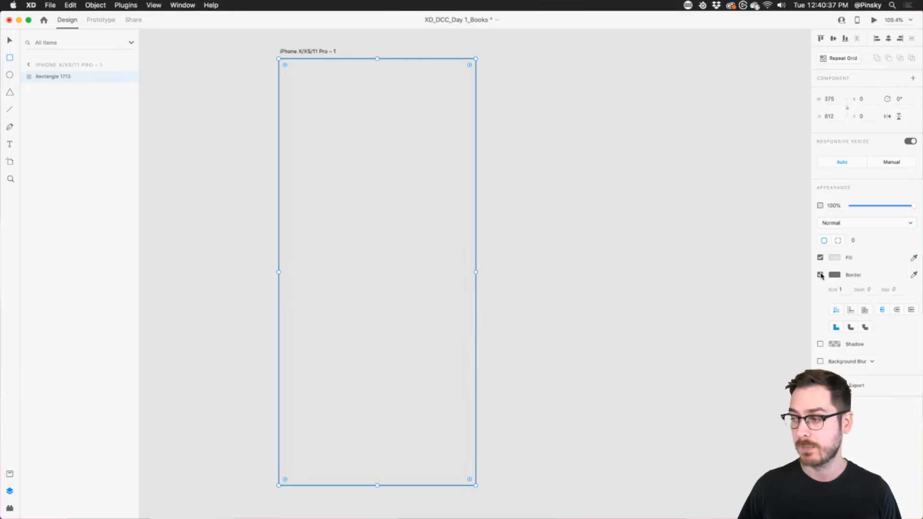
pyautogui.click(820, 275)
pyautogui.press('v')
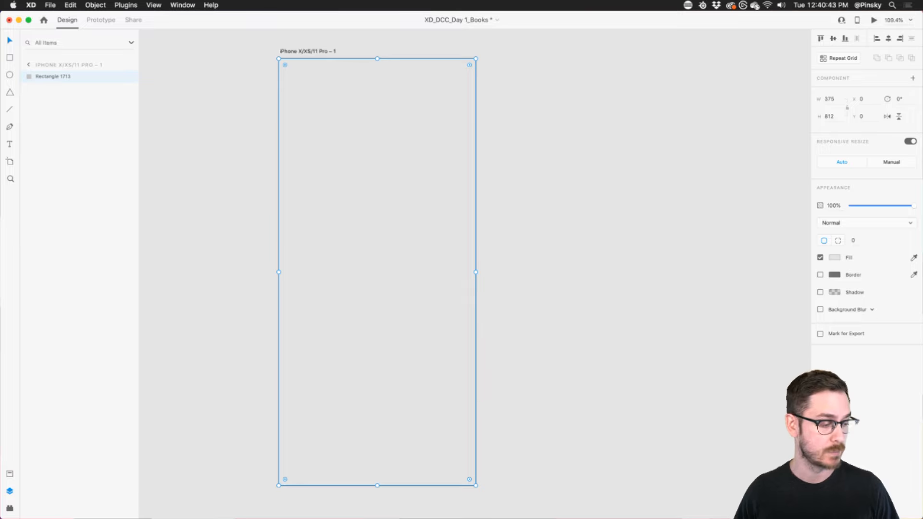
# Preview Header.jpg from the Books folder in Finder and place it as the image fill of the artboard-sized rectangle in Adobe XD.
pyautogui.press('super+Tab')
pyautogui.moveTo(449, 106); pyautogui.dragTo(545, 98)
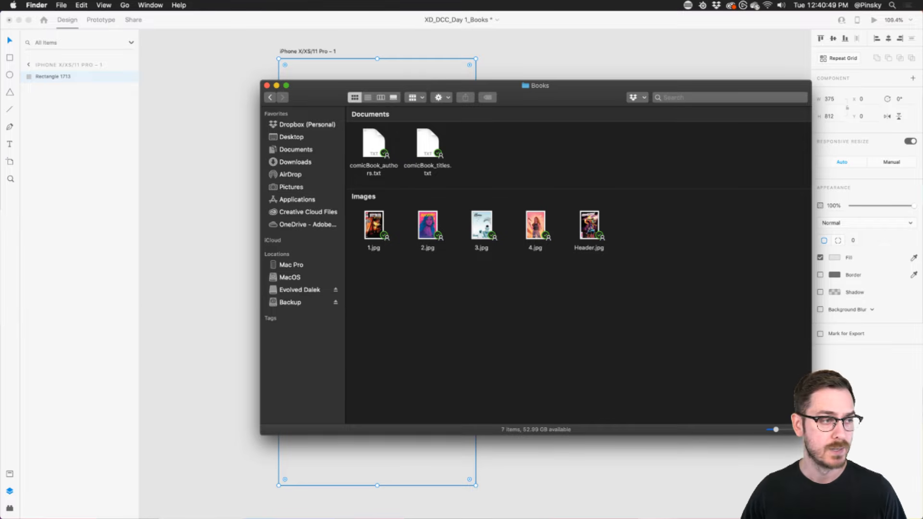
pyautogui.click(596, 224)
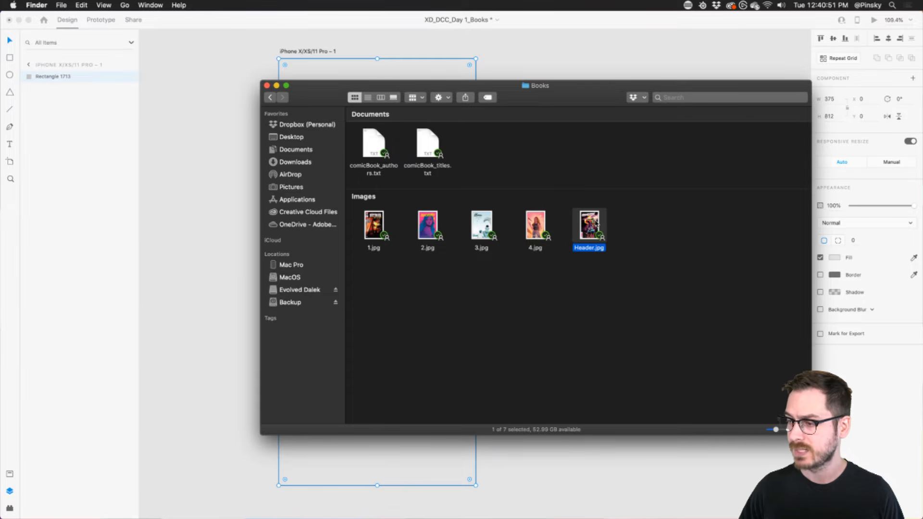
pyautogui.press('space')
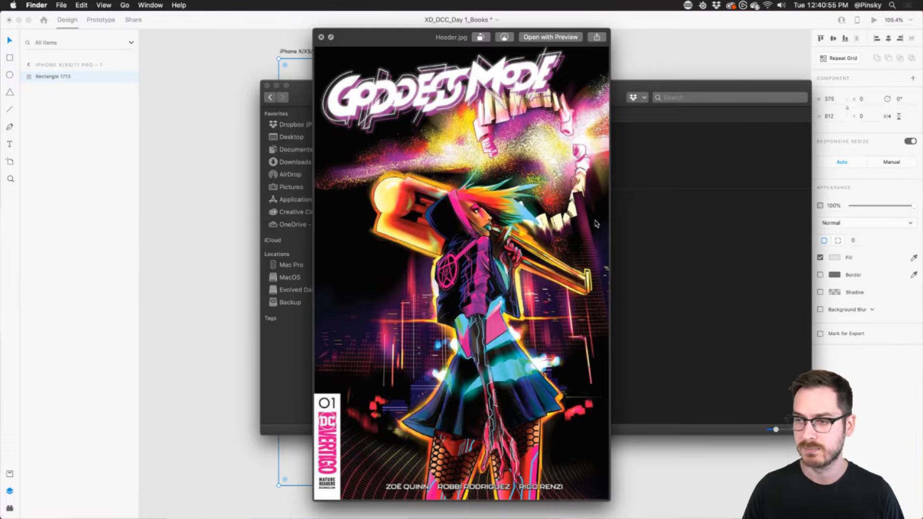
pyautogui.press('space')
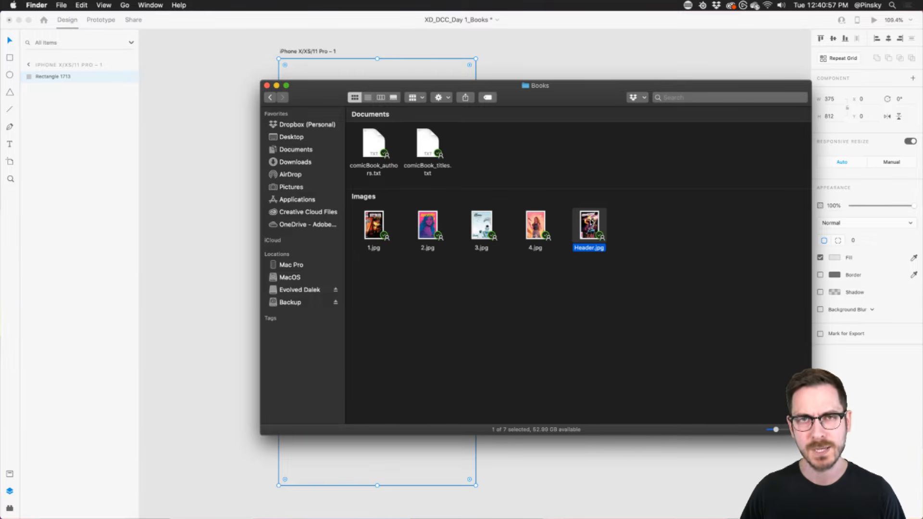
pyautogui.moveTo(590, 222); pyautogui.dragTo(360, 213)
pyautogui.press('super+Tab')
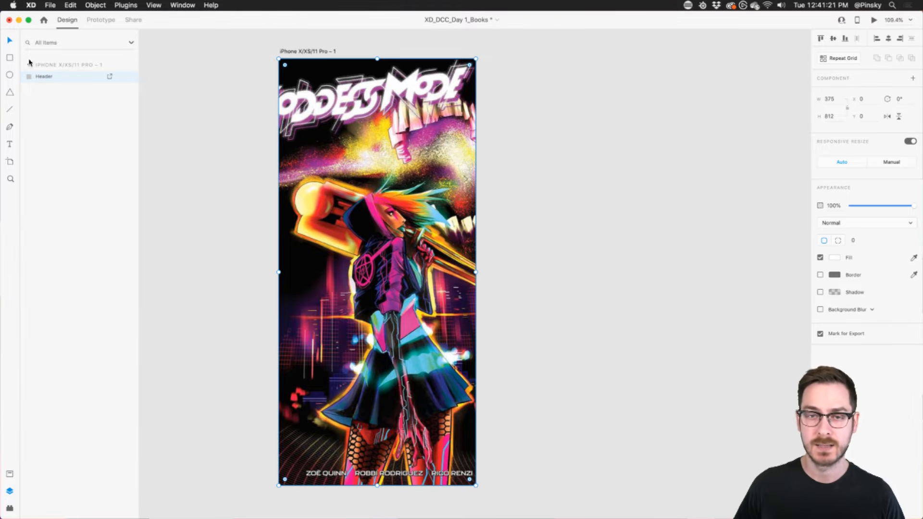
# Draw a borderless white rectangle, 375 wide and about 436 high, over the lower part of the cover image.
pyautogui.click(9, 57)
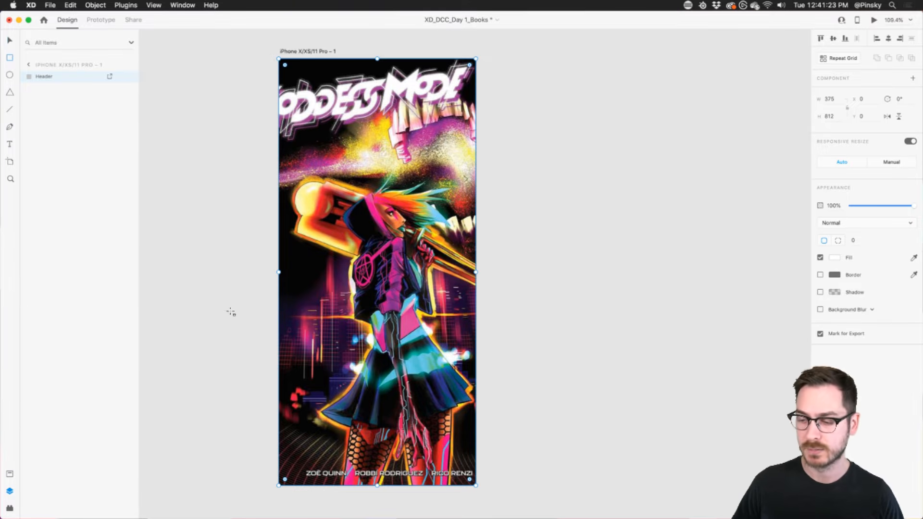
pyautogui.moveTo(280, 486)
pyautogui.mouseDown()
pyautogui.moveTo(459, 247)
pyautogui.moveTo(484, 249)
pyautogui.moveTo(477, 268)
pyautogui.moveTo(478, 247)
pyautogui.moveTo(476, 258)
pyautogui.mouseUp()
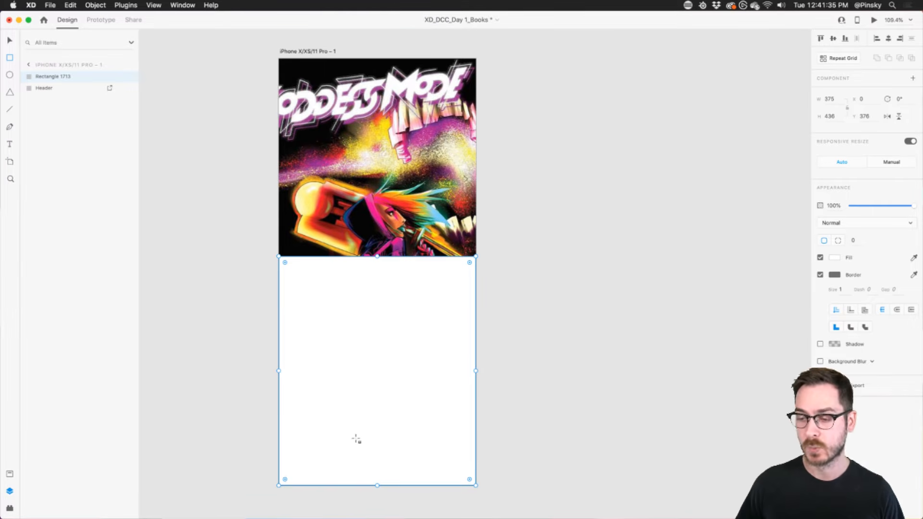
pyautogui.press('v')
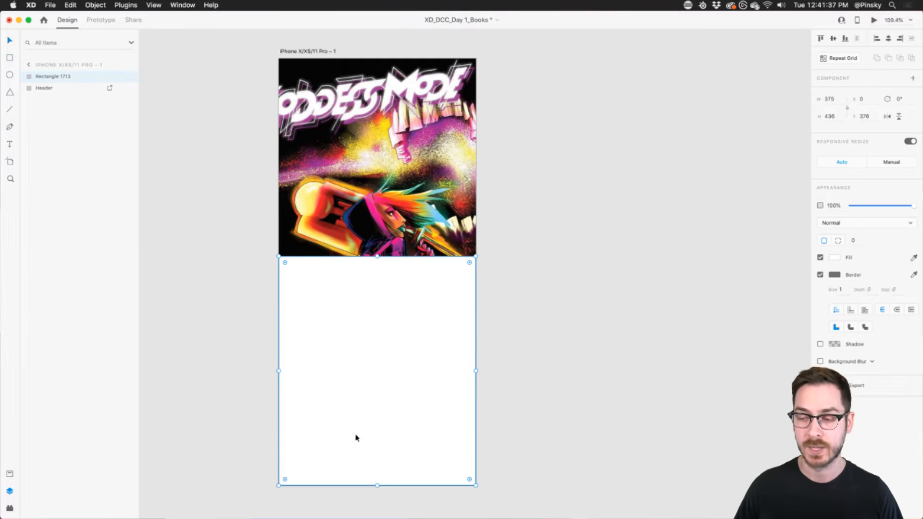
pyautogui.click(819, 274)
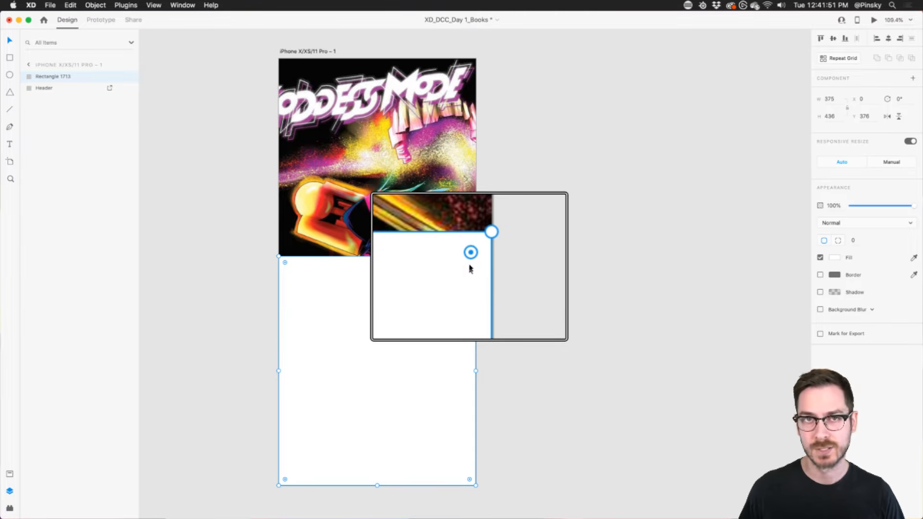
# Round all corners of the white rectangle to a radius of about 43.
pyautogui.moveTo(469, 263); pyautogui.dragTo(453, 270)
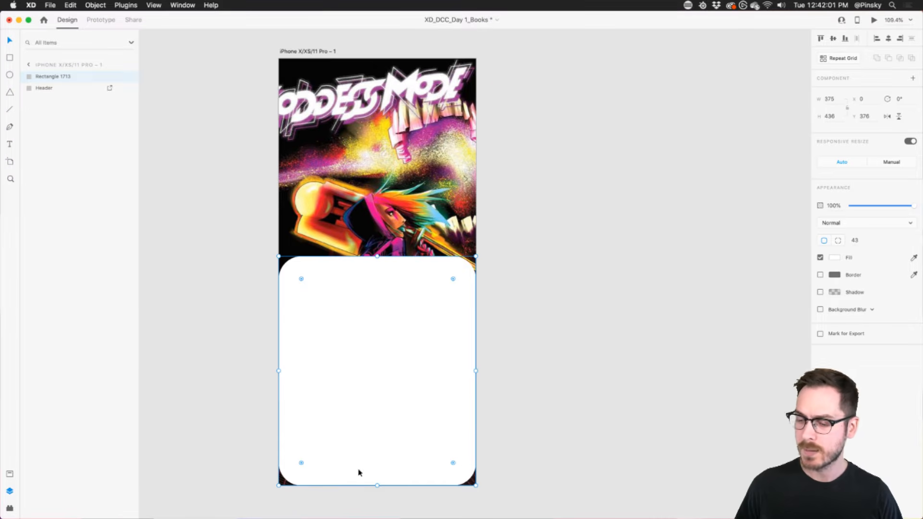
pyautogui.scroll(-3, 363, 474)
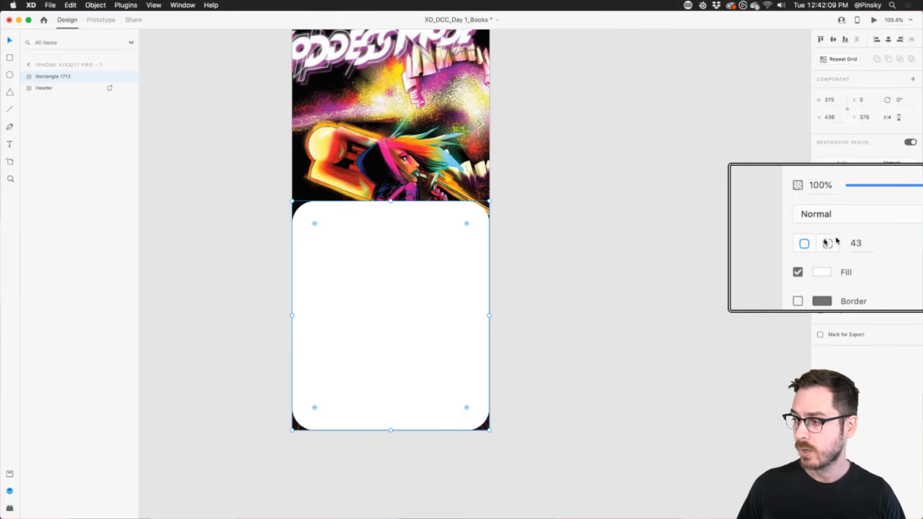
# Square off the two lower corners of the white rectangle to radius 0, keeping its upper corners rounded.
pyautogui.moveTo(466, 409); pyautogui.dragTo(508, 436)
pyautogui.moveTo(314, 407); pyautogui.dragTo(267, 442)
pyautogui.scroll(2, 413, 250)
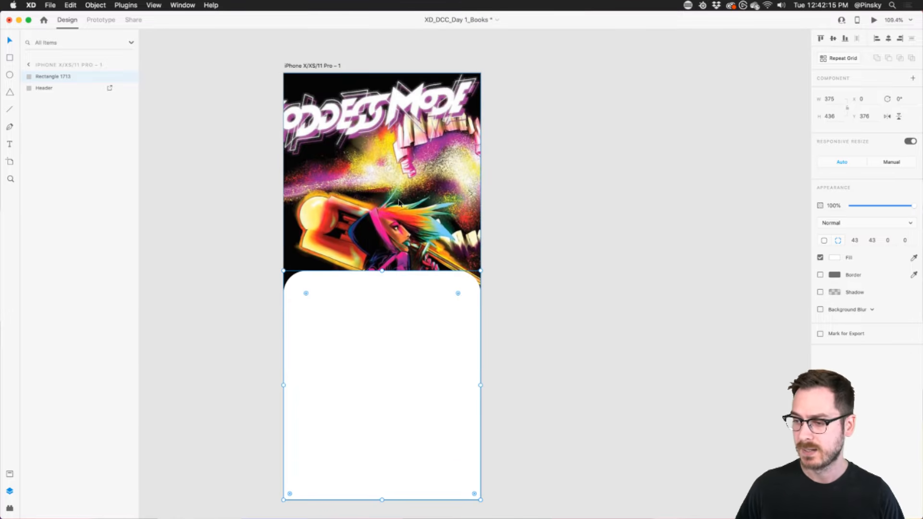
# Shorten the header image rectangle to a height of about 585 and shift the cover artwork upward inside its frame.
pyautogui.doubleClick(401, 203)
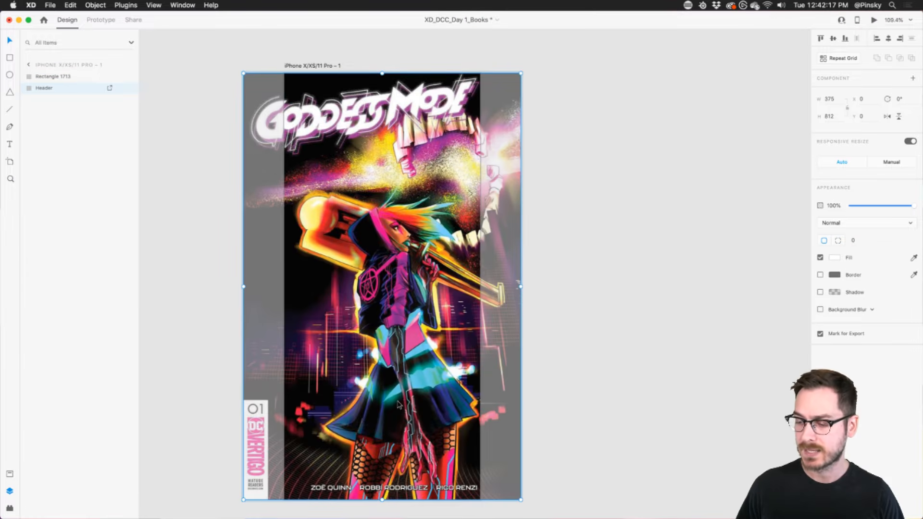
pyautogui.press('Escape')
pyautogui.moveTo(384, 499); pyautogui.dragTo(383, 380)
pyautogui.doubleClick(399, 182)
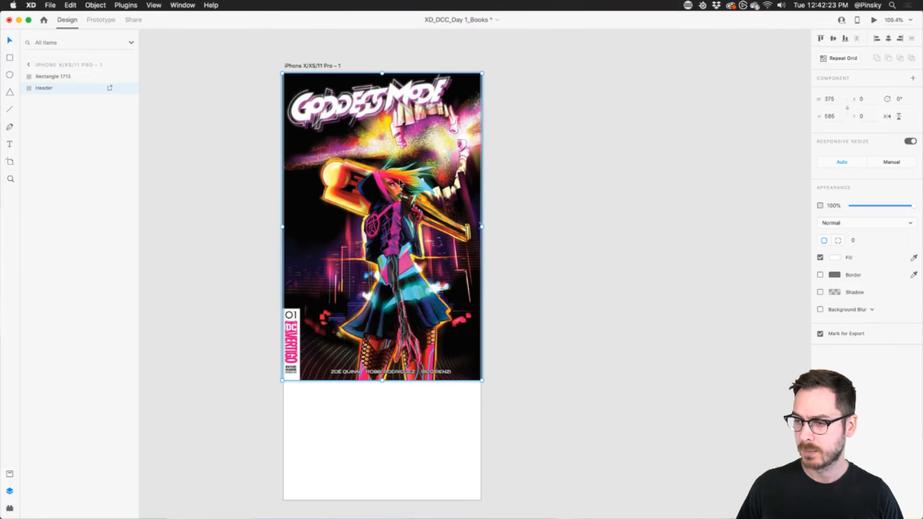
pyautogui.moveTo(400, 181); pyautogui.dragTo(400, 142)
pyautogui.click(537, 163)
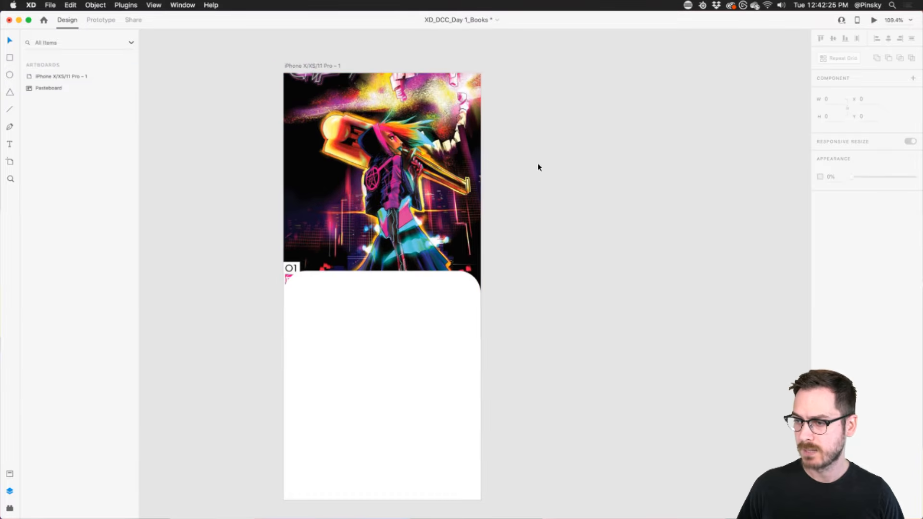
# Enlarge the cover artwork inside the header frame and position it so the character fills the area above the white panel.
pyautogui.doubleClick(380, 195)
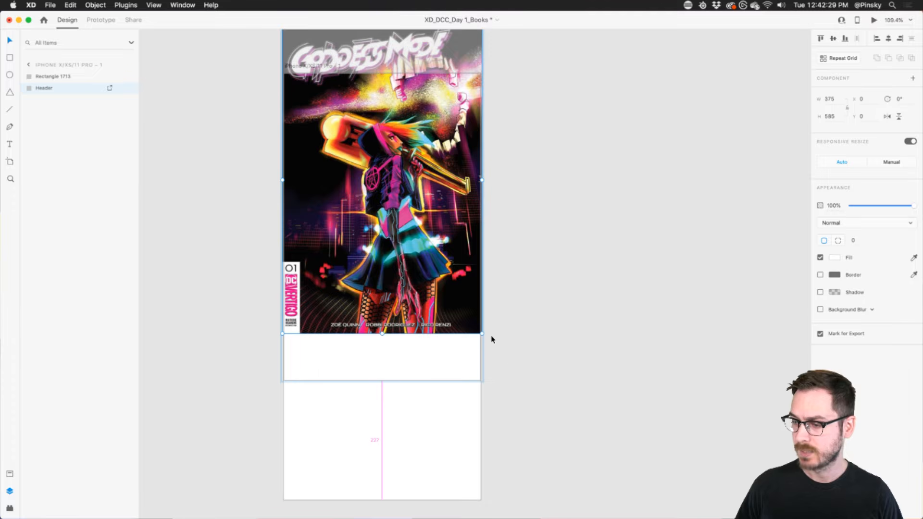
pyautogui.moveTo(481, 334); pyautogui.dragTo(553, 406)
pyautogui.moveTo(392, 161); pyautogui.dragTo(390, 162)
pyautogui.click(623, 159)
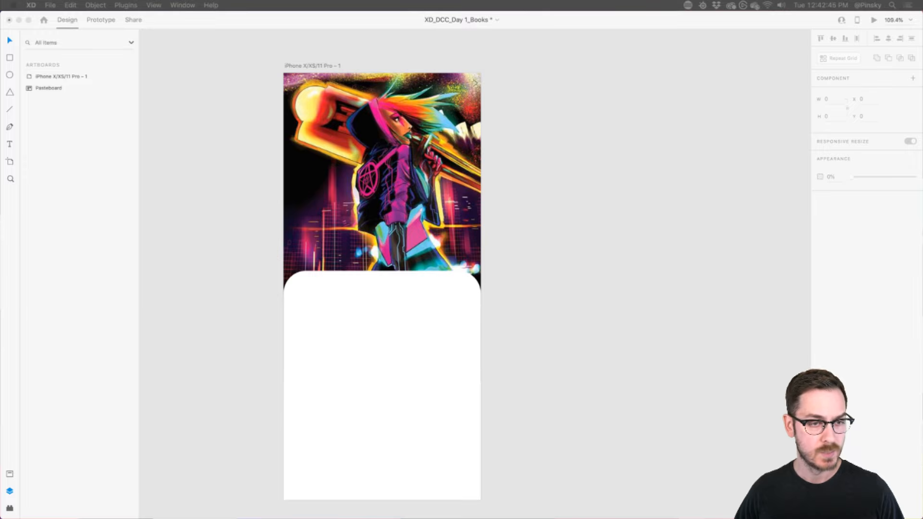
# Add the two-line title text "GODDESS MODE" over the lower part of the header image.
pyautogui.click(292, 212)
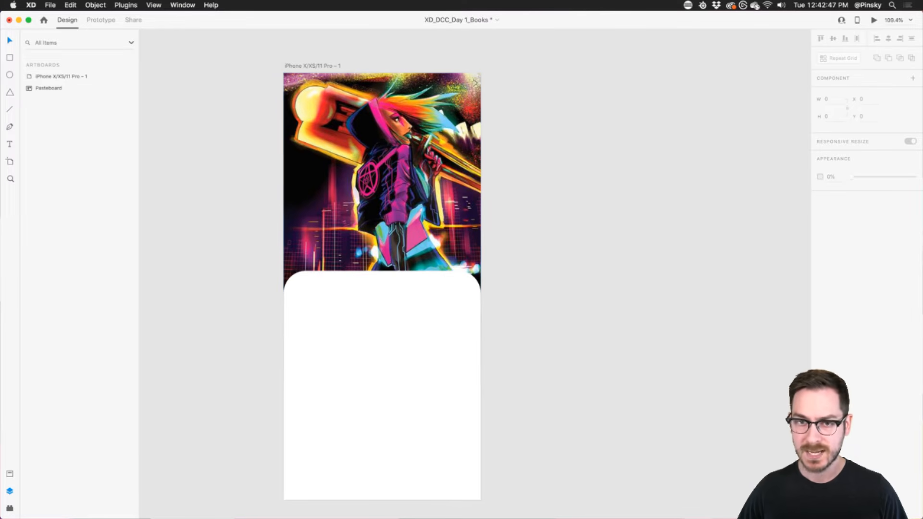
pyautogui.click(9, 143)
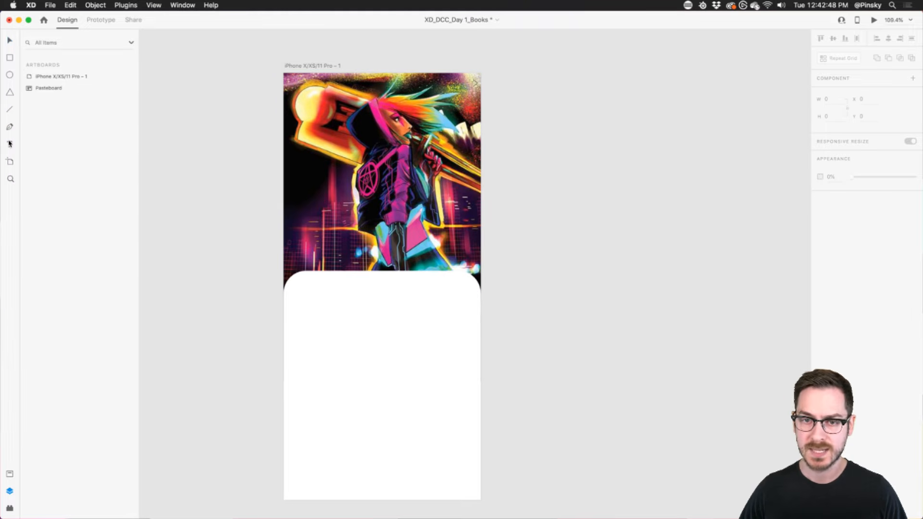
pyautogui.click(305, 218)
pyautogui.write('GODDE')
pyautogui.write('N')
pyautogui.press('BackSpace')
pyautogui.write('SS')
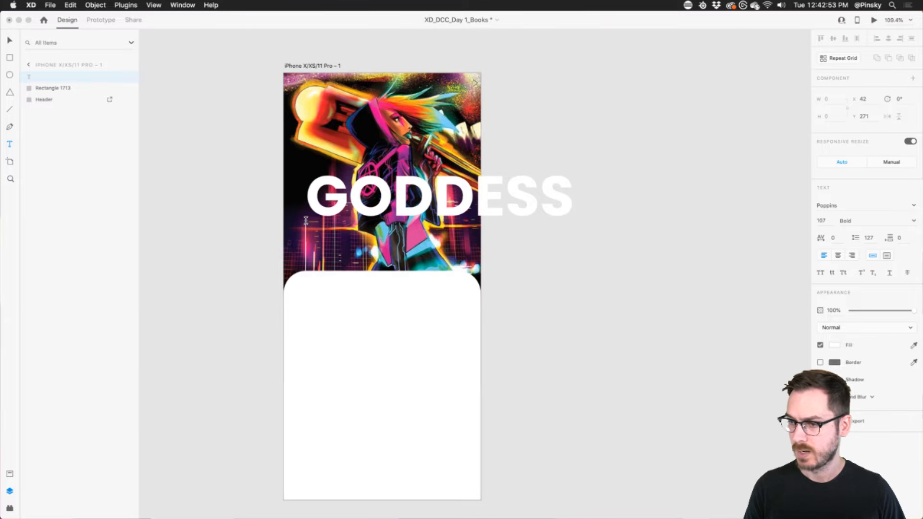
pyautogui.press('Return')
pyautogui.write('MODE')
pyautogui.press('Escape')
# Set the title's font to Kaneda Gothic and its line spacing to 97.
pyautogui.click(850, 210)
pyautogui.click(851, 210)
pyautogui.write('Ka')
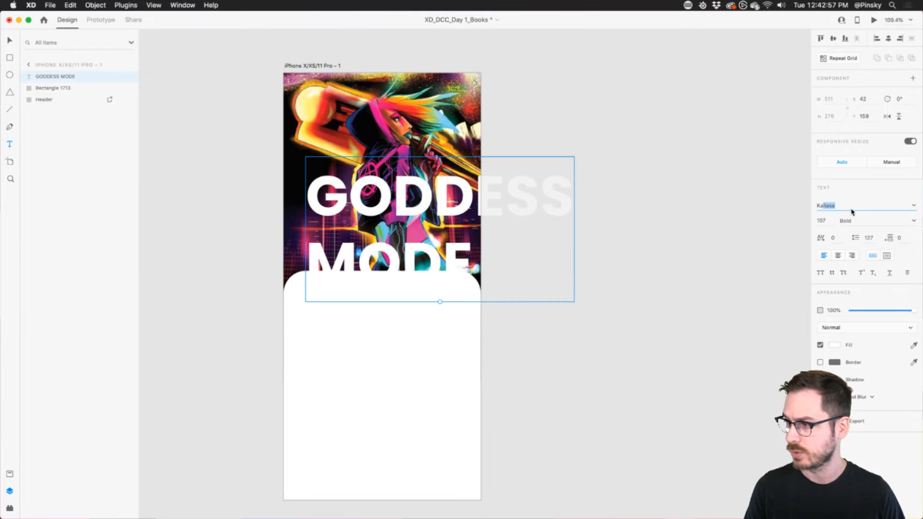
pyautogui.write('neda Gothic')
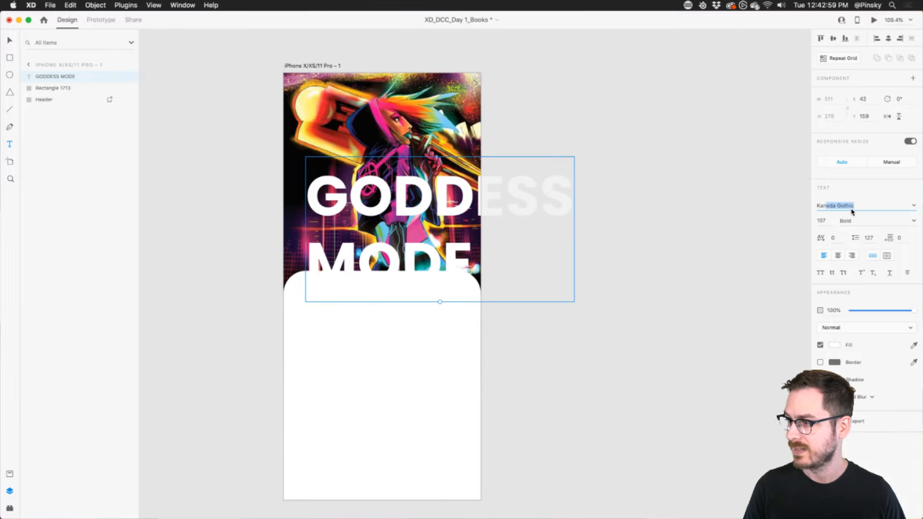
pyautogui.press('Return')
pyautogui.click(868, 238)
pyautogui.write('107')
pyautogui.press('Return')
pyautogui.write('97')
pyautogui.press('Return')
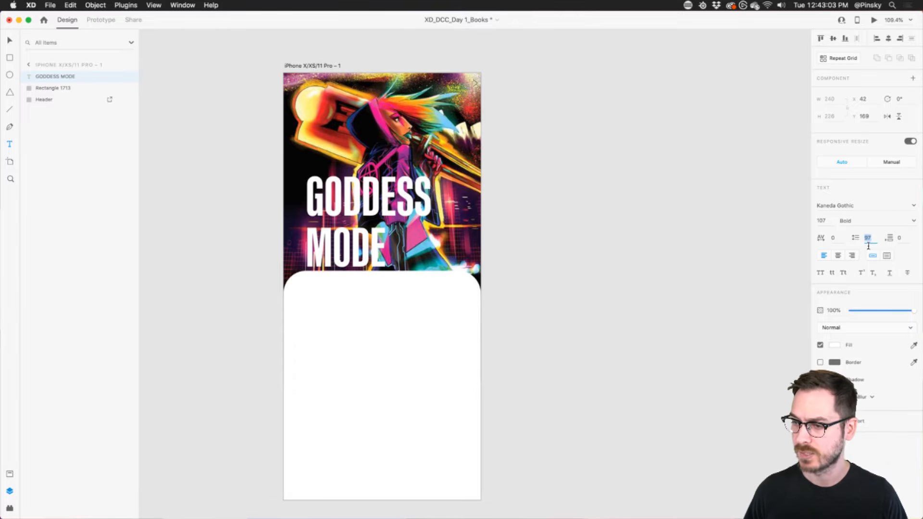
# Scale the title down to a font size of about 69 and move it to about X 34, Y 220, just above the white panel.
pyautogui.click(827, 221)
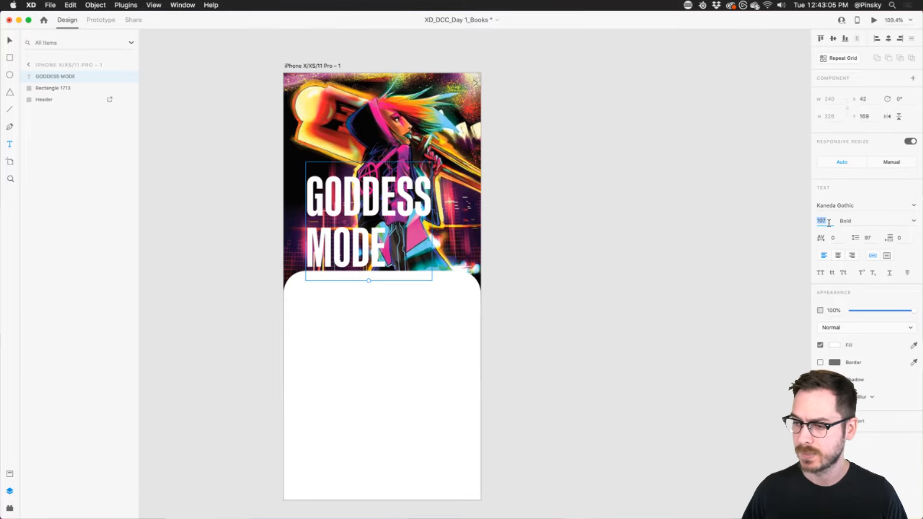
pyautogui.scroll(5, 370, 283)
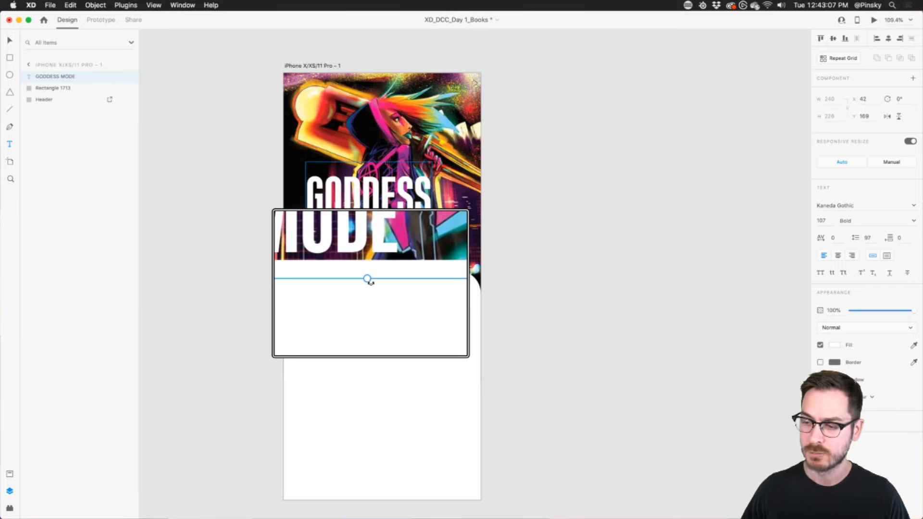
pyautogui.scroll(-5, 370, 283)
pyautogui.moveTo(368, 282); pyautogui.dragTo(372, 246)
pyautogui.moveTo(366, 189); pyautogui.dragTo(339, 217)
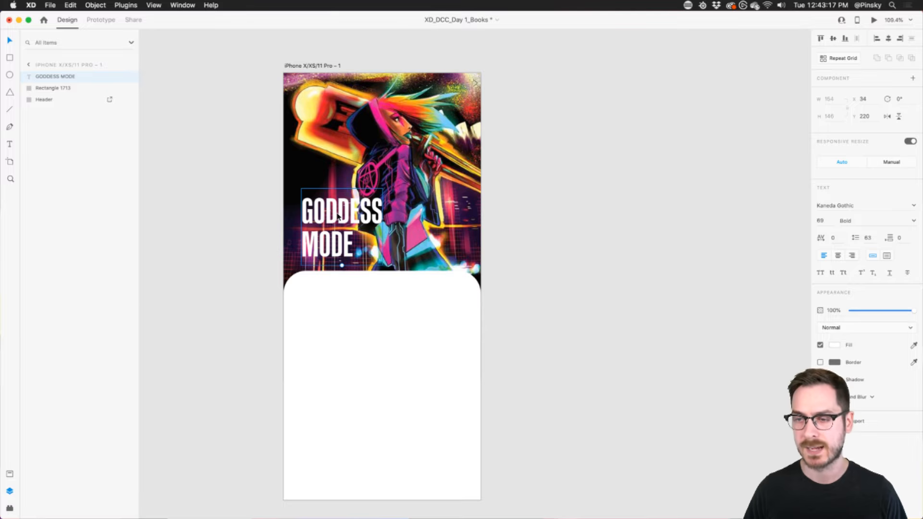
# Draw a book cover placeholder rectangle about 81 wide and 116 high on the white panel, aligned with the title at X 34.
pyautogui.scroll(-3, 339, 217)
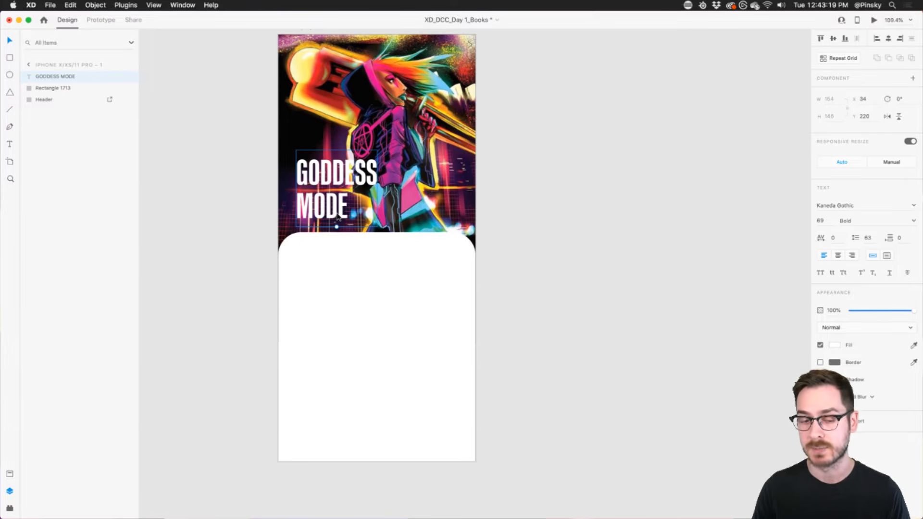
pyautogui.scroll(-1, 338, 218)
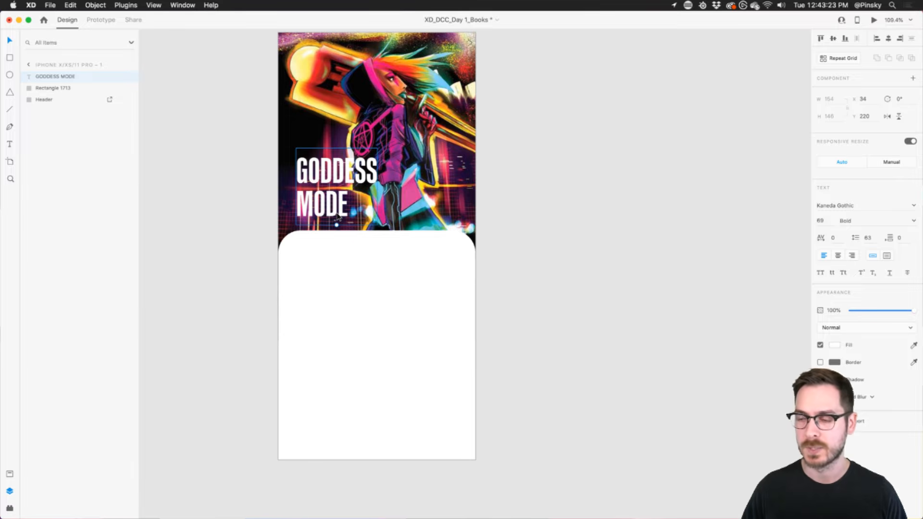
pyautogui.scroll(-2, 338, 216)
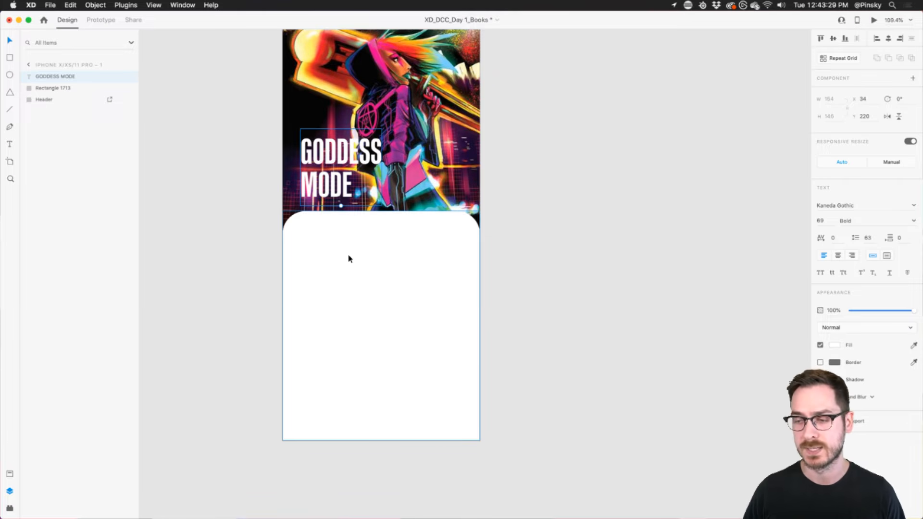
pyautogui.click(329, 246)
pyautogui.scroll(5, 328, 246)
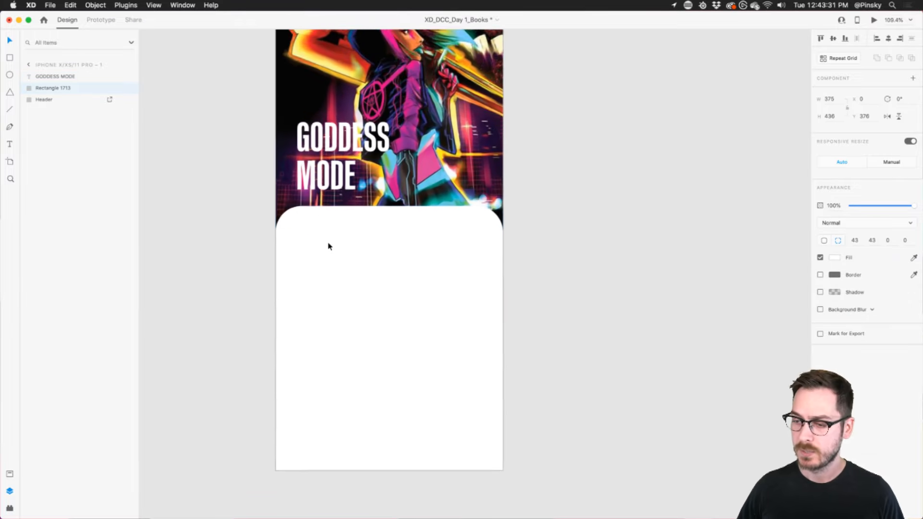
pyautogui.scroll(-1, 328, 246)
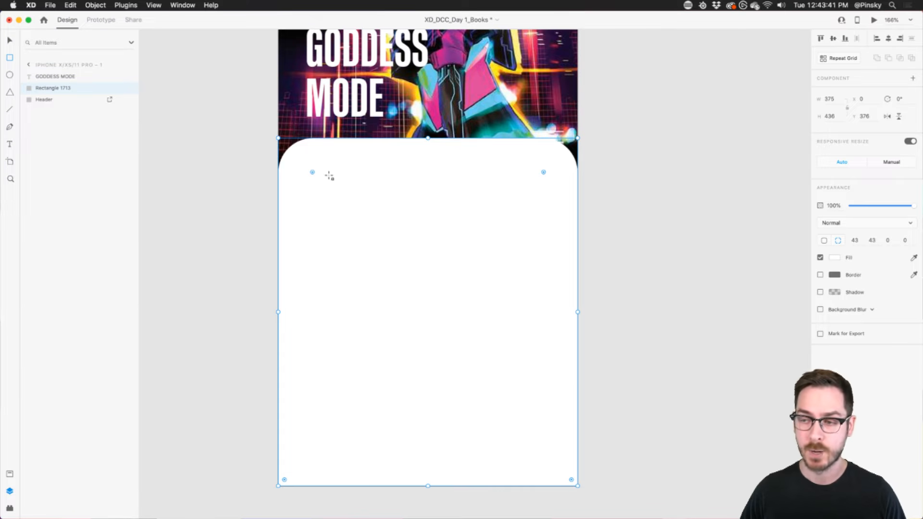
pyautogui.moveTo(318, 170); pyautogui.dragTo(381, 265)
pyautogui.press('v')
pyautogui.moveTo(344, 208)
pyautogui.mouseDown()
pyautogui.moveTo(326, 245)
pyautogui.moveTo(349, 267)
pyautogui.mouseUp()
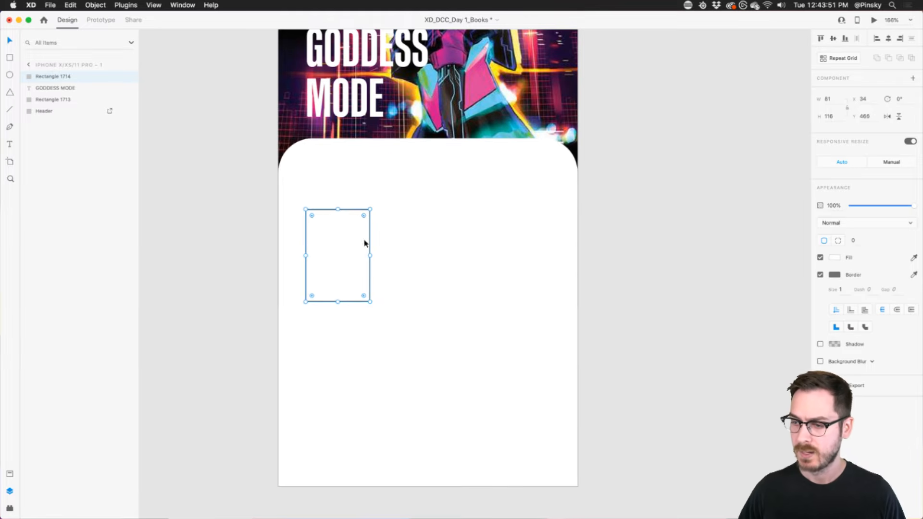
# Add the text "Book Name" beside the placeholder rectangle and fill it with dark grey #2E2E2E.
pyautogui.press('t')
pyautogui.click(379, 222)
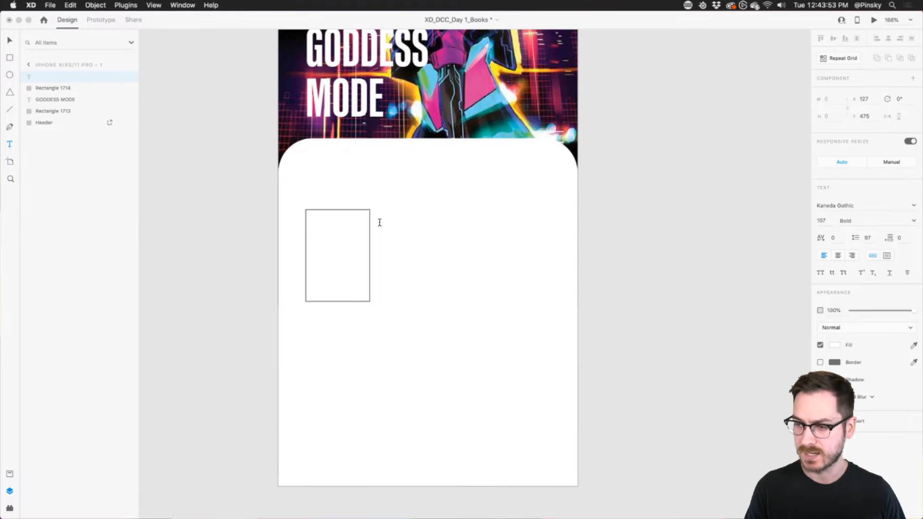
pyautogui.write('Book Name')
pyautogui.press('Escape')
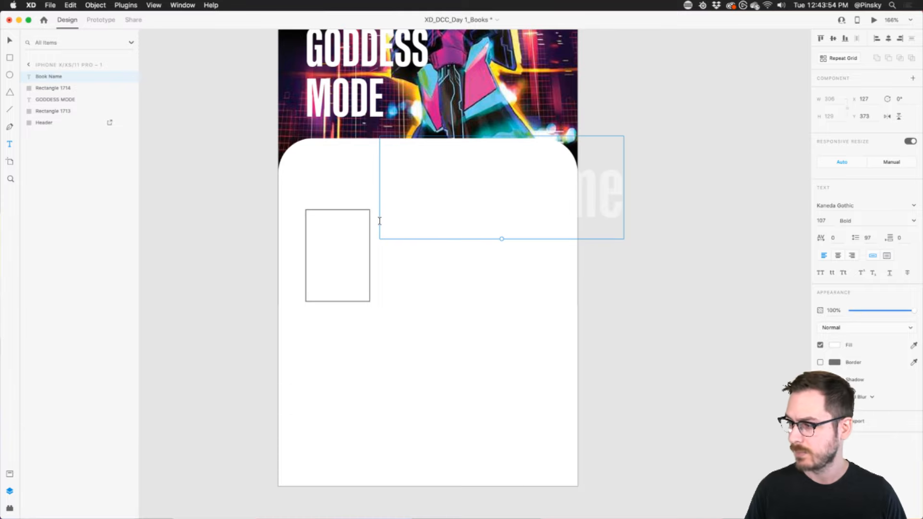
pyautogui.click(834, 344)
pyautogui.moveTo(728, 355); pyautogui.dragTo(709, 354)
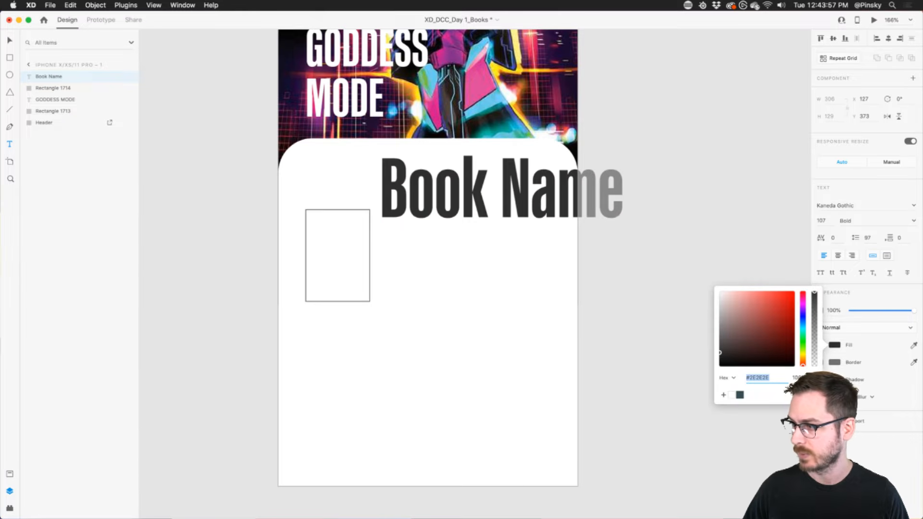
pyautogui.press('Escape')
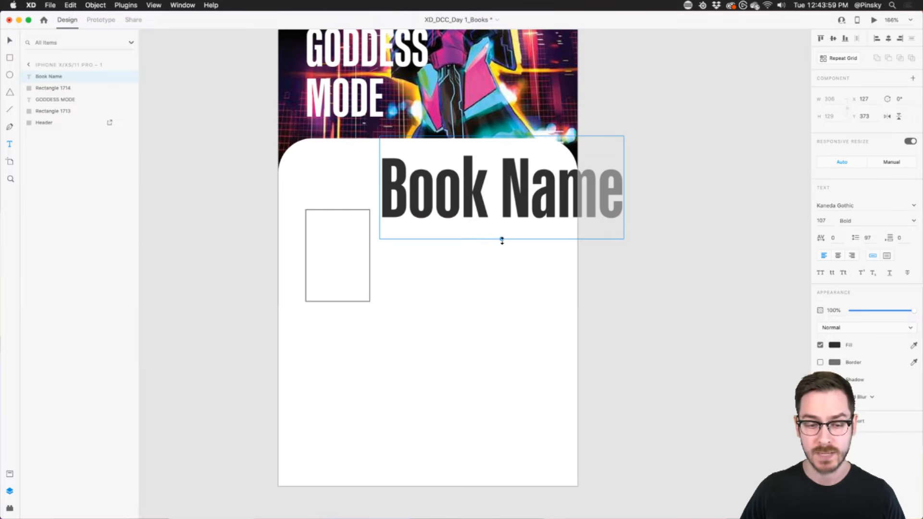
# Scale "Book Name" down to font size 25 beside the placeholder and duplicate it directly below with the text "Author".
pyautogui.moveTo(501, 239); pyautogui.dragTo(429, 234)
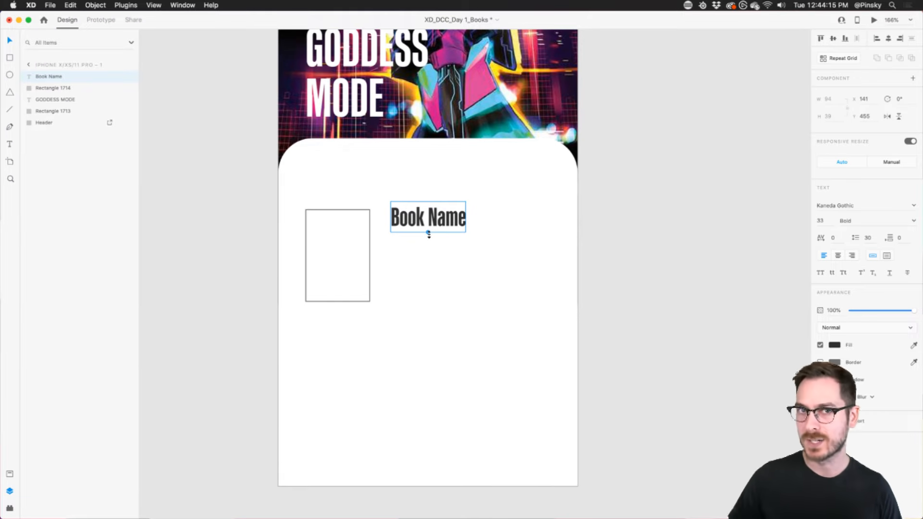
pyautogui.moveTo(427, 233); pyautogui.dragTo(405, 241)
pyautogui.doubleClick(404, 244)
pyautogui.write('Author')
pyautogui.press('Escape')
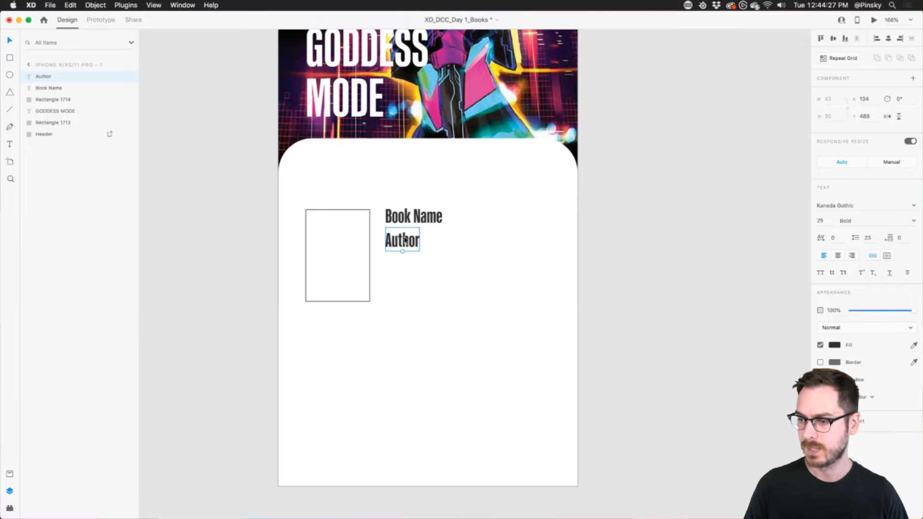
# Restyle the "Author" text with Regular weight, 68% opacity and a font size of about 19.
pyautogui.click(913, 222)
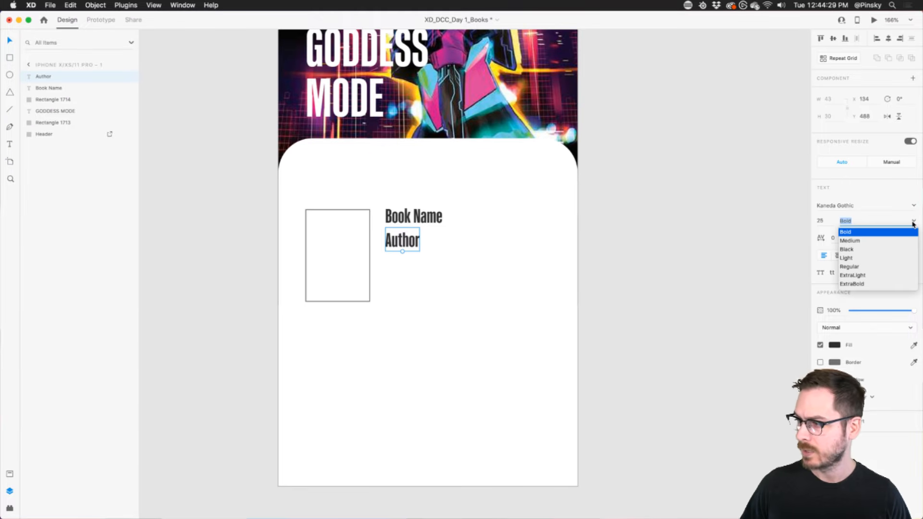
pyautogui.click(851, 267)
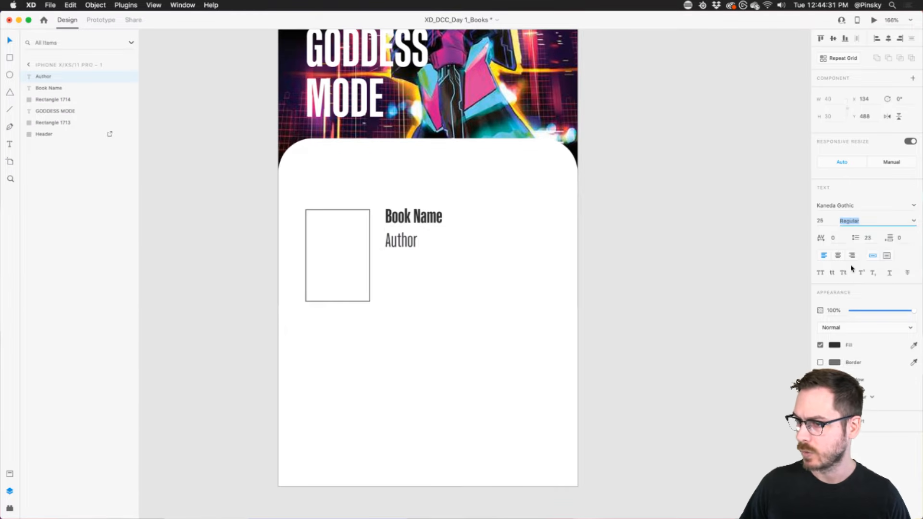
pyautogui.moveTo(913, 311); pyautogui.dragTo(893, 310)
pyautogui.moveTo(401, 253); pyautogui.dragTo(396, 232)
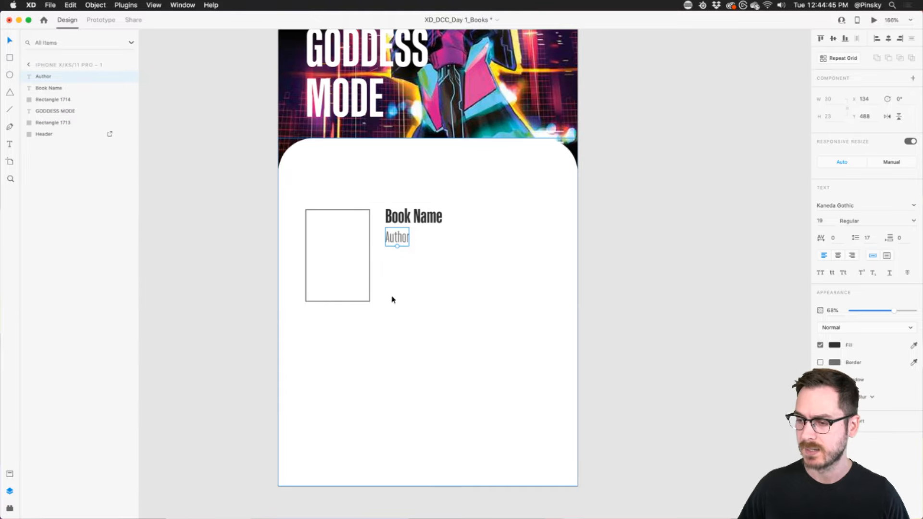
# Draw a borderless button rectangle about 116 wide and 33 high below "Author", aligned with the placeholder's lower edge.
pyautogui.click(10, 58)
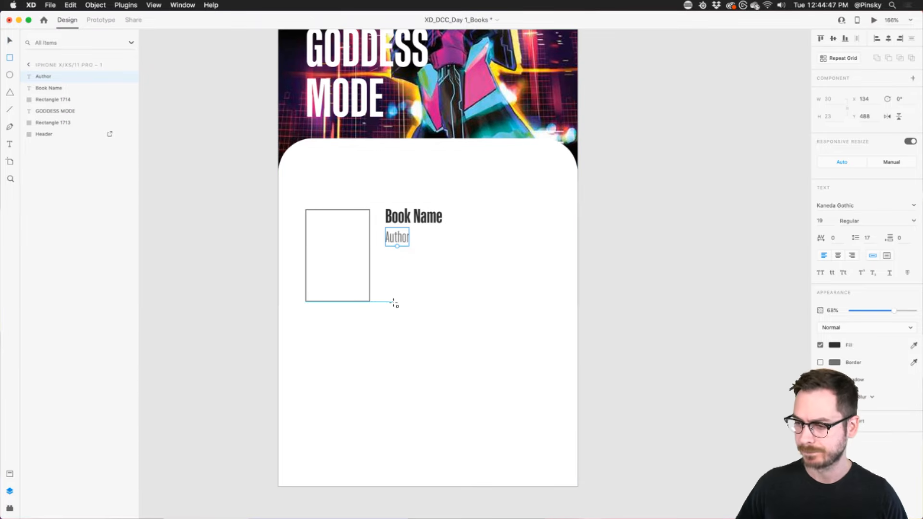
pyautogui.moveTo(386, 302)
pyautogui.mouseDown()
pyautogui.moveTo(403, 284)
pyautogui.moveTo(477, 274)
pyautogui.mouseUp()
pyautogui.scroll(2, 478, 274)
pyautogui.click(819, 275)
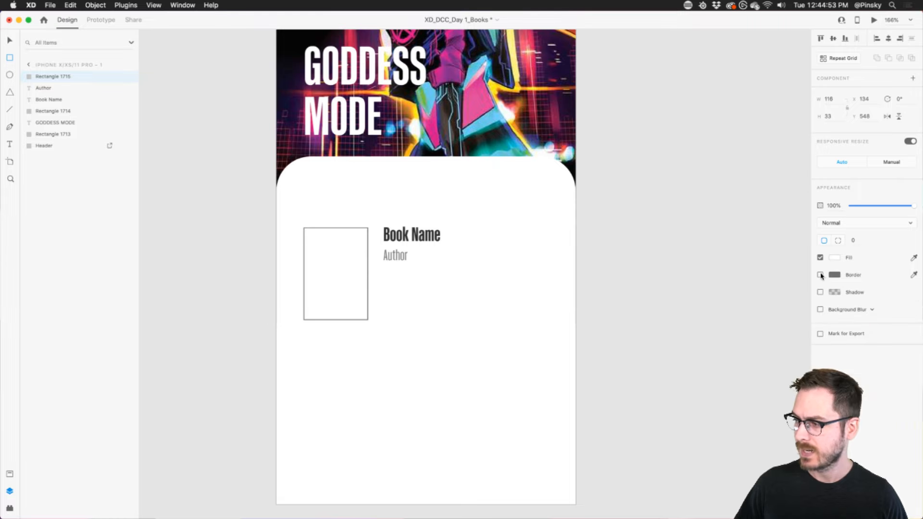
# Fill the button rectangle with a bright pinkish red.
pyautogui.click(838, 260)
pyautogui.click(769, 219)
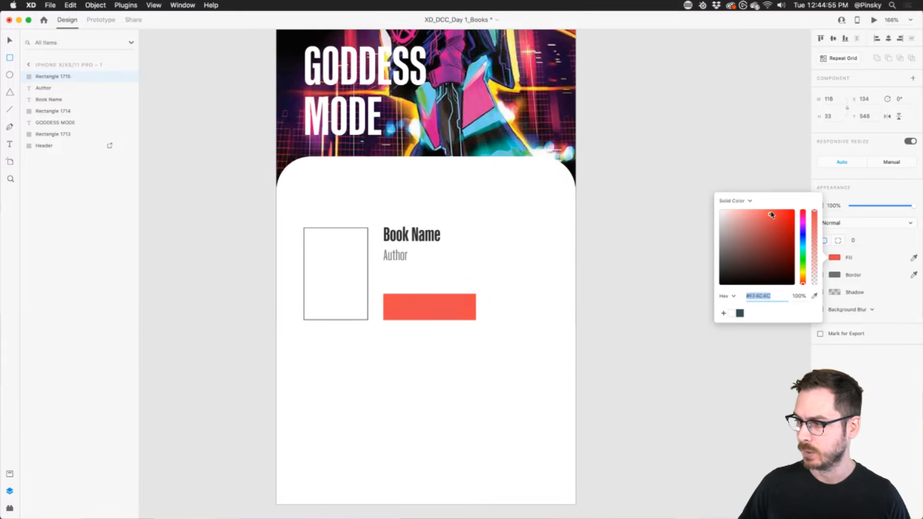
pyautogui.moveTo(770, 219); pyautogui.dragTo(772, 210)
pyautogui.click(802, 213)
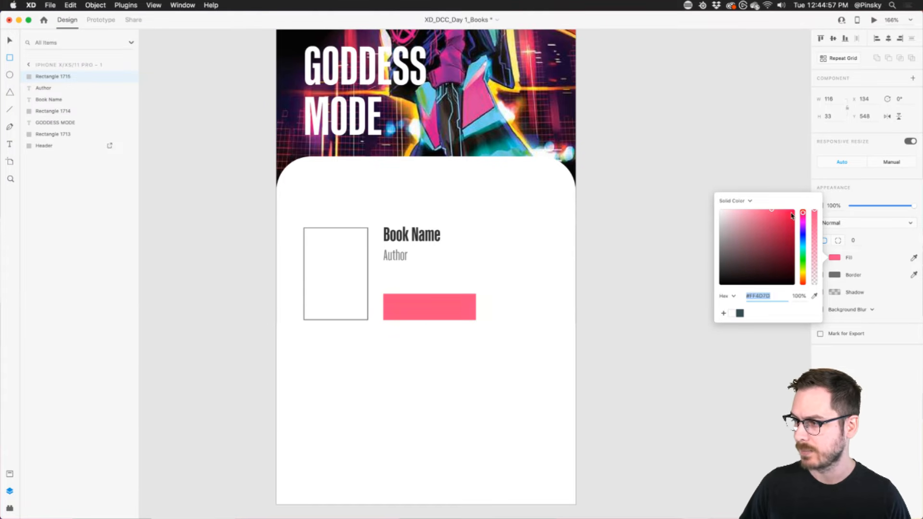
pyautogui.click(783, 211)
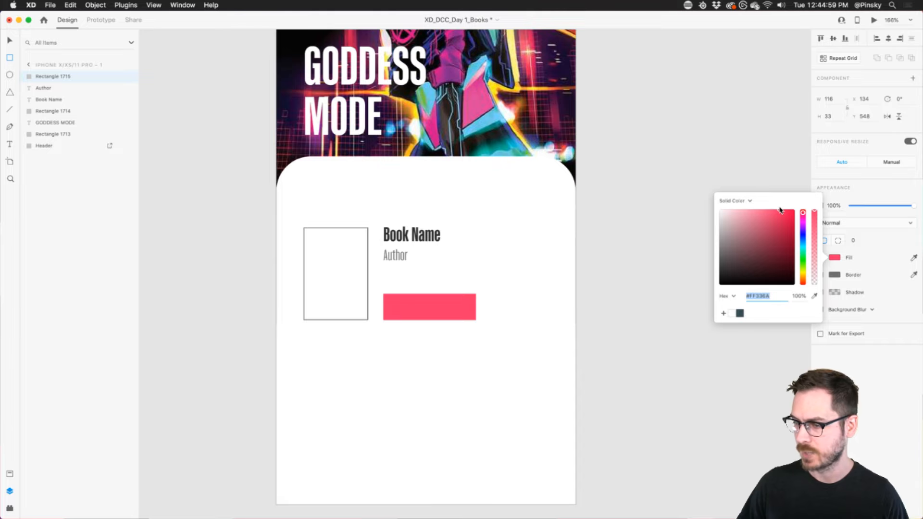
# Add the text "BUY & GIVE" over the pinkish-red button rectangle.
pyautogui.click(866, 448)
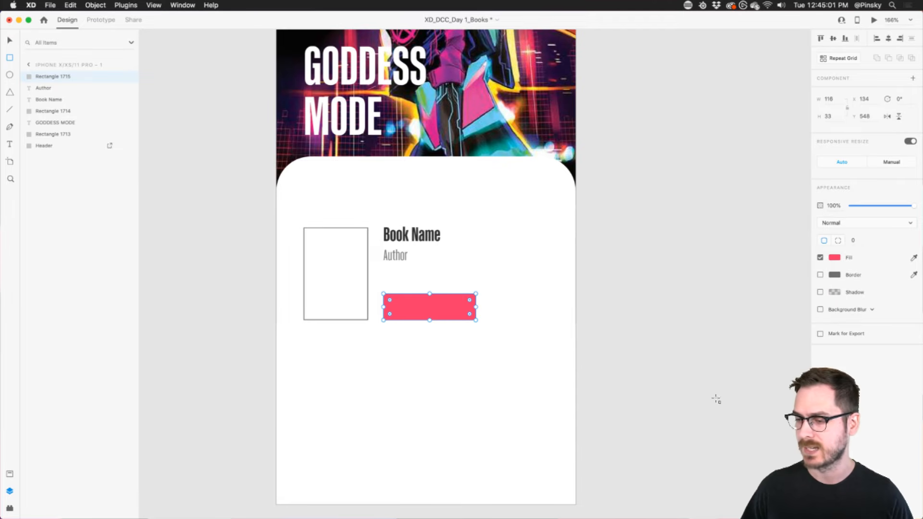
pyautogui.click(9, 145)
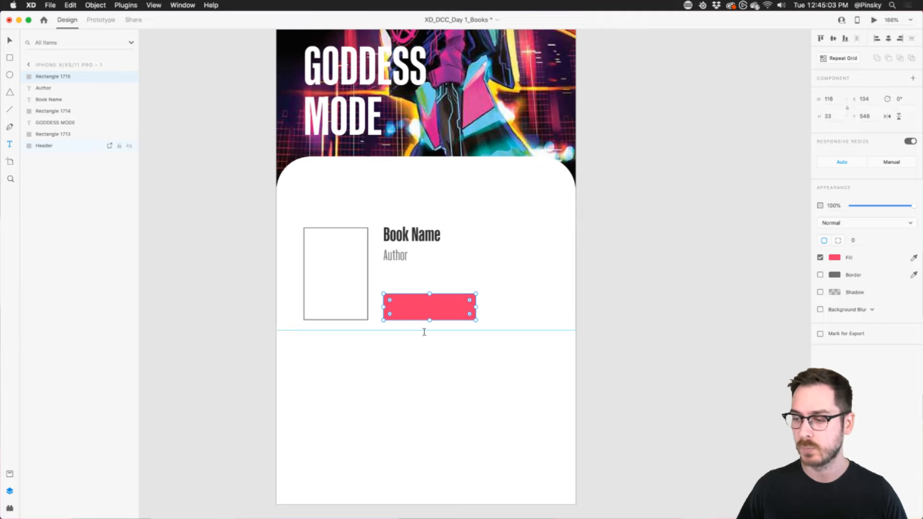
pyautogui.click(405, 315)
pyautogui.write('BUY')
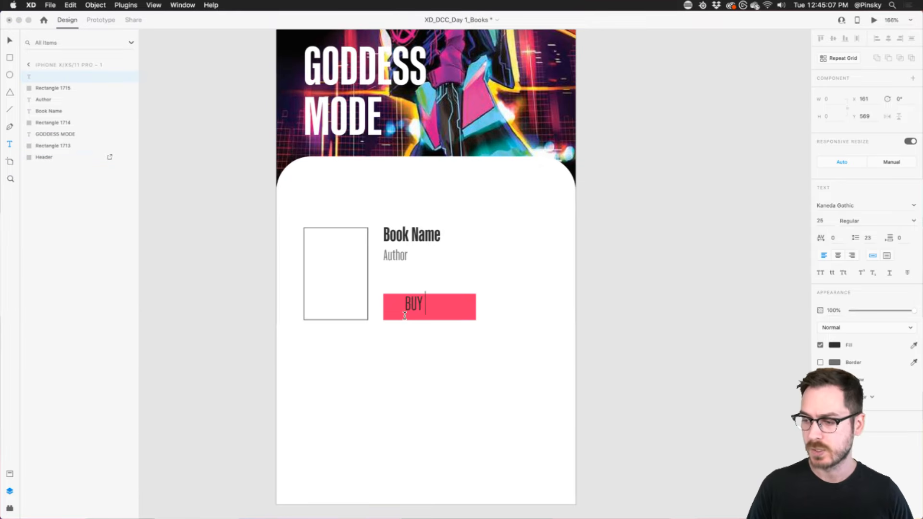
pyautogui.write(' %')
pyautogui.press('BackSpace')
pyautogui.press('BackSpace')
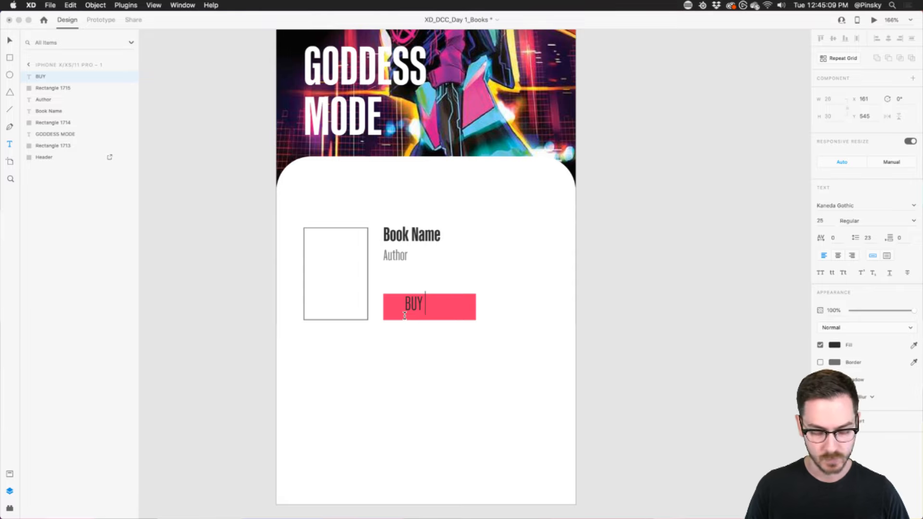
pyautogui.write('& GIVBE')
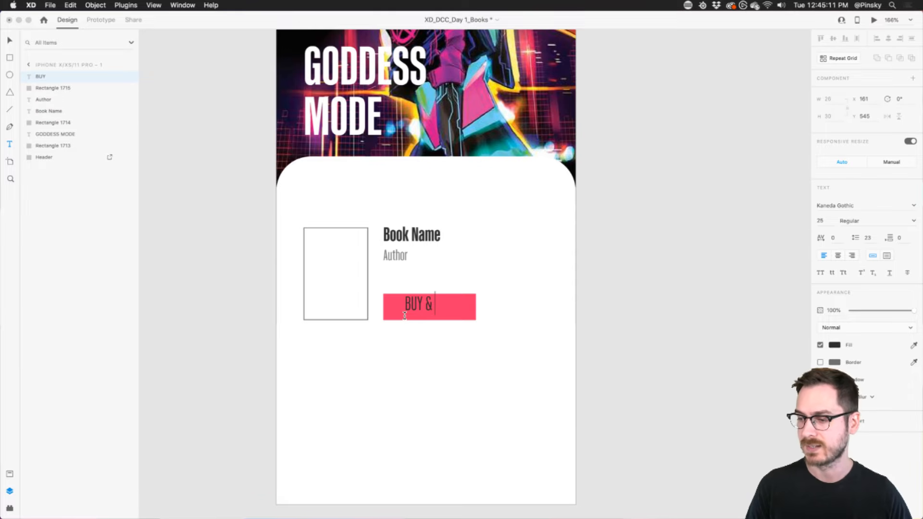
pyautogui.press('BackSpace')
pyautogui.press('BackSpace')
pyautogui.write('E')
pyautogui.press('Escape')
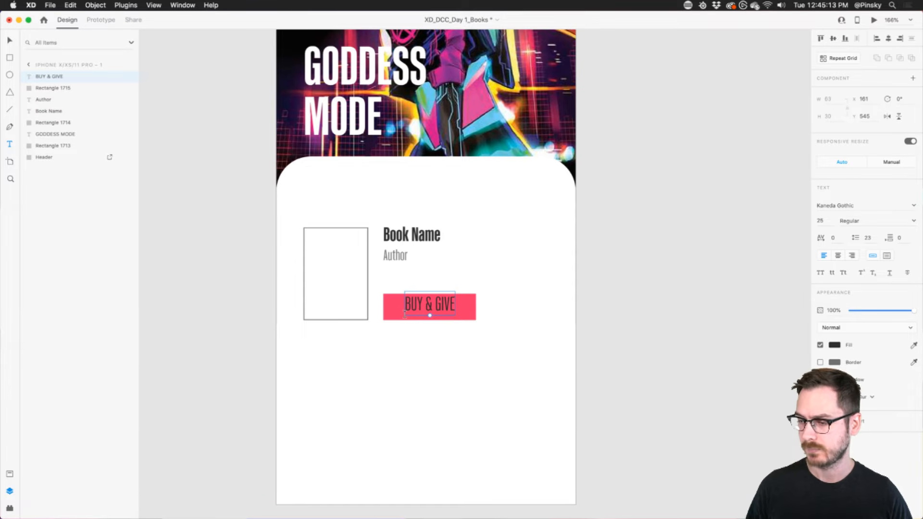
# Make the "BUY & GIVE" text white with Medium weight and centre it on the button rectangle.
pyautogui.click(835, 345)
pyautogui.moveTo(783, 338); pyautogui.dragTo(650, 250)
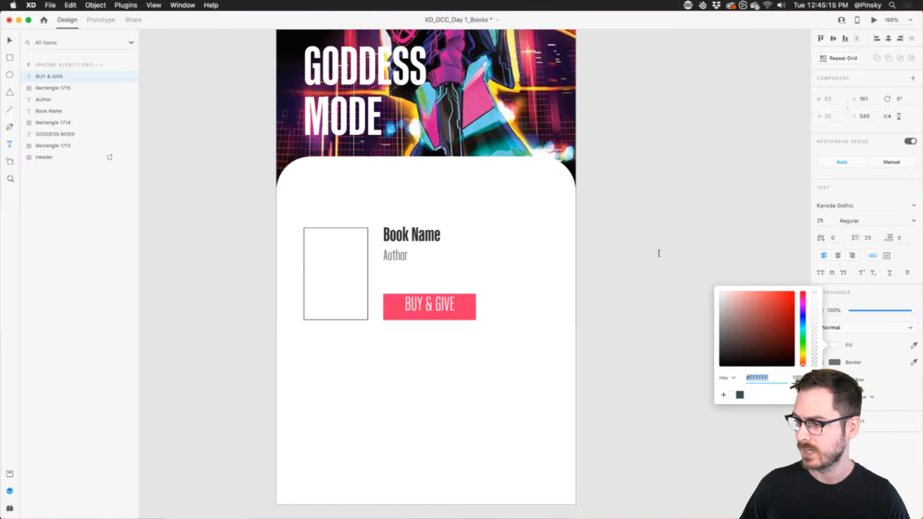
pyautogui.click(915, 221)
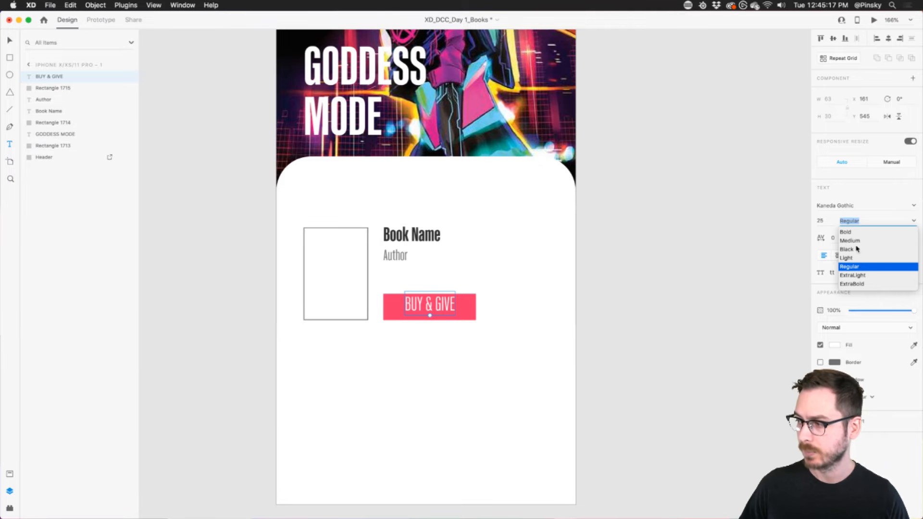
pyautogui.click(844, 231)
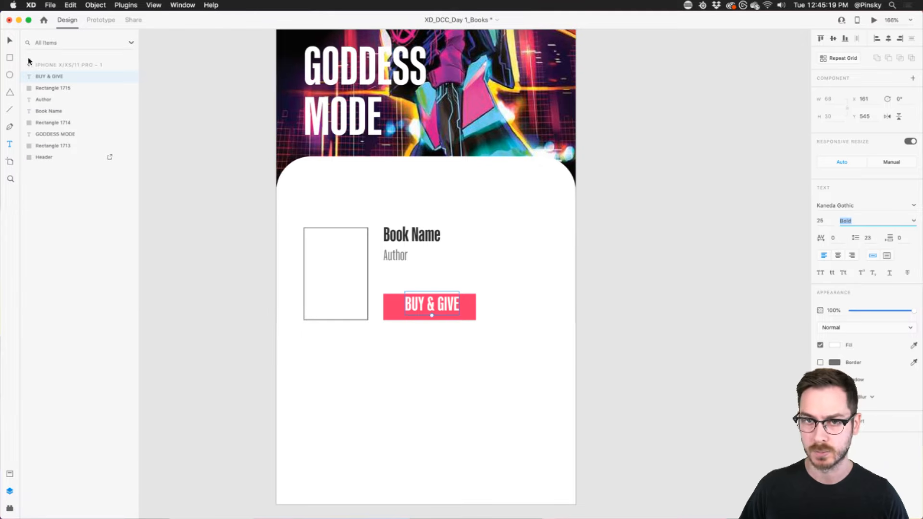
pyautogui.click(913, 222)
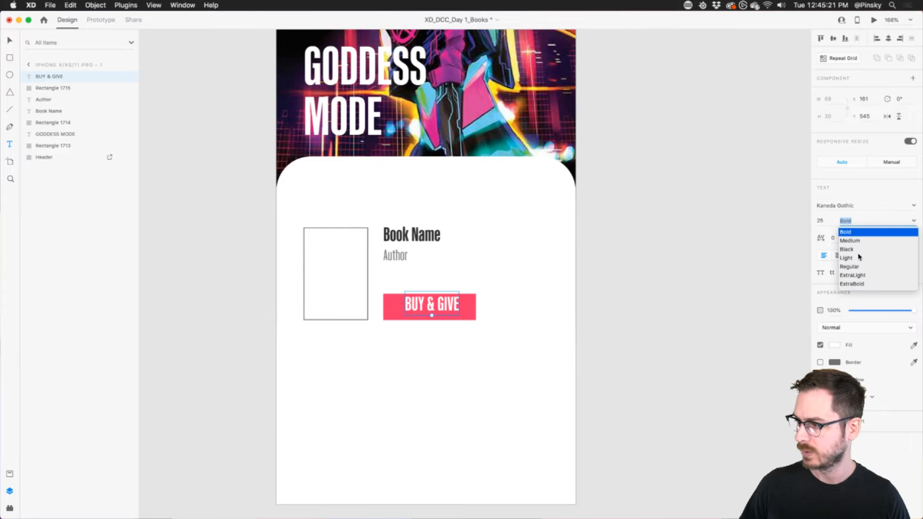
pyautogui.click(850, 241)
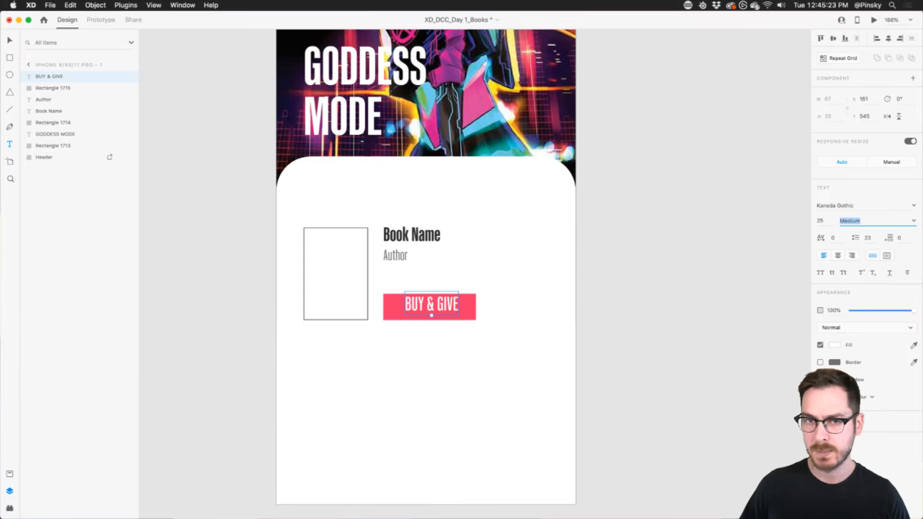
pyautogui.click(11, 41)
pyautogui.moveTo(437, 303); pyautogui.dragTo(436, 306)
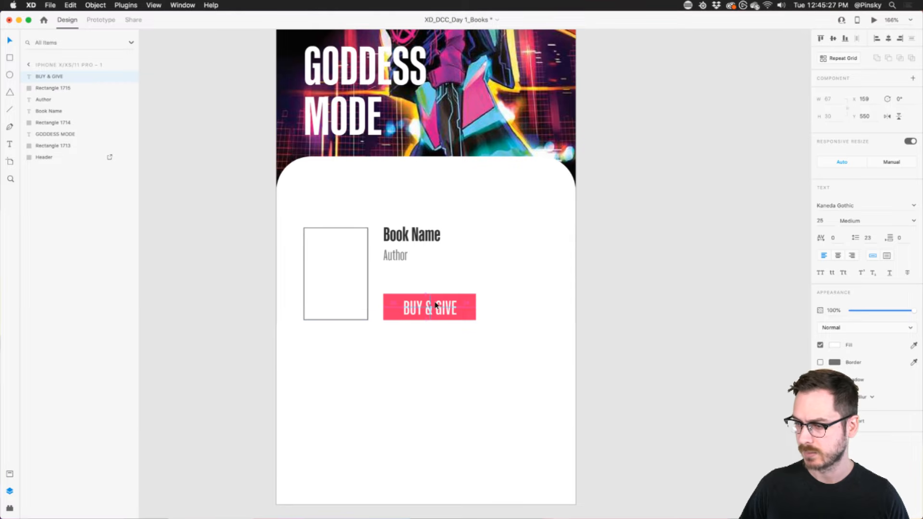
# Group the button rectangle with its "BUY & GIVE" text and name the group "Button".
pyautogui.click(507, 307)
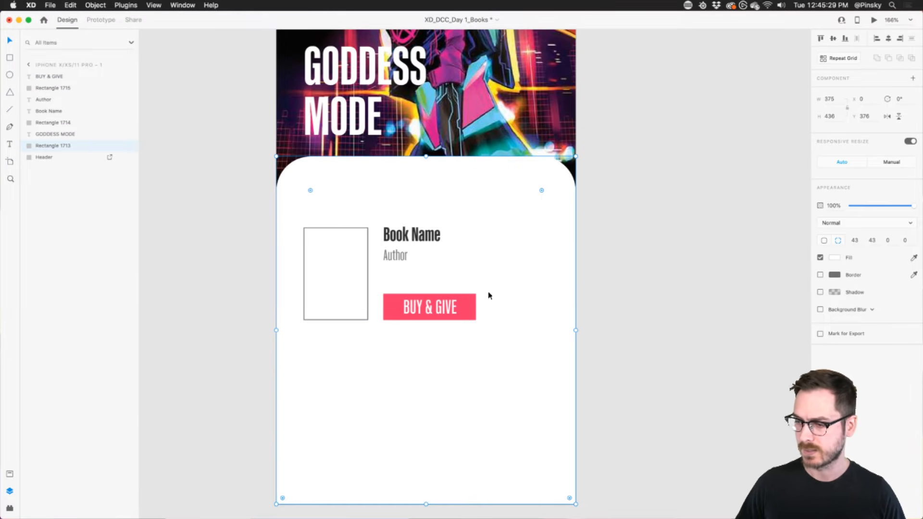
pyautogui.click(469, 303)
pyautogui.keyDown('shift'); pyautogui.click(433, 304); pyautogui.keyUp('shift')
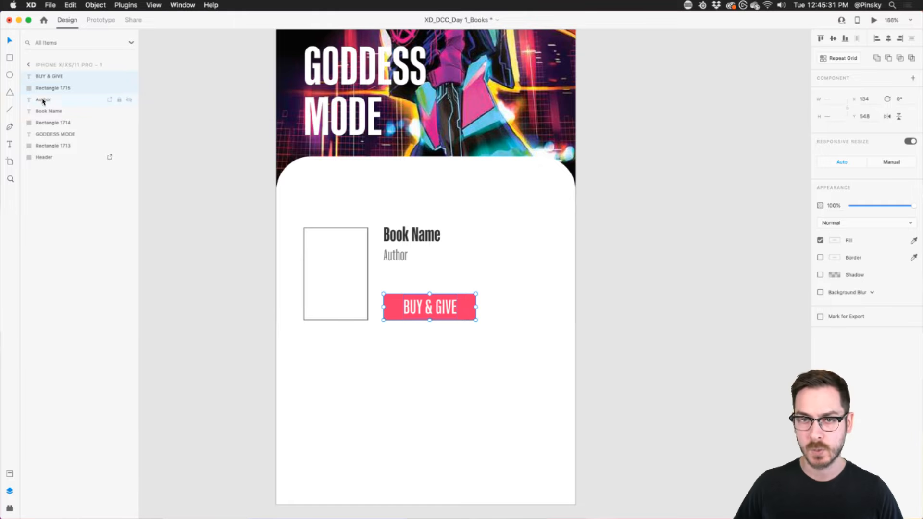
pyautogui.press('super+g')
pyautogui.doubleClick(49, 77)
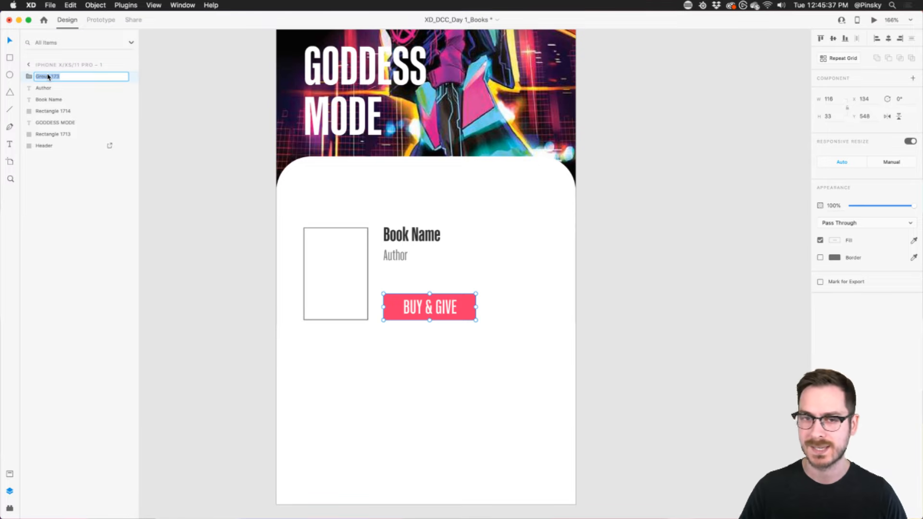
pyautogui.write('Button')
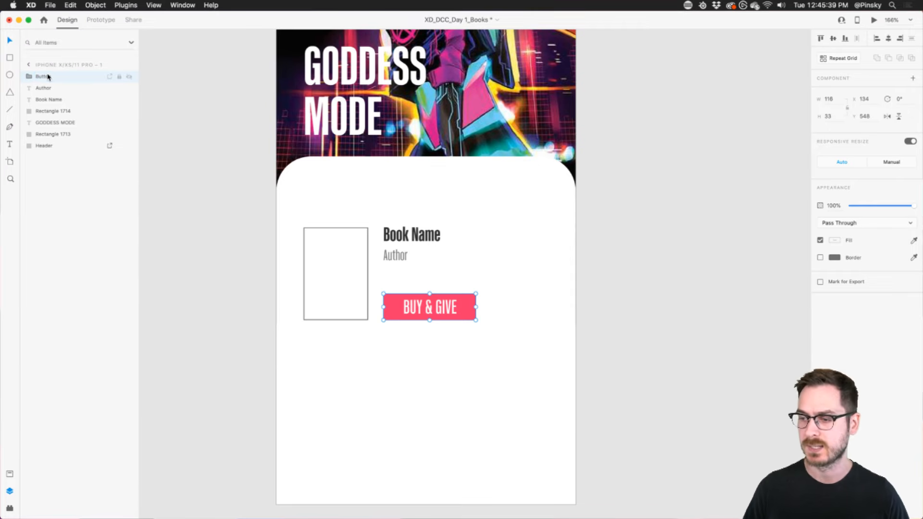
# Nudge the "Author" text up 4 px, closer to "Book Name".
pyautogui.click(398, 257)
pyautogui.press('Up')
pyautogui.press('Up')
pyautogui.press('Up')
pyautogui.press('Up')
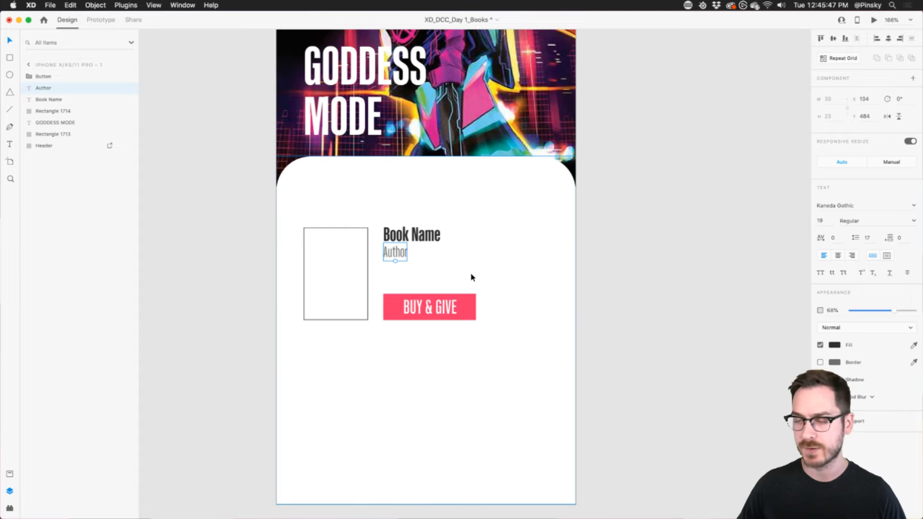
pyautogui.scroll(-3, 471, 278)
pyautogui.scroll(3, 471, 277)
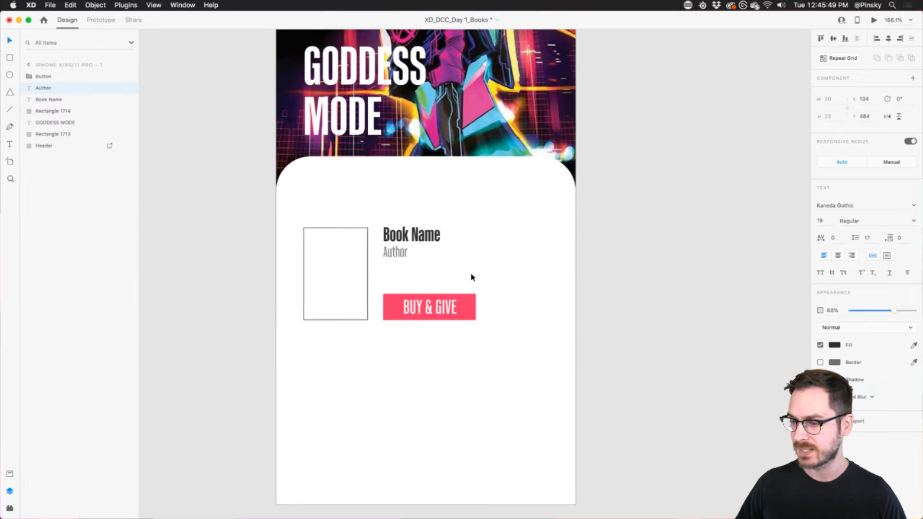
# Fill the book cover placeholder rectangle with light grey and remove its border.
pyautogui.click(350, 257)
pyautogui.click(835, 257)
pyautogui.moveTo(753, 232); pyautogui.dragTo(719, 219)
pyautogui.click(821, 287)
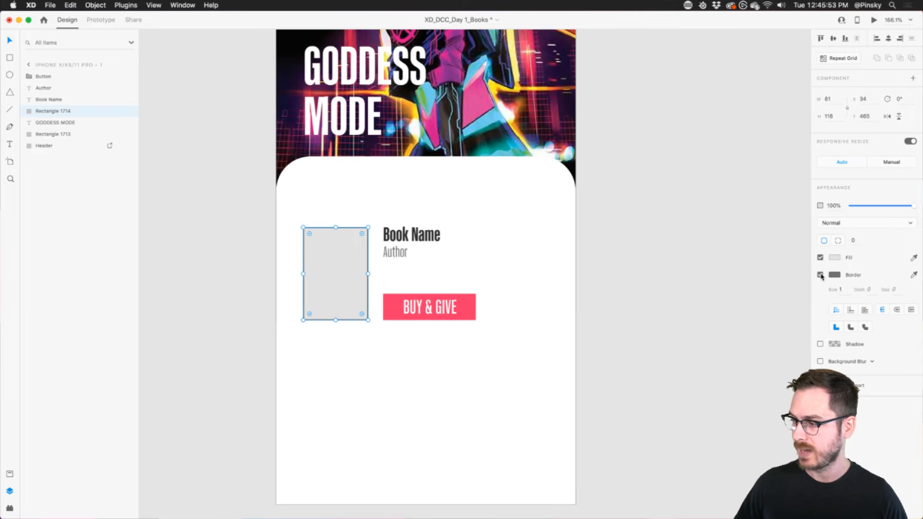
pyautogui.click(820, 274)
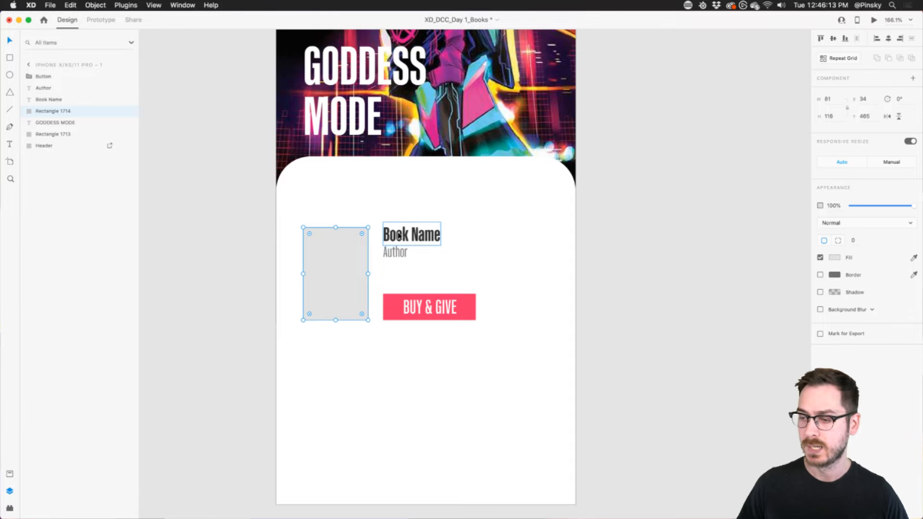
# Try to turn the placeholder, both texts and the button into a Repeat Grid, moved up and extended down to three rows.
pyautogui.keyDown('shift'); pyautogui.click(421, 235); pyautogui.keyUp('shift')
pyautogui.keyDown('shift'); pyautogui.click(399, 251); pyautogui.keyUp('shift')
pyautogui.keyDown('shift'); pyautogui.click(467, 312); pyautogui.keyUp('shift')
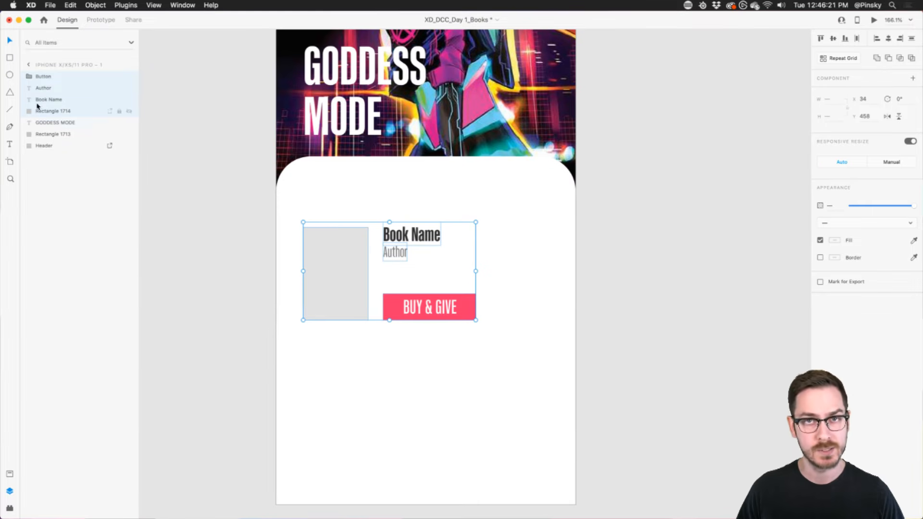
pyautogui.moveTo(317, 269); pyautogui.dragTo(326, 252)
pyautogui.press('super+z')
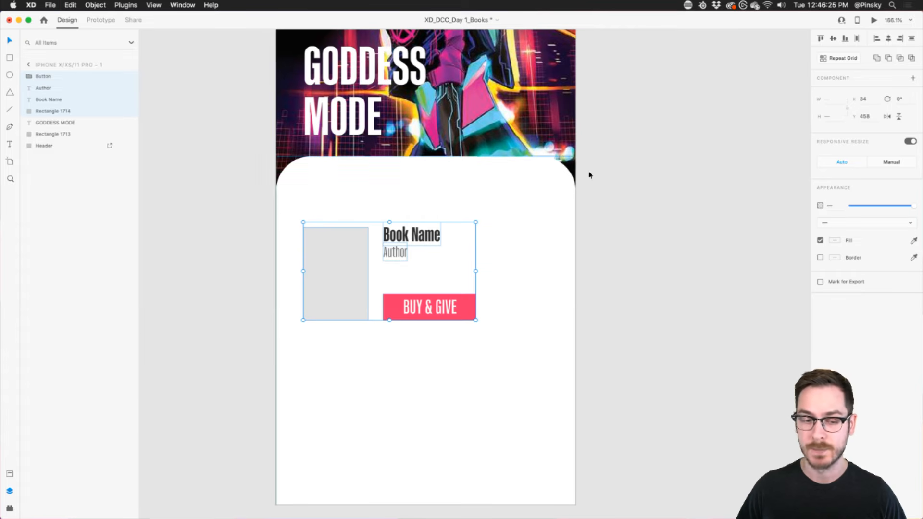
pyautogui.click(835, 64)
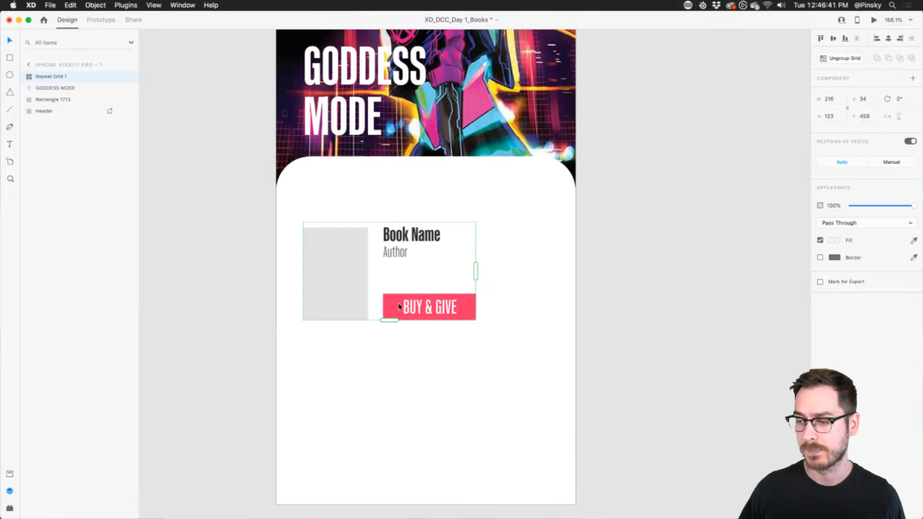
pyautogui.moveTo(363, 254); pyautogui.dragTo(387, 380)
pyautogui.scroll(-3, 356, 225)
pyautogui.scroll(-2, 357, 226)
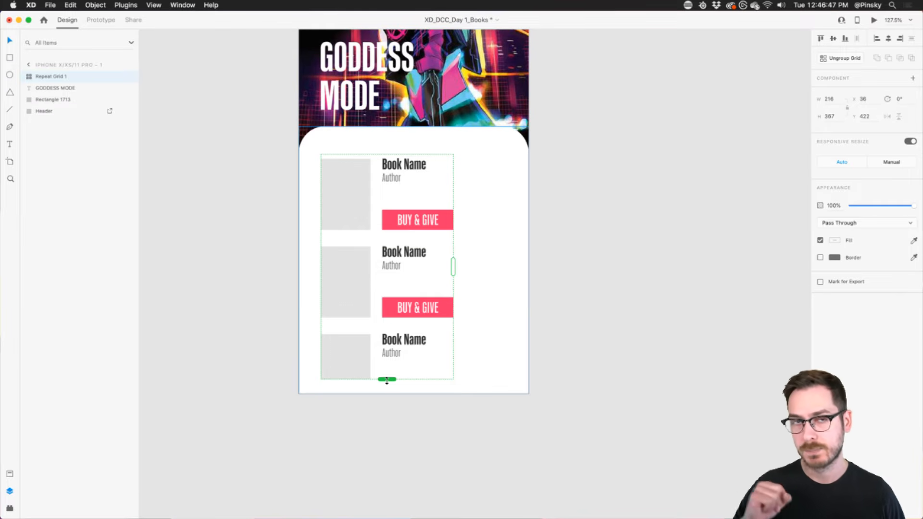
# Undo the Repeat Grid's extension, its move and its creation.
pyautogui.press('super+z')
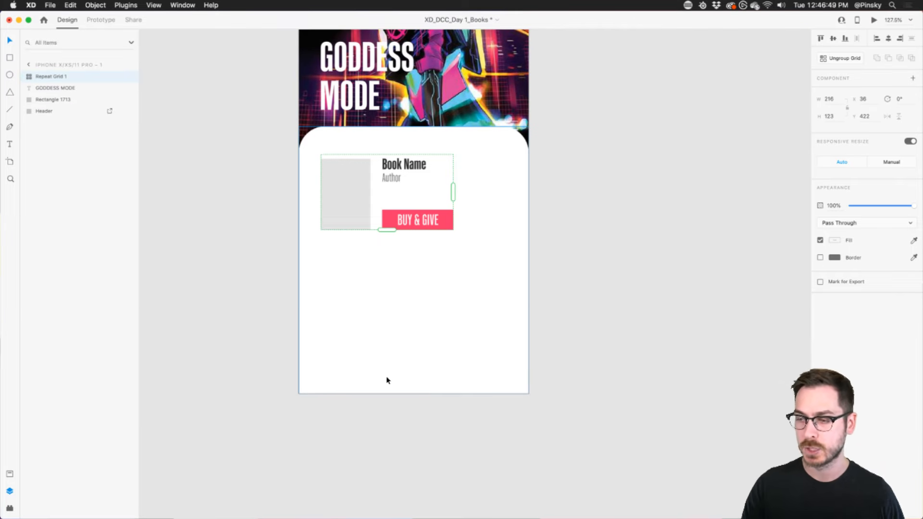
pyautogui.press('super+z')
pyautogui.press('super+z')
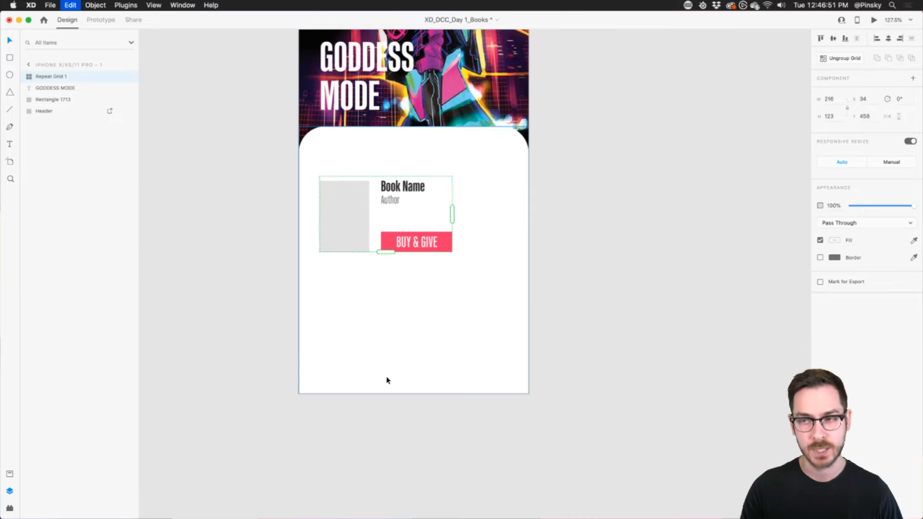
pyautogui.click(505, 221)
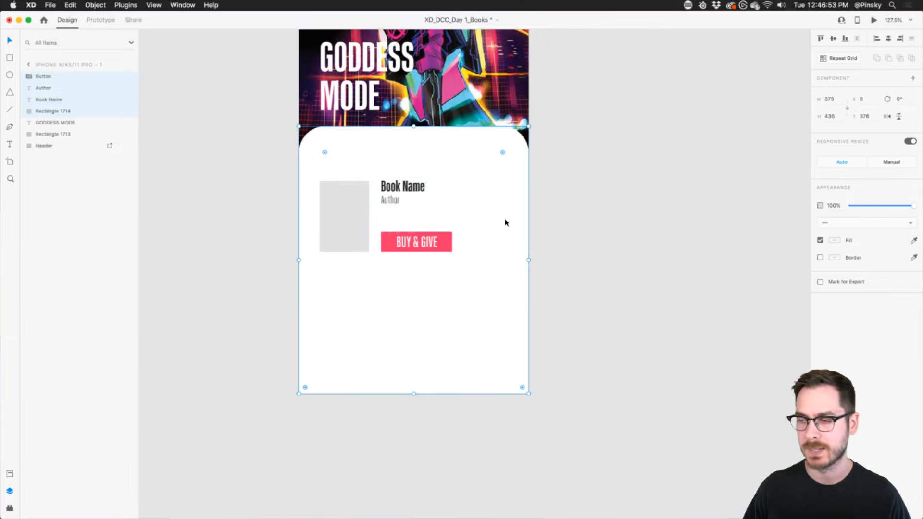
# Convert "Book Name" to area text and widen its text box to about 206.
pyautogui.click(411, 184)
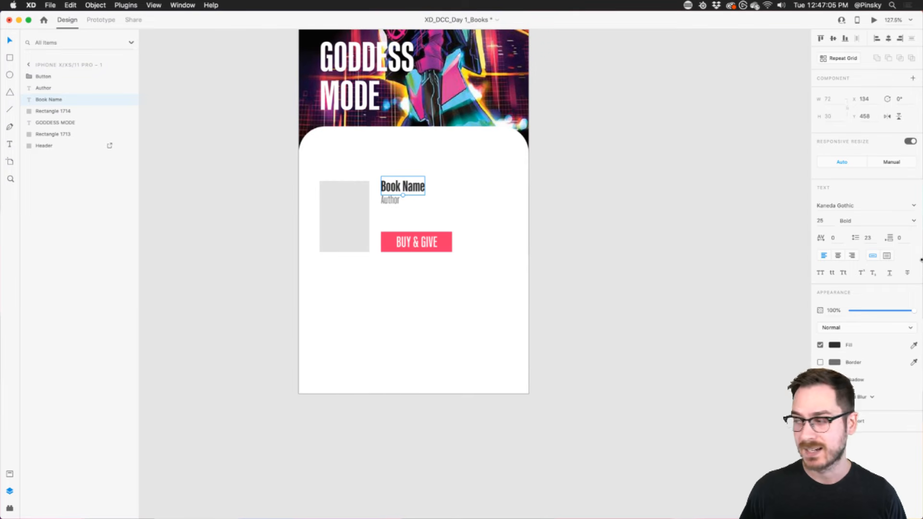
pyautogui.click(887, 255)
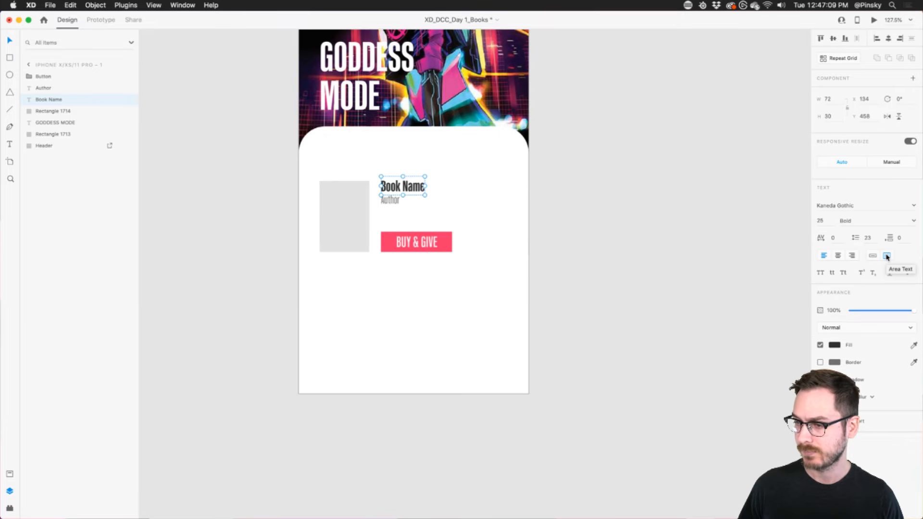
pyautogui.moveTo(425, 186); pyautogui.dragTo(507, 187)
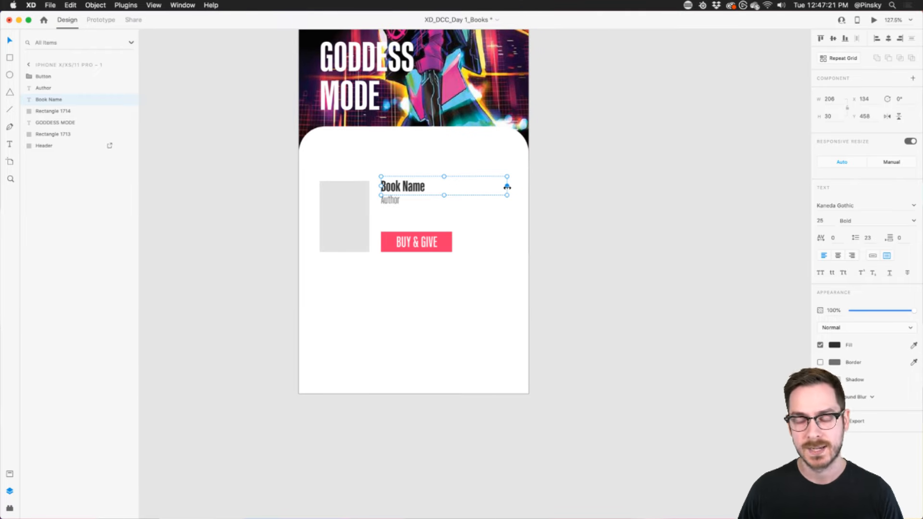
# Turn the placeholder, "Book Name", "Author" and the button into a Repeat Grid and move it up to about Y 415.
pyautogui.click(335, 196)
pyautogui.keyDown('shift'); pyautogui.click(400, 193); pyautogui.keyUp('shift')
pyautogui.keyDown('shift'); pyautogui.click(393, 197); pyautogui.keyUp('shift')
pyautogui.keyDown('shift'); pyautogui.click(391, 244); pyautogui.keyUp('shift')
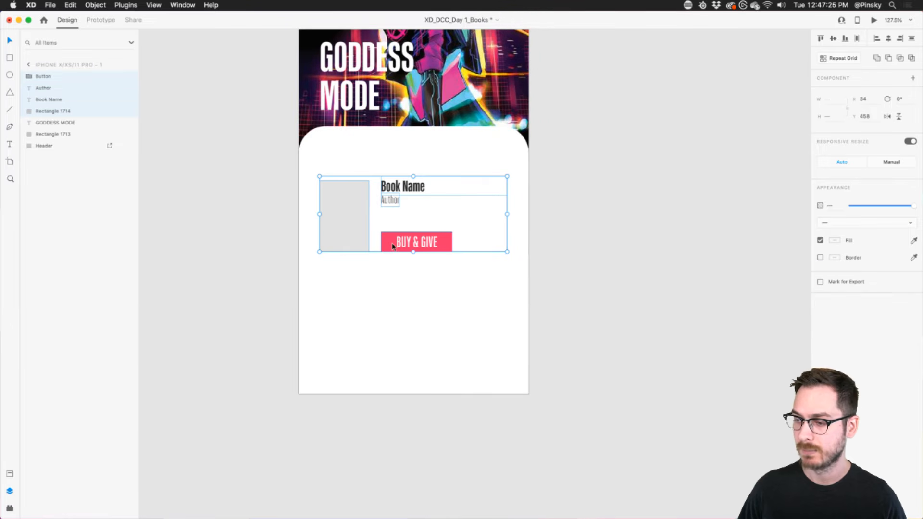
pyautogui.click(853, 57)
pyautogui.moveTo(340, 200); pyautogui.dragTo(339, 176)
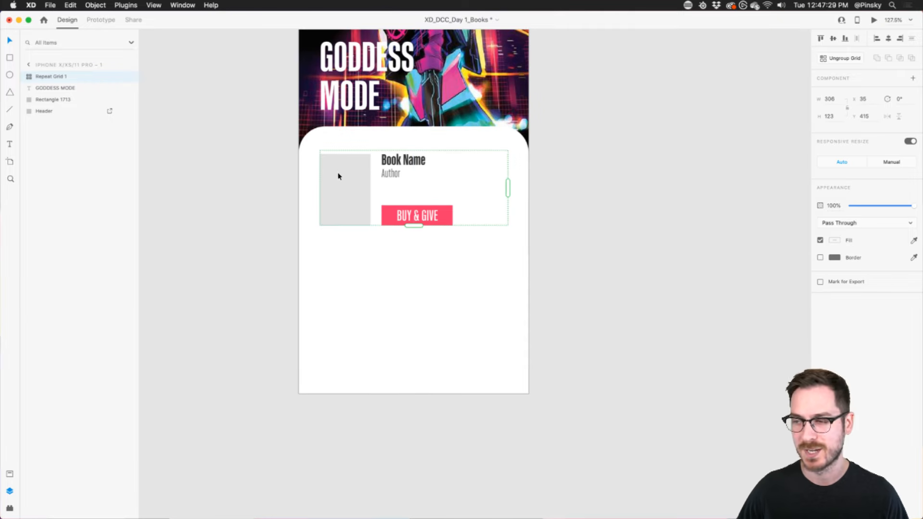
# Extend the Repeat Grid down to four book entries, slightly widen the gap between rows and place the grid at about Y 406.
pyautogui.moveTo(414, 226); pyautogui.dragTo(423, 460)
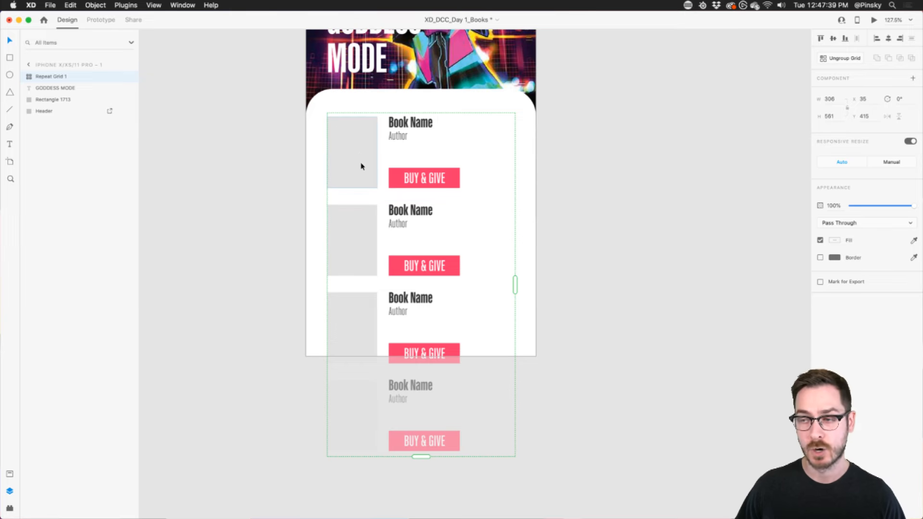
pyautogui.moveTo(362, 173); pyautogui.dragTo(362, 196)
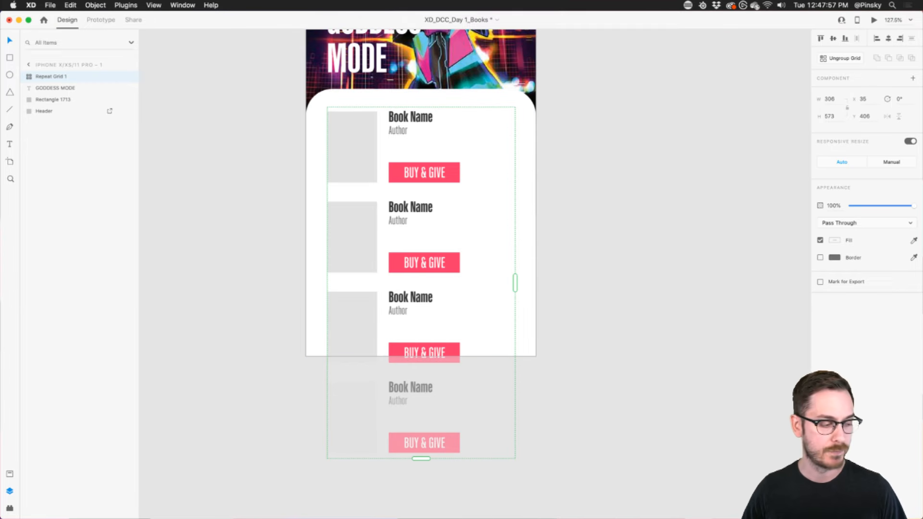
# Fill the Repeat Grid's image placeholders with covers 1.jpg to 4.jpg from the Books folder in Finder.
pyautogui.press('super+Tab')
pyautogui.click(438, 289)
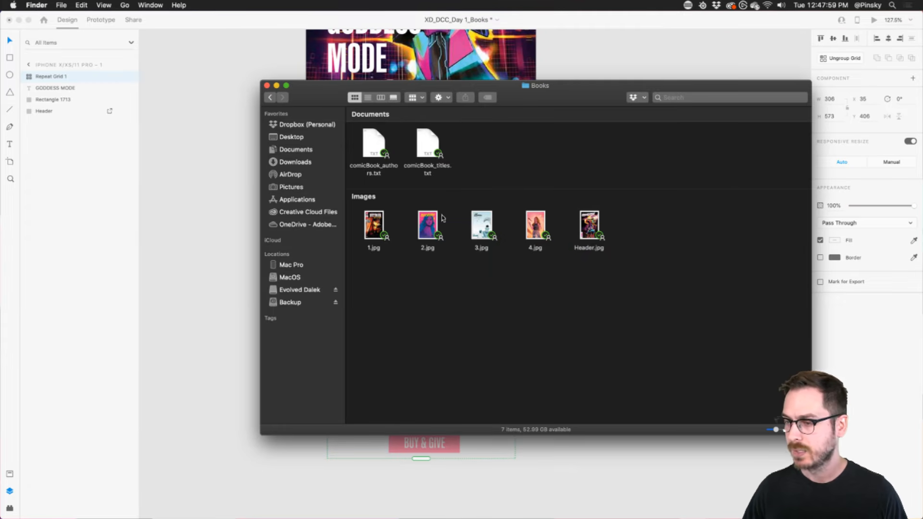
pyautogui.press('super+Tab')
pyautogui.moveTo(420, 460)
pyautogui.mouseDown()
pyautogui.moveTo(423, 373)
pyautogui.moveTo(432, 367)
pyautogui.moveTo(422, 458)
pyautogui.mouseUp()
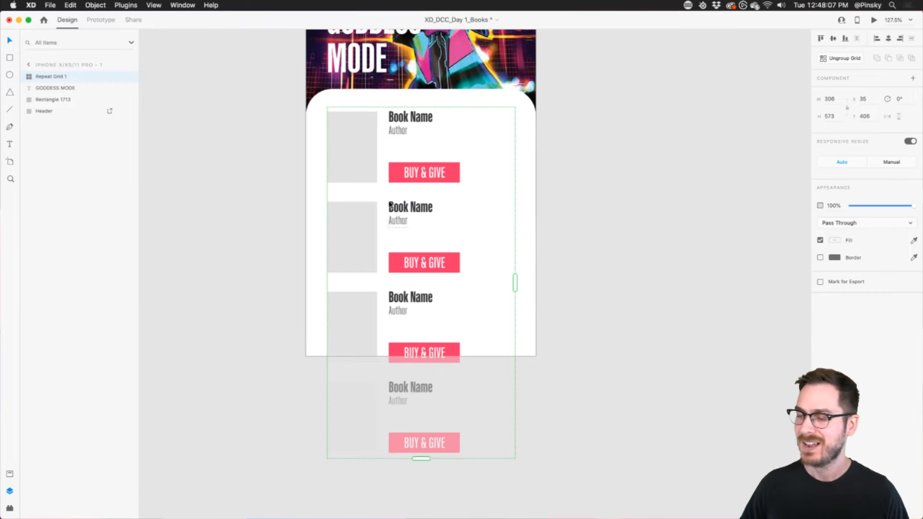
pyautogui.press('super+Tab')
pyautogui.moveTo(550, 273); pyautogui.dragTo(352, 150)
pyautogui.press('super+Tab')
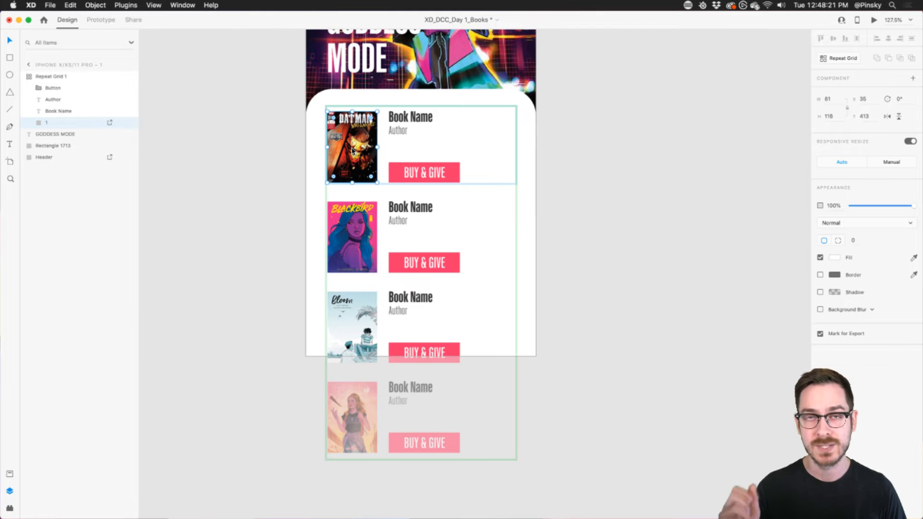
# Switch to Finder and preview the contents of comicBook_titles.txt and comicBook_authors.txt in the Books folder.
pyautogui.press('super+Tab')
pyautogui.click(378, 143)
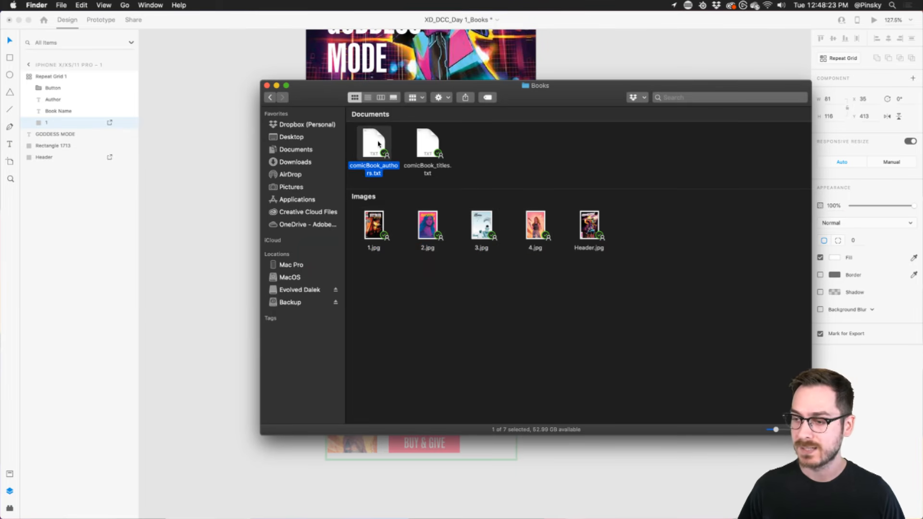
pyautogui.press('Down')
pyautogui.press('Up')
pyautogui.press('Right')
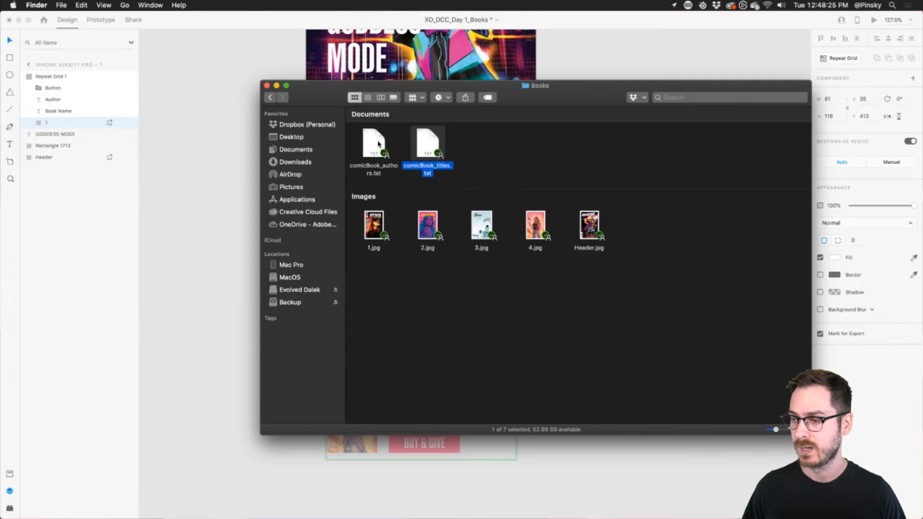
pyautogui.press('space')
pyautogui.press('Left')
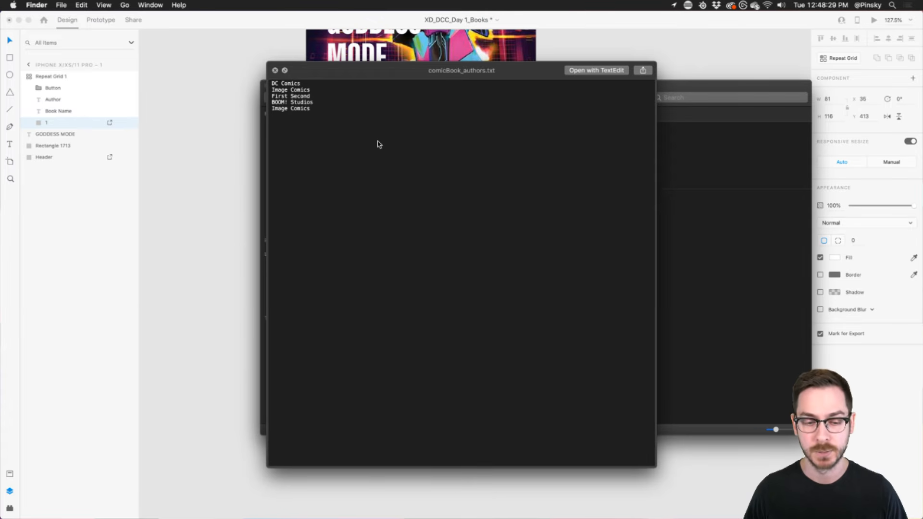
pyautogui.press('space')
# Populate the grid's "Book Name" texts from comicBook_titles.txt and its "Author" texts from comicBook_authors.txt.
pyautogui.moveTo(422, 143); pyautogui.dragTo(409, 118)
pyautogui.press('super+Tab')
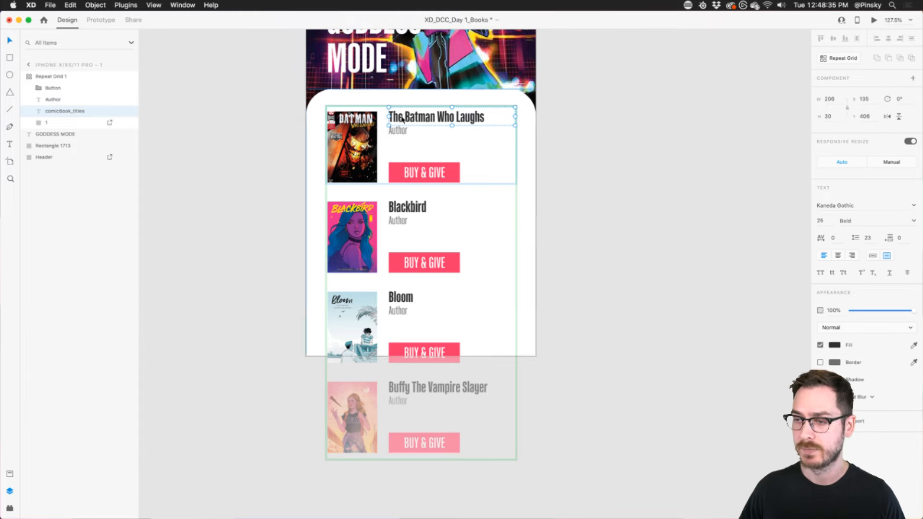
pyautogui.press('super+Tab')
pyautogui.moveTo(375, 138); pyautogui.dragTo(395, 129)
pyautogui.press('super+Tab')
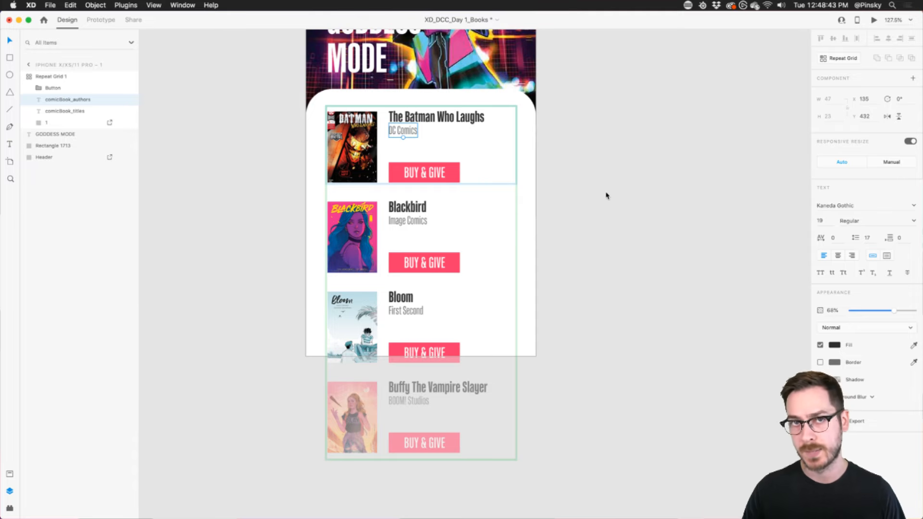
# Preview comicBook_titles.txt in Finder to check how its entries are laid out, and return to the XD design.
pyautogui.press('super+Tab')
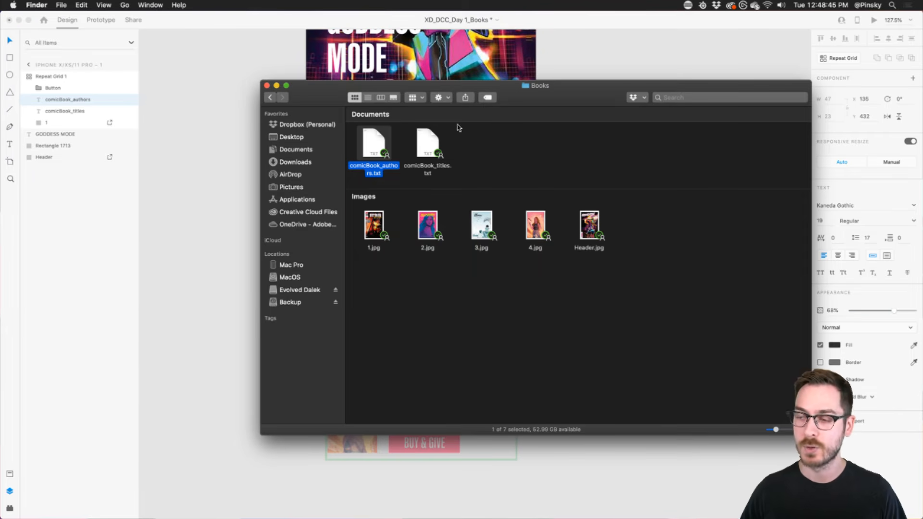
pyautogui.click(425, 155)
pyautogui.press('space')
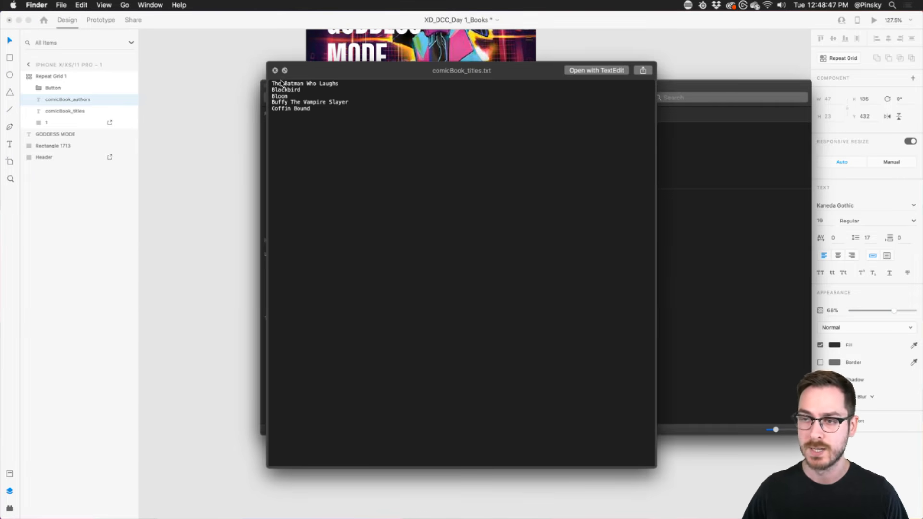
pyautogui.press('space')
pyautogui.click(374, 283)
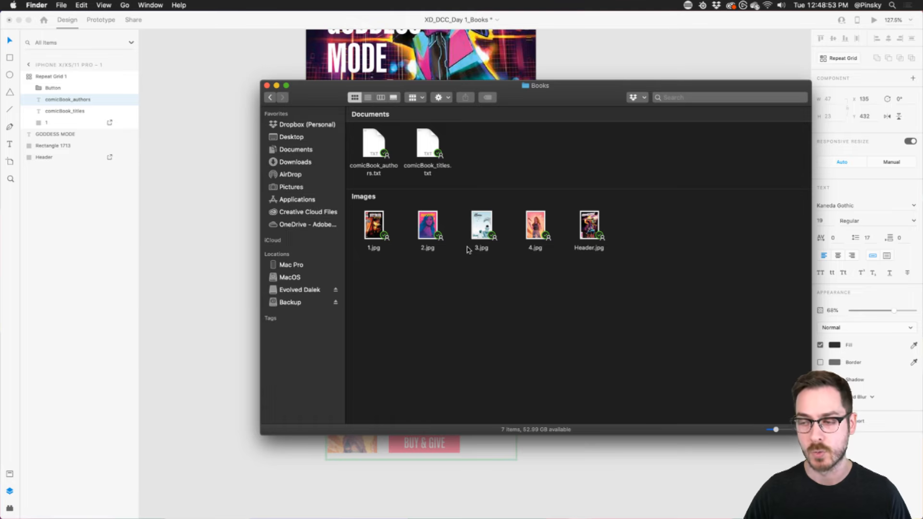
pyautogui.press('super+Tab')
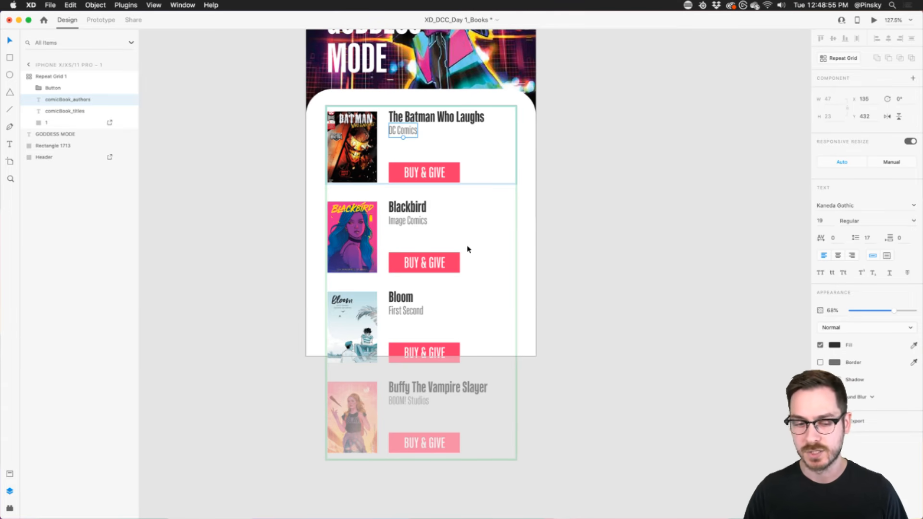
pyautogui.click(551, 185)
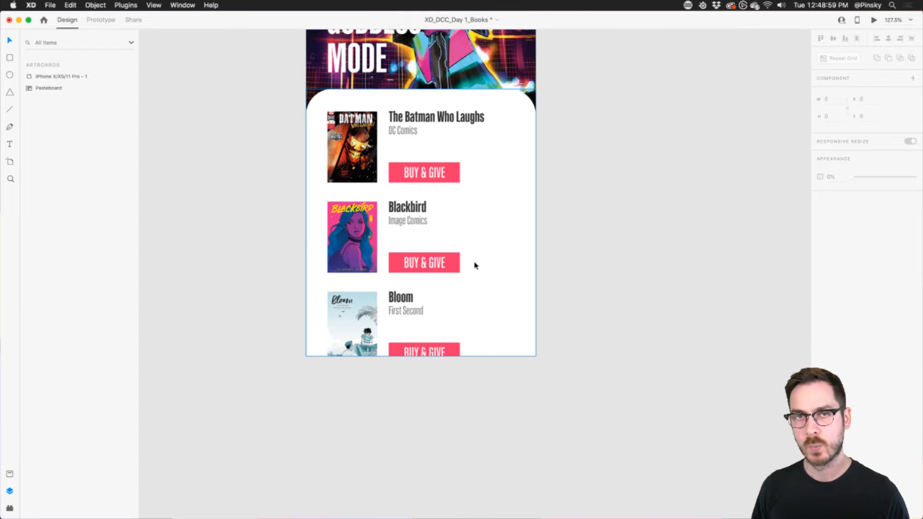
# Rename the iPhone X/XS/11 Pro artboard as "Graphic Novels".
pyautogui.scroll(5, 475, 265)
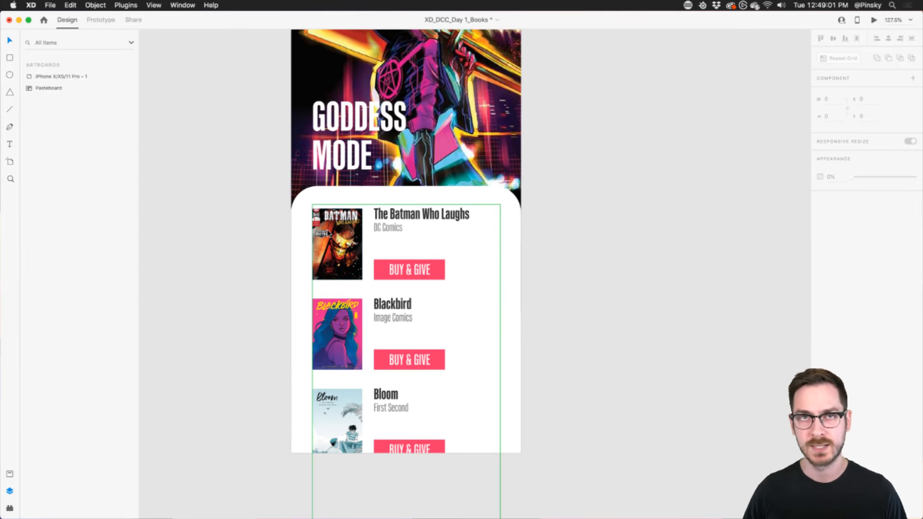
pyautogui.scroll(2, 329, 233)
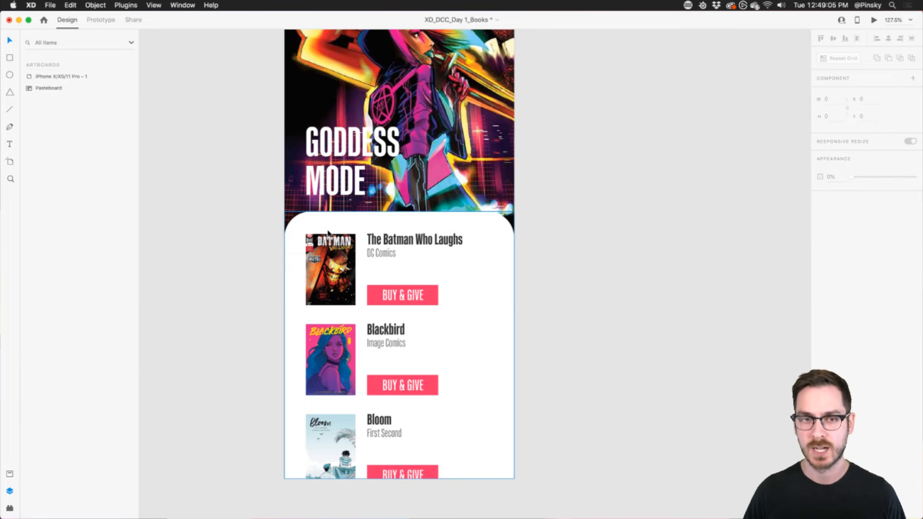
pyautogui.scroll(-3, 328, 233)
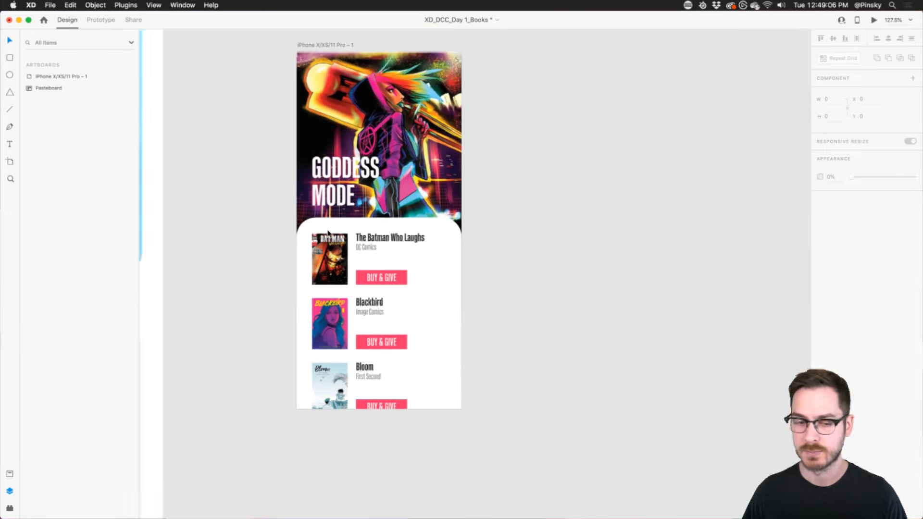
pyautogui.click(315, 48)
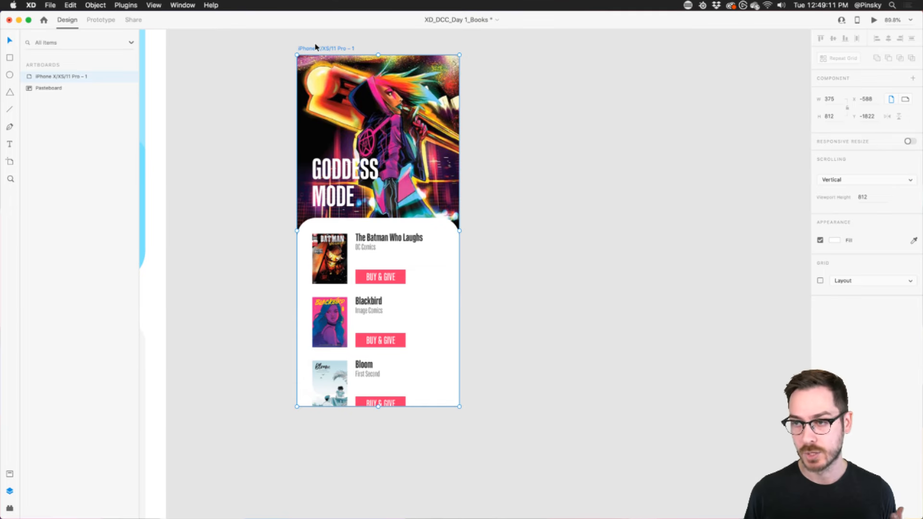
pyautogui.scroll(3, 315, 47)
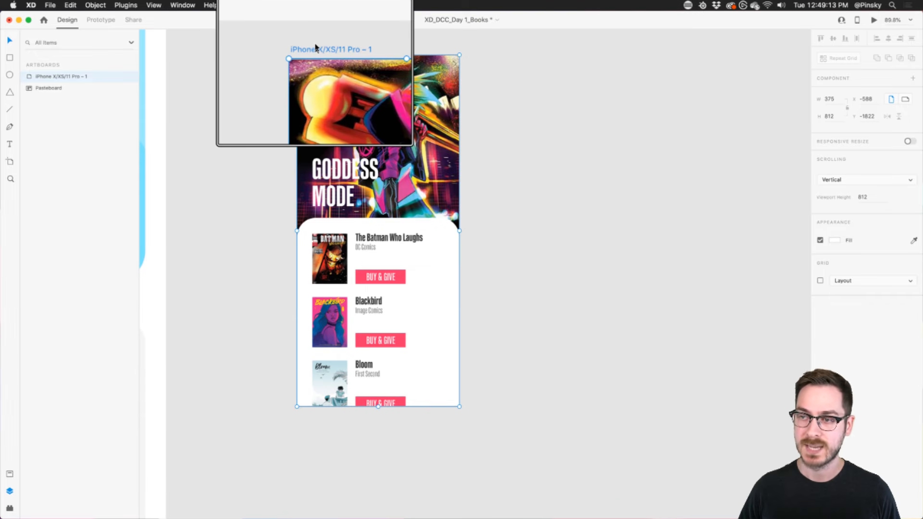
pyautogui.doubleClick(330, 50)
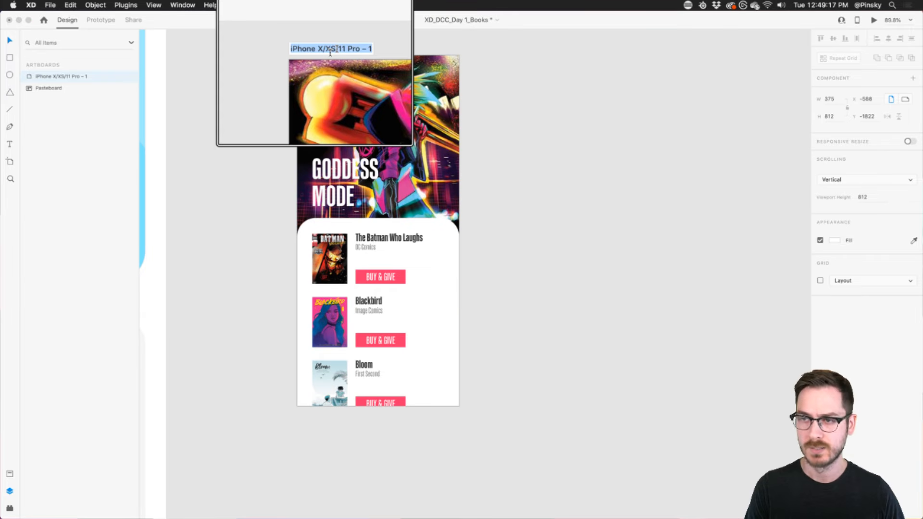
pyautogui.write('Gra')
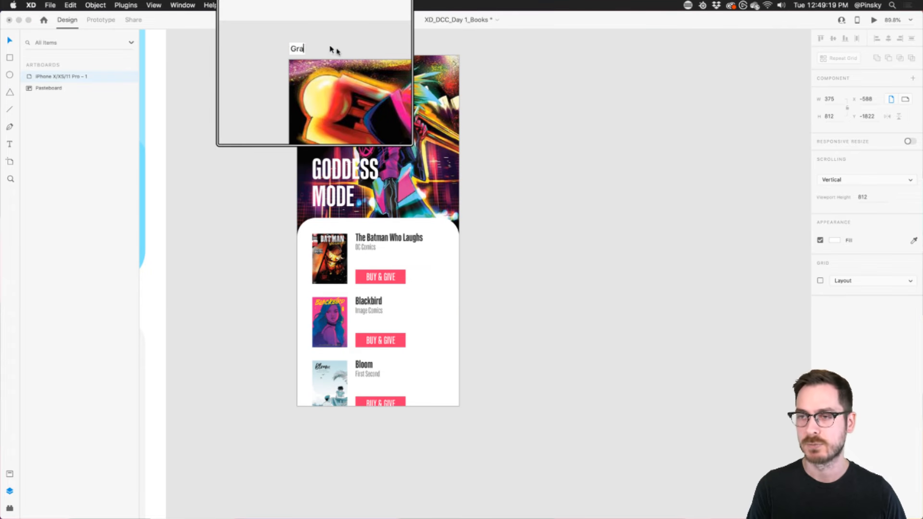
pyautogui.write('phic Nov')
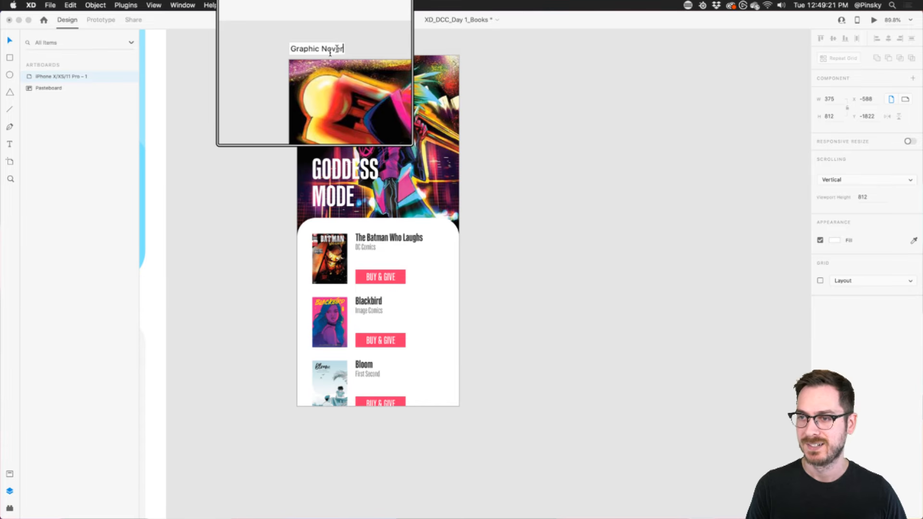
pyautogui.write('els')
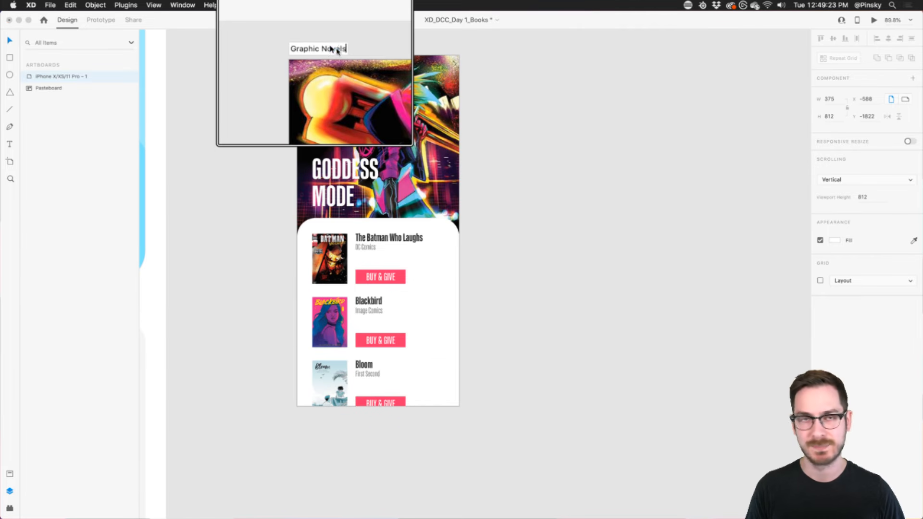
pyautogui.press('Return')
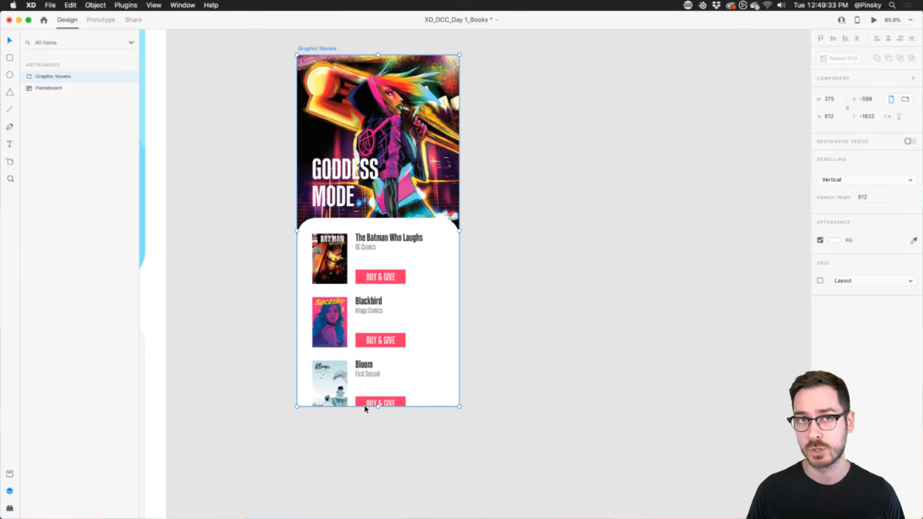
# Extend the Graphic Novels artboard downward to just below the fourth book entry, keeping the viewport height at 812.
pyautogui.moveTo(378, 407); pyautogui.dragTo(375, 494)
pyautogui.click(376, 489)
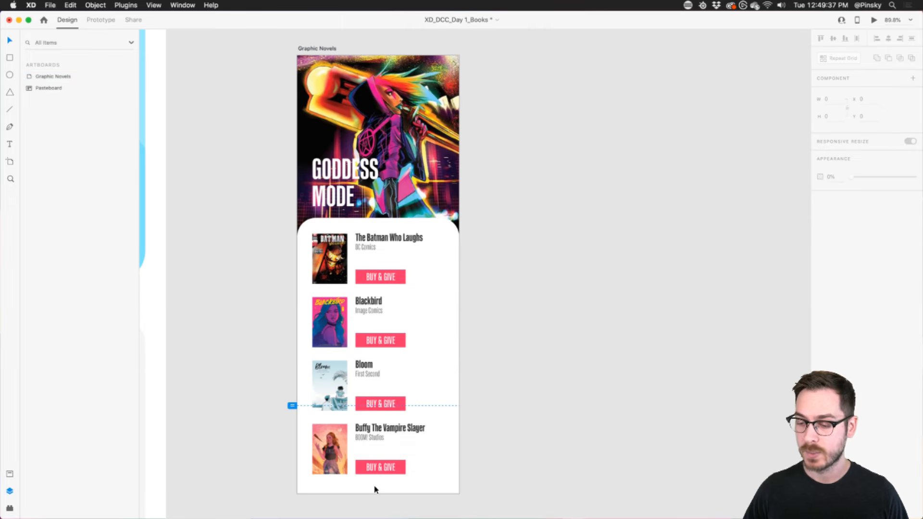
pyautogui.moveTo(292, 405); pyautogui.dragTo(292, 408)
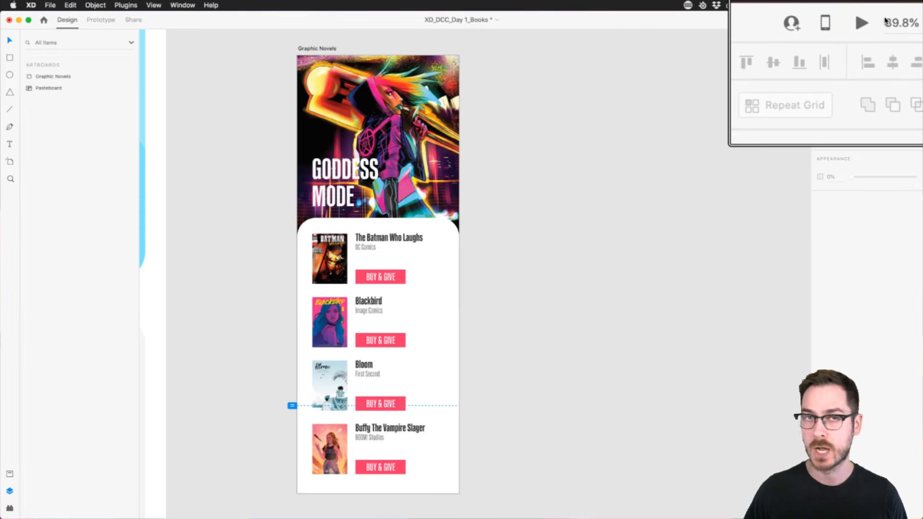
# Preview the screen, check its vertical scrolling from the header to the last book, and close the preview.
pyautogui.click(861, 22)
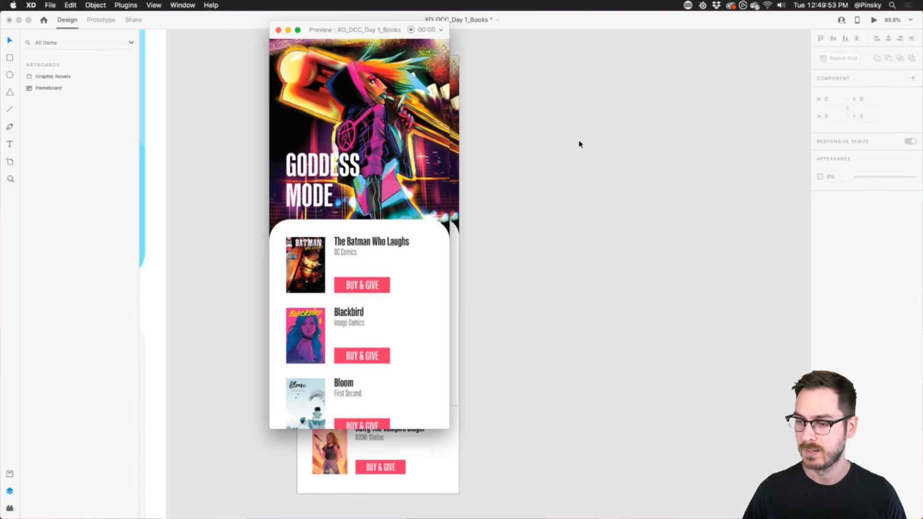
pyautogui.scroll(-5, 403, 281)
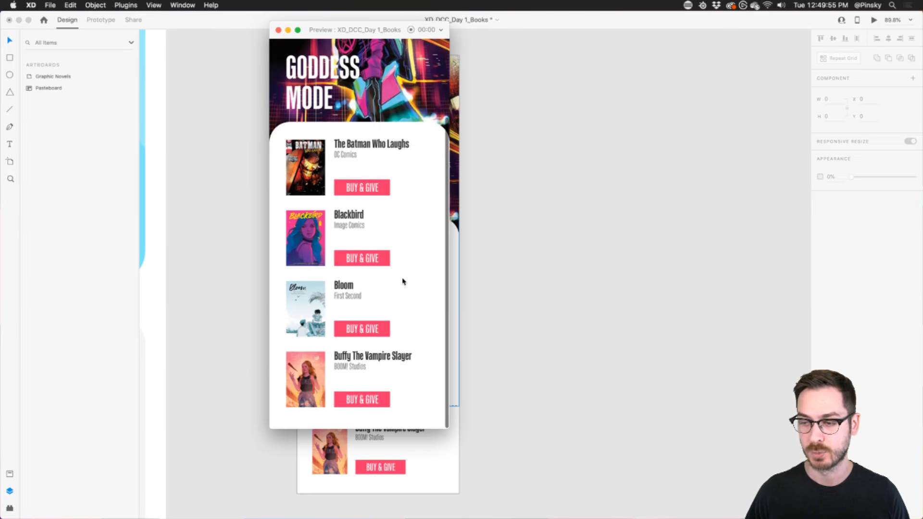
pyautogui.scroll(5, 403, 281)
pyautogui.scroll(-5, 403, 281)
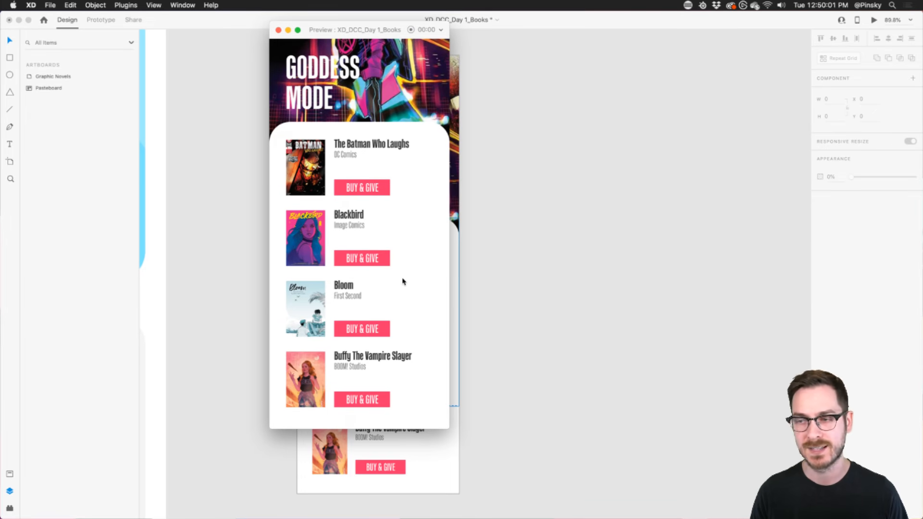
pyautogui.press('super+w')
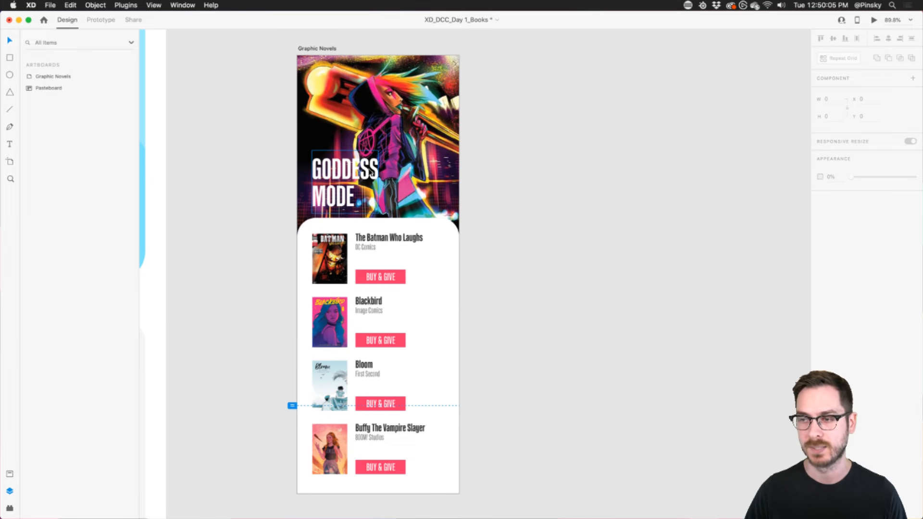
# Rename the Repeat Grid layer as "Books".
pyautogui.click(413, 136)
pyautogui.click(358, 173)
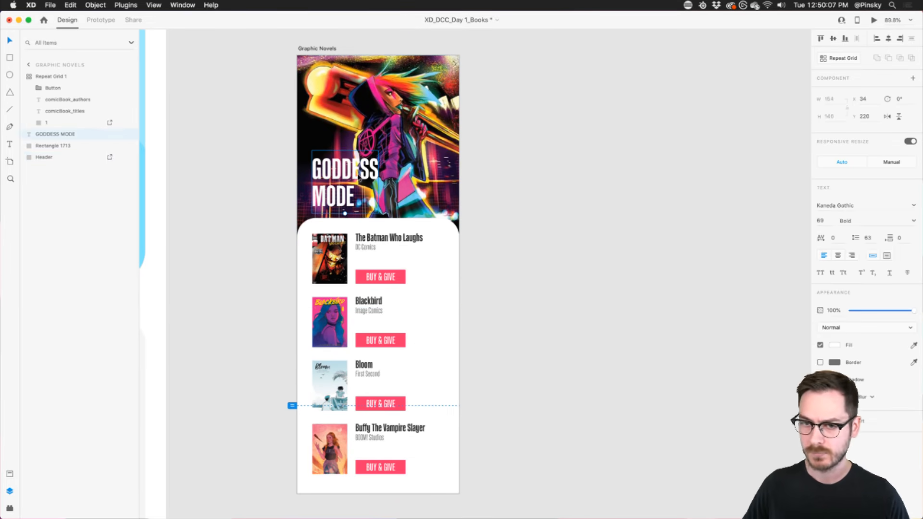
pyautogui.click(413, 183)
pyautogui.click(408, 242)
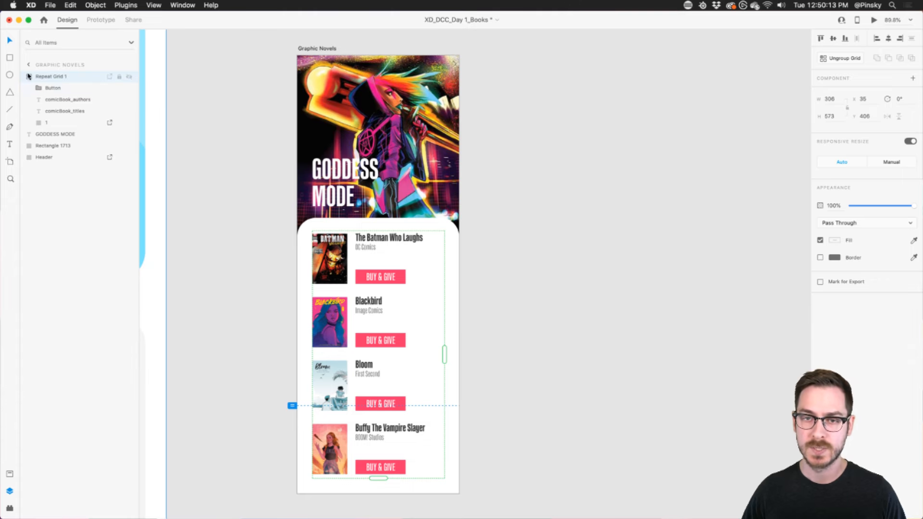
pyautogui.doubleClick(51, 77)
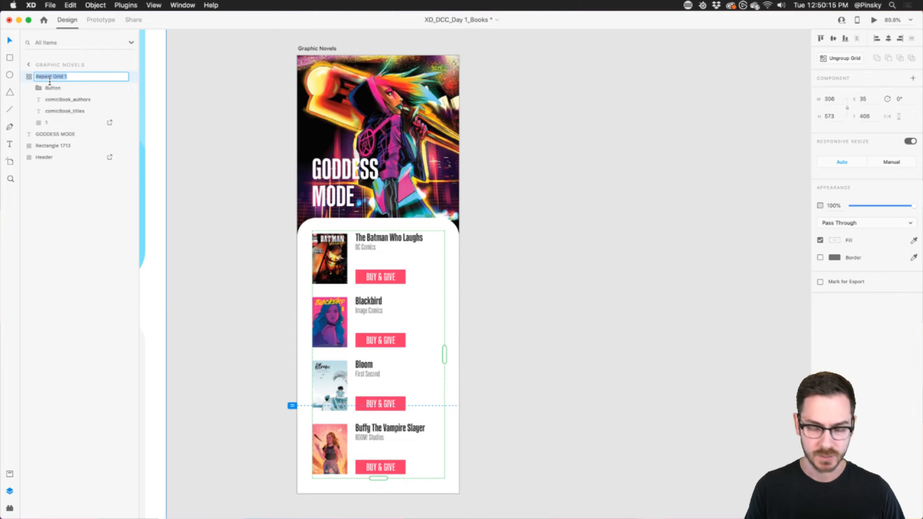
pyautogui.write('Books')
pyautogui.press('Return')
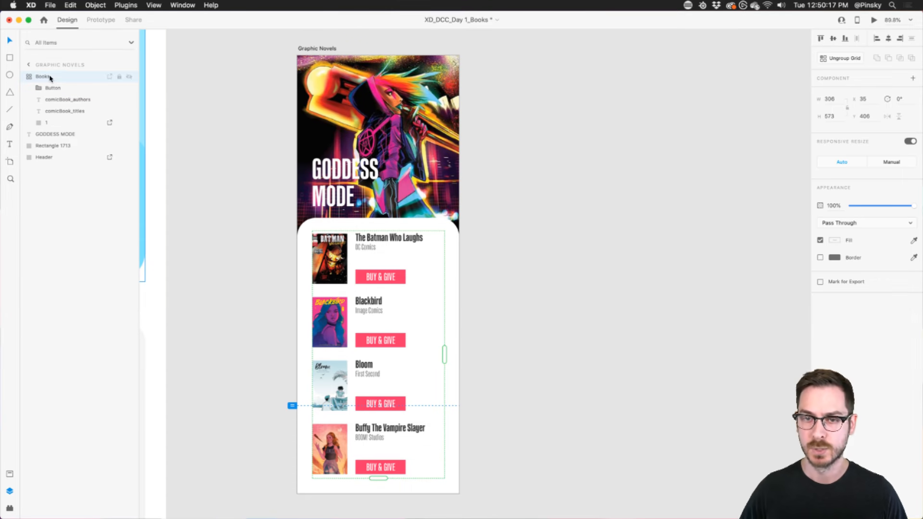
# Group the Books grid with the white background Rectangle 1713.
pyautogui.click(28, 76)
pyautogui.keyDown('shift'); pyautogui.click(52, 100); pyautogui.keyUp('shift')
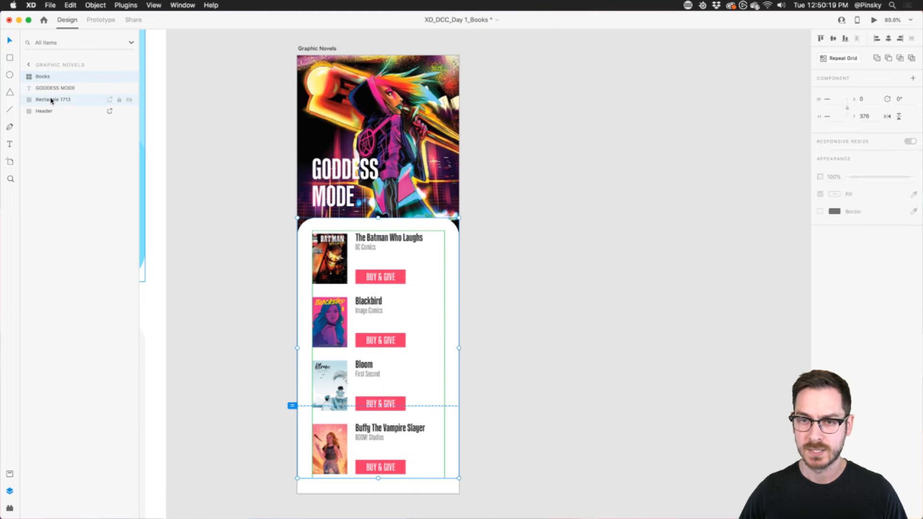
pyautogui.press('super+g')
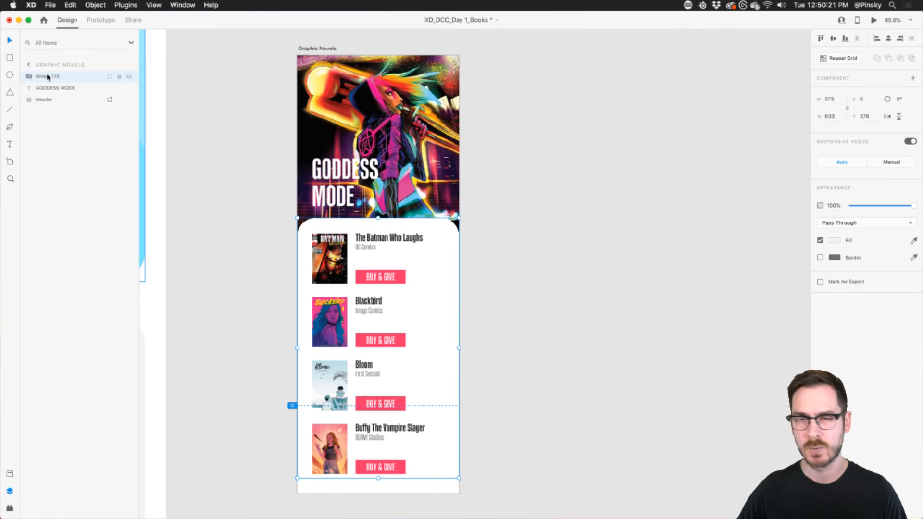
# Rename the group holding the Books grid and the white background rectangle as "Books".
pyautogui.doubleClick(48, 77)
pyautogui.write('Books')
pyautogui.press('Return')
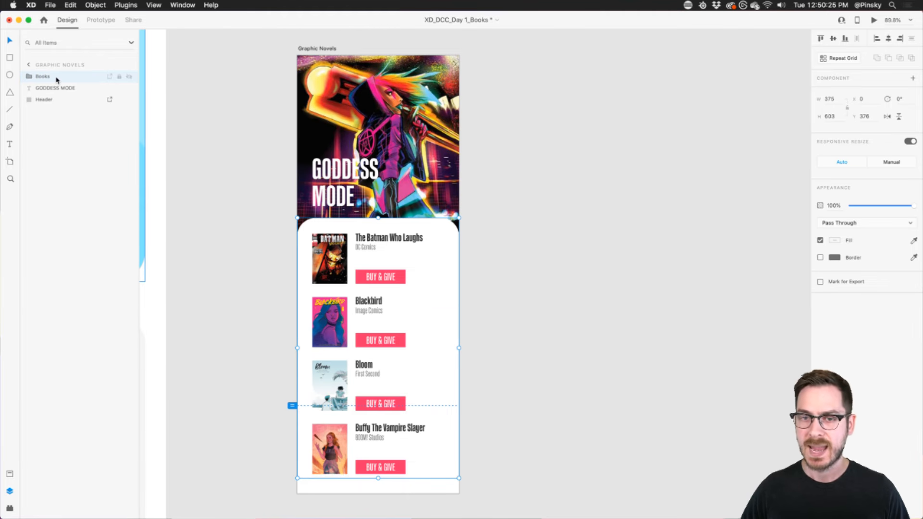
pyautogui.moveTo(401, 260); pyautogui.dragTo(393, 179)
pyautogui.press('super+z')
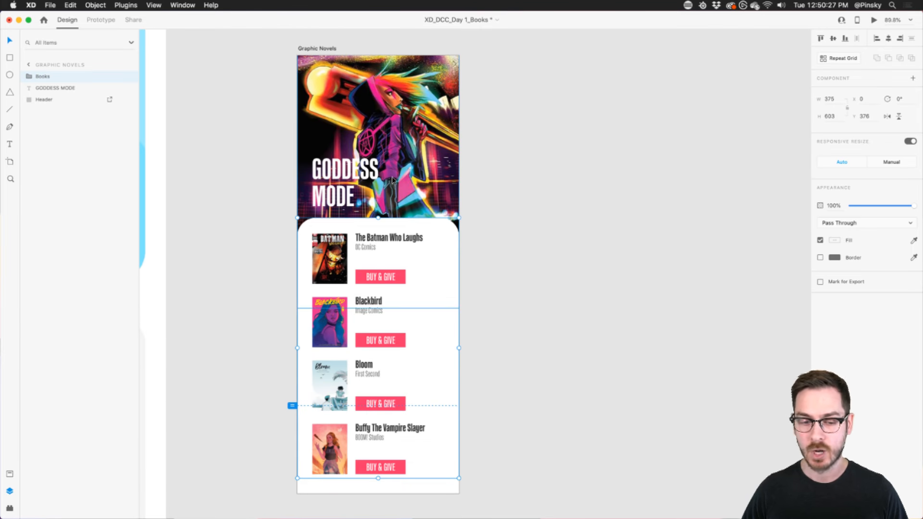
# Group the Header image with the GODDESS MODE title and name the group "Features".
pyautogui.click(401, 104)
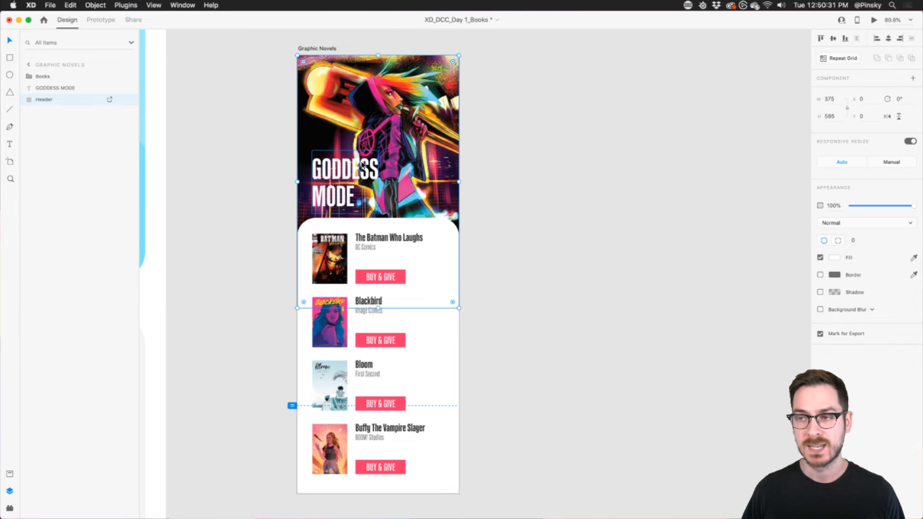
pyautogui.keyDown('shift'); pyautogui.click(363, 168); pyautogui.keyUp('shift')
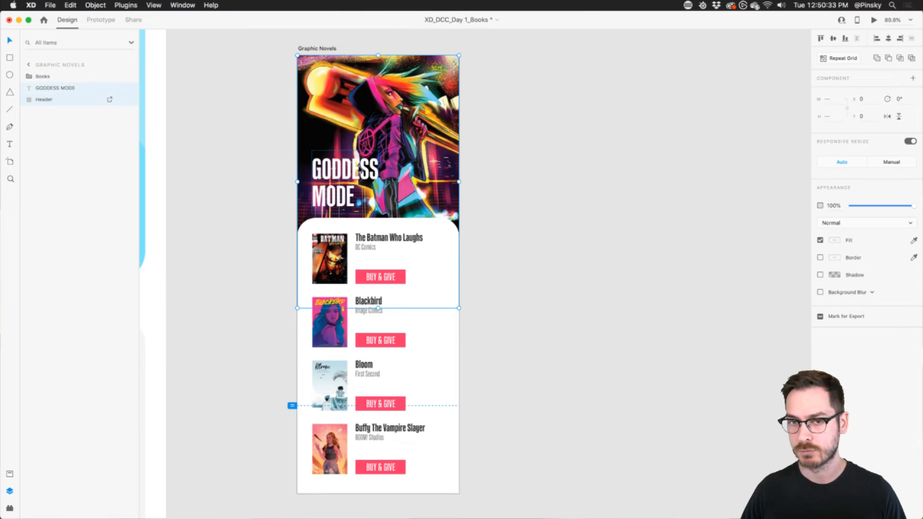
pyautogui.press('super+g')
pyautogui.doubleClick(44, 90)
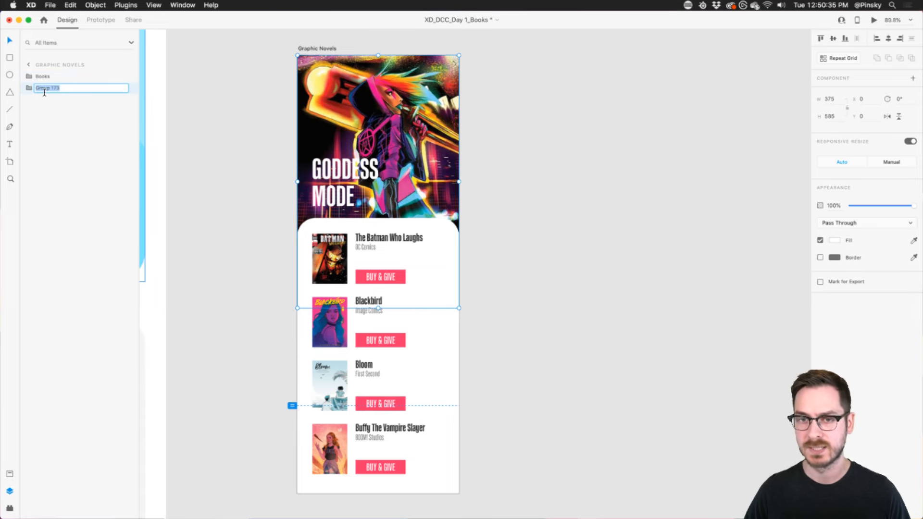
pyautogui.write('Features')
pyautogui.press('Return')
# Correct the name of the header image and title group to "Featured".
pyautogui.click(48, 87)
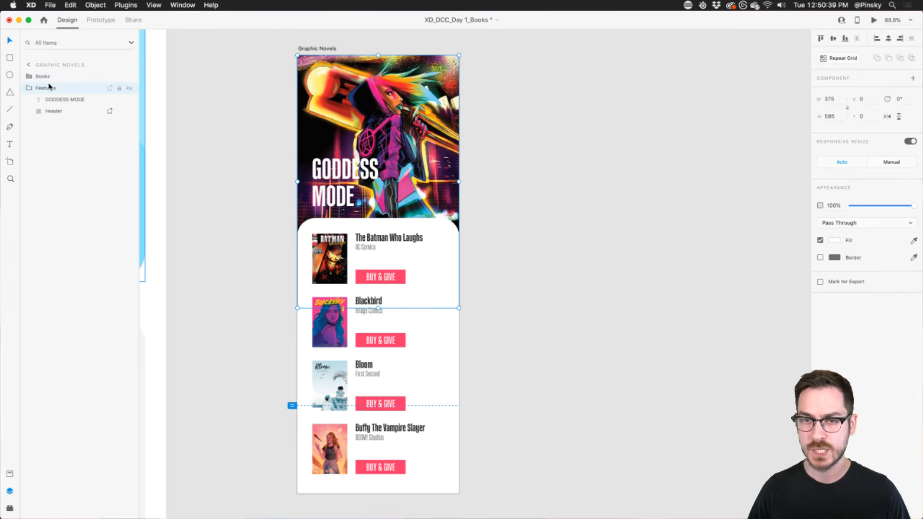
pyautogui.doubleClick(49, 89)
pyautogui.press('Right')
pyautogui.press('BackSpace')
pyautogui.write('d')
pyautogui.press('Return')
# Fix the Featured group's position when scrolling in the prototype settings.
pyautogui.click(30, 87)
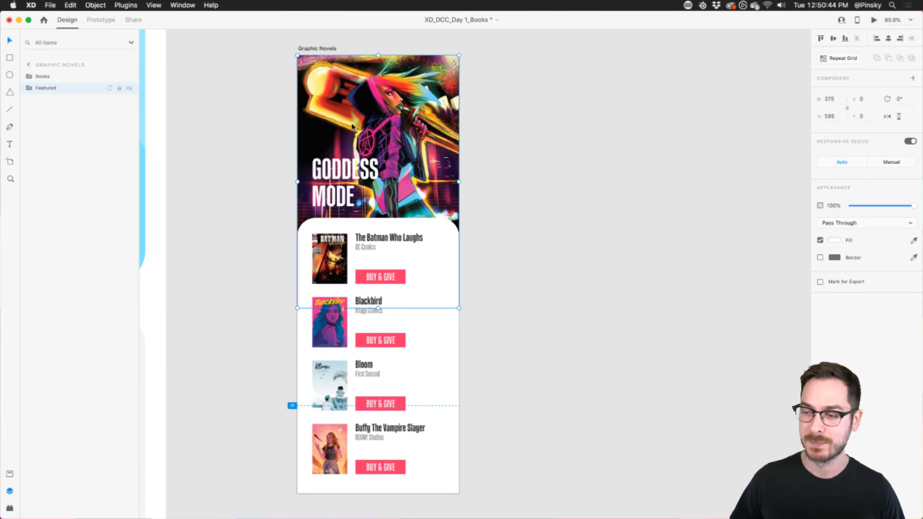
pyautogui.click(111, 21)
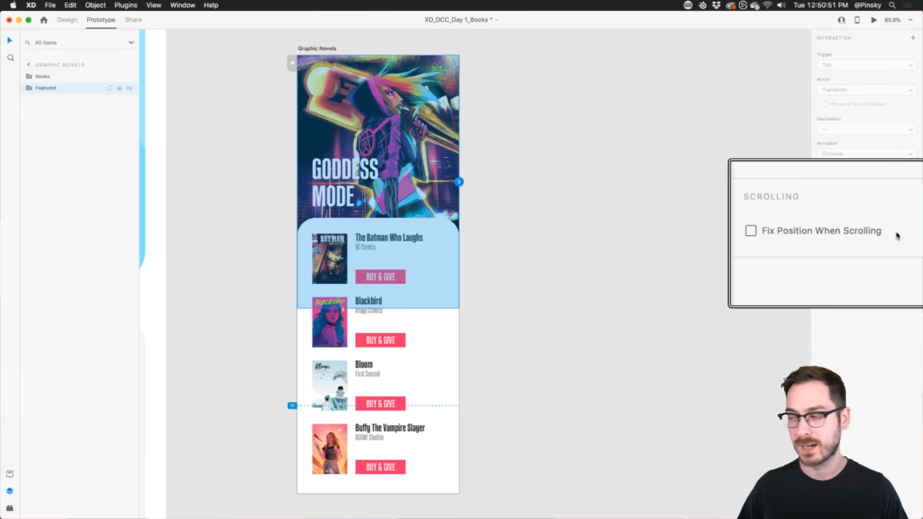
pyautogui.click(844, 234)
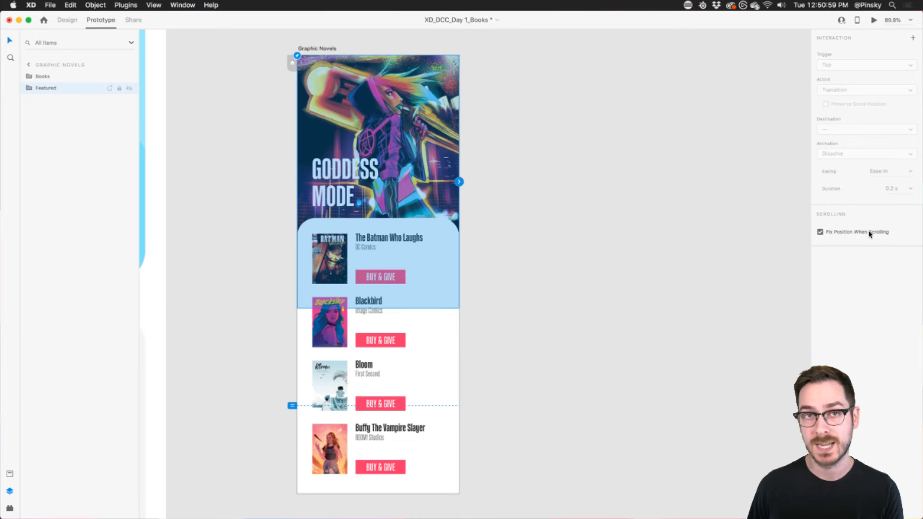
# Preview the screen, check how the book list scrolls over the fixed header, and close the preview.
pyautogui.click(873, 22)
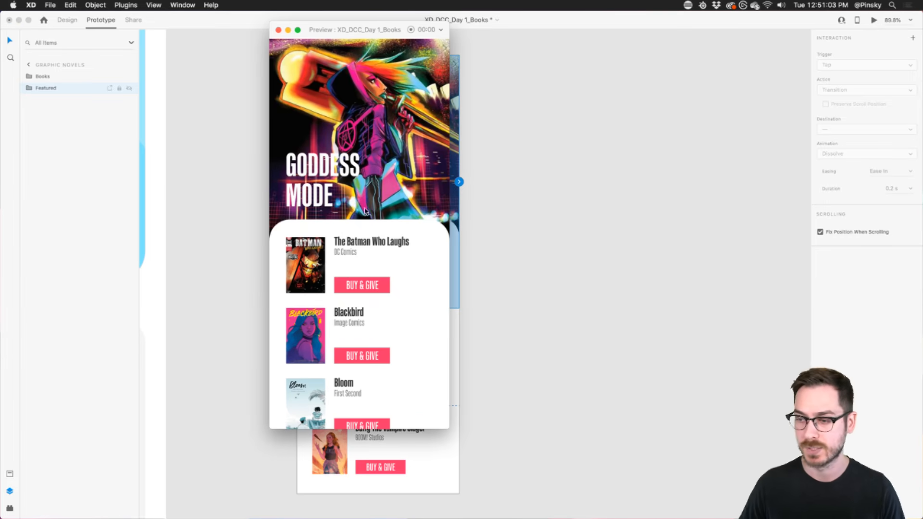
pyautogui.scroll(-4, 351, 270)
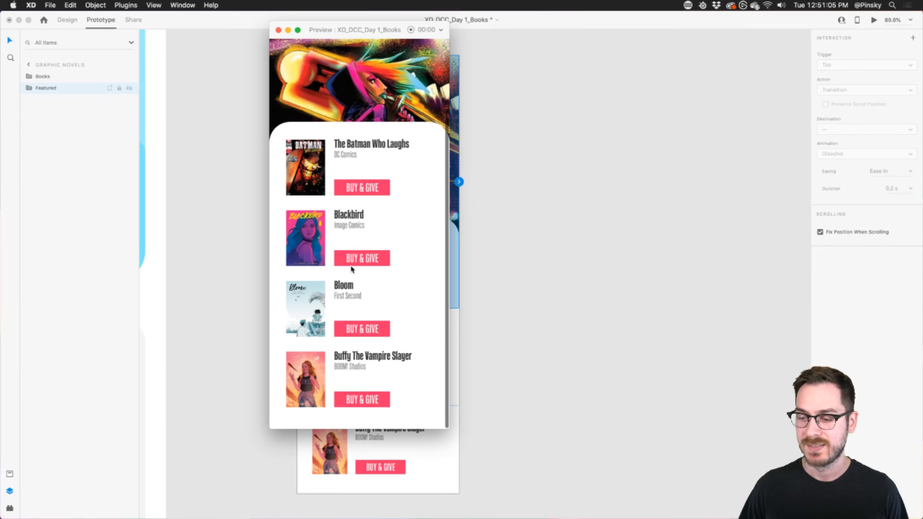
pyautogui.scroll(4, 352, 270)
pyautogui.scroll(-4, 352, 269)
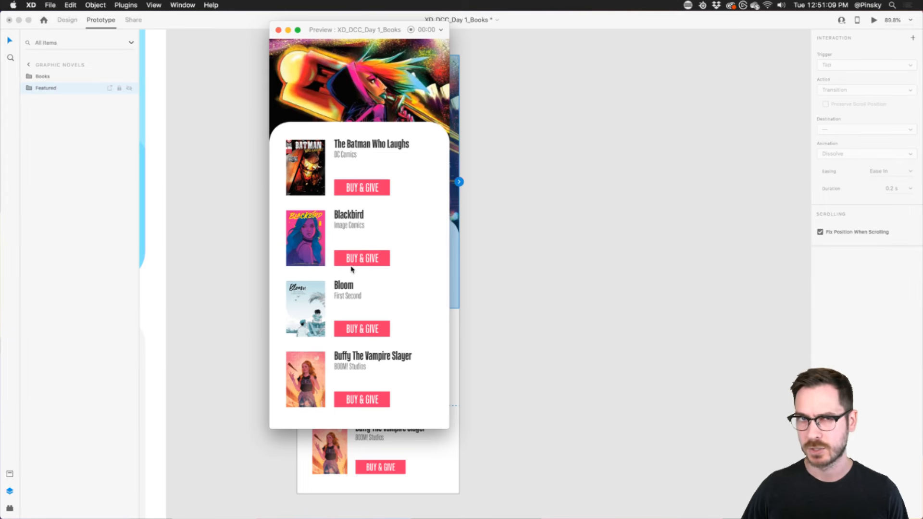
pyautogui.scroll(4, 351, 269)
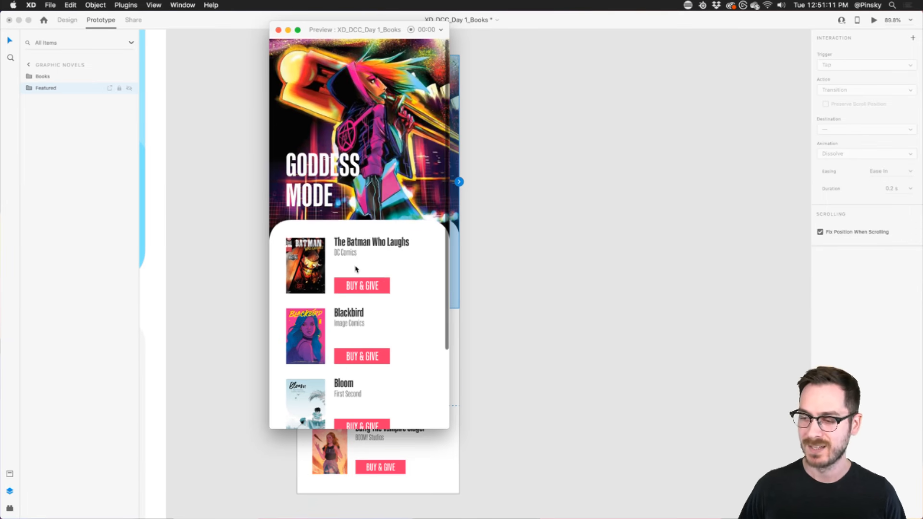
pyautogui.scroll(-4, 355, 267)
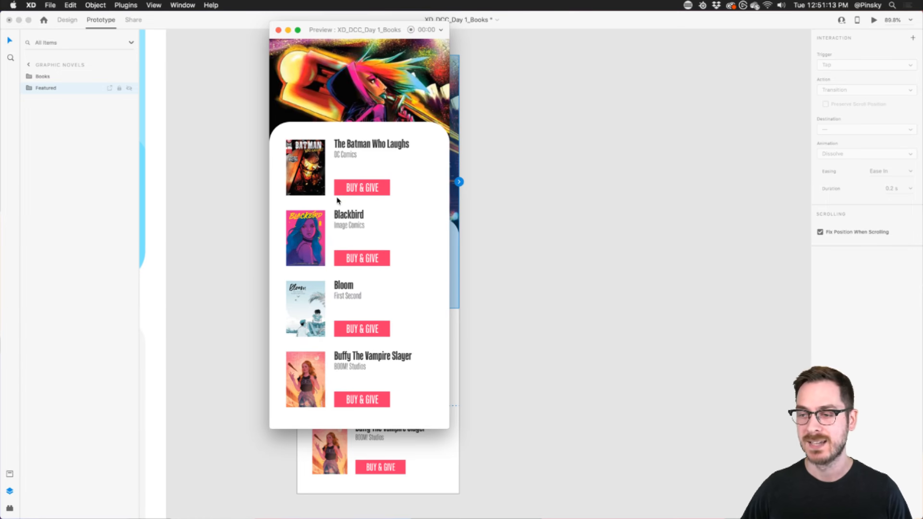
pyautogui.press('super+w')
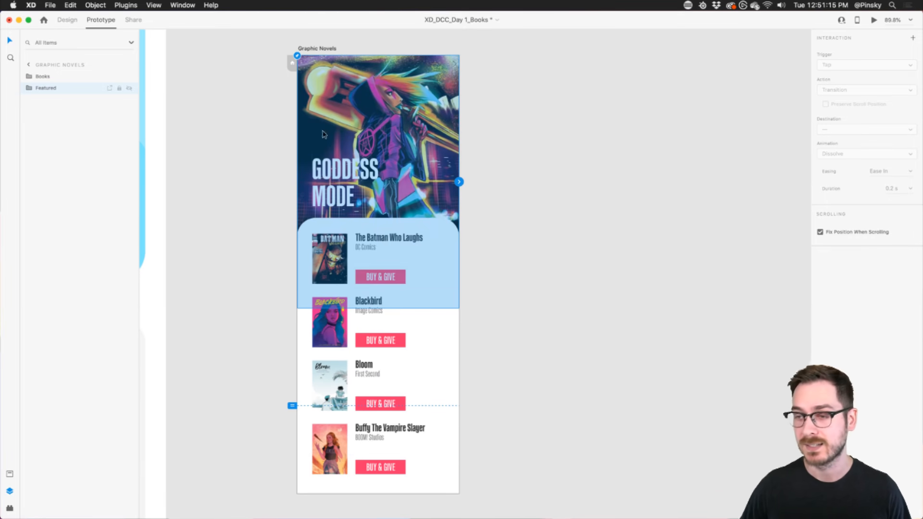
# In the Featured group, extend the Header image downward to the viewport line, at a height of about 809, and deselect it.
pyautogui.click(67, 19)
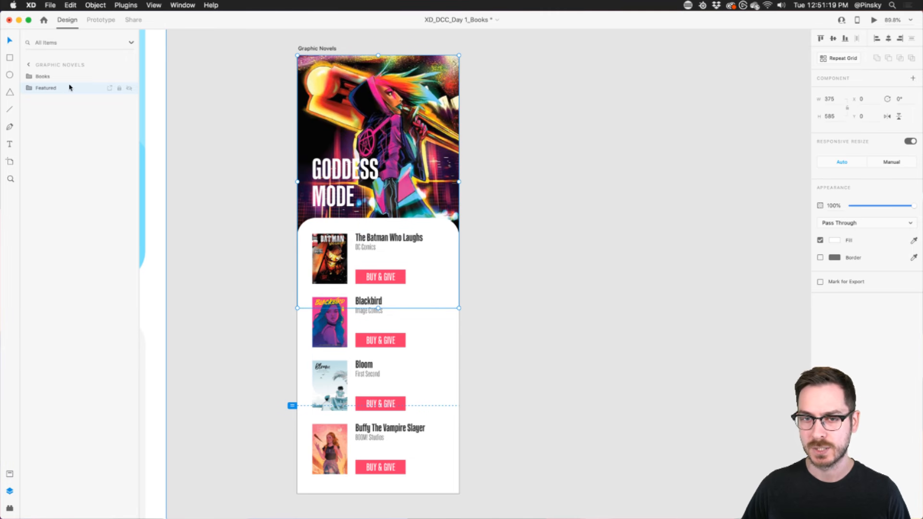
pyautogui.click(31, 89)
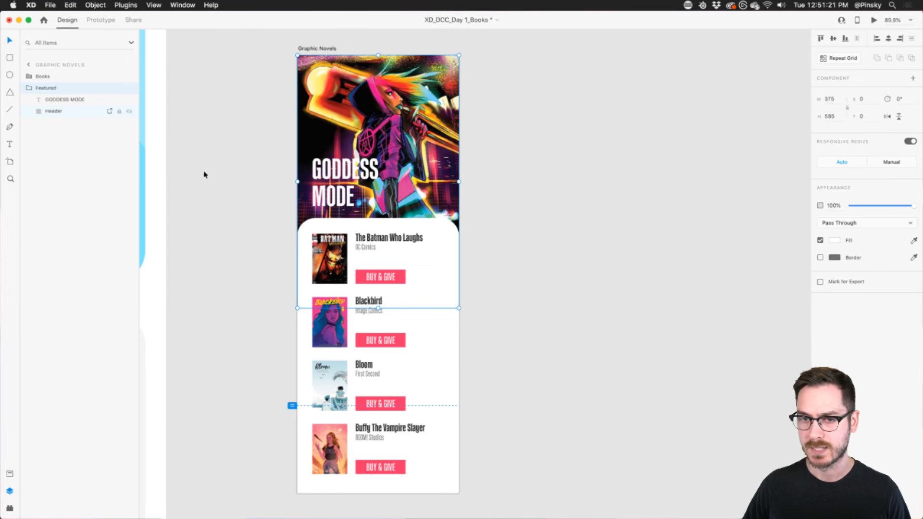
pyautogui.click(62, 111)
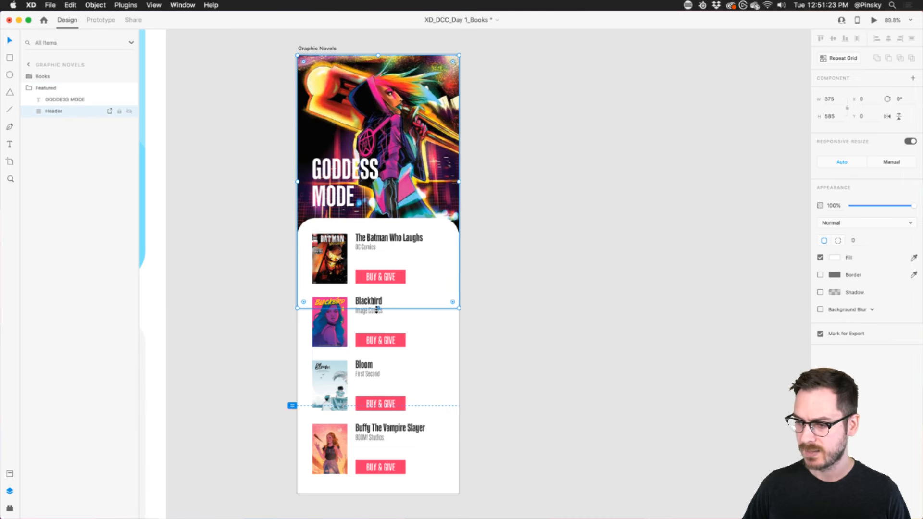
pyautogui.moveTo(378, 309); pyautogui.dragTo(377, 405)
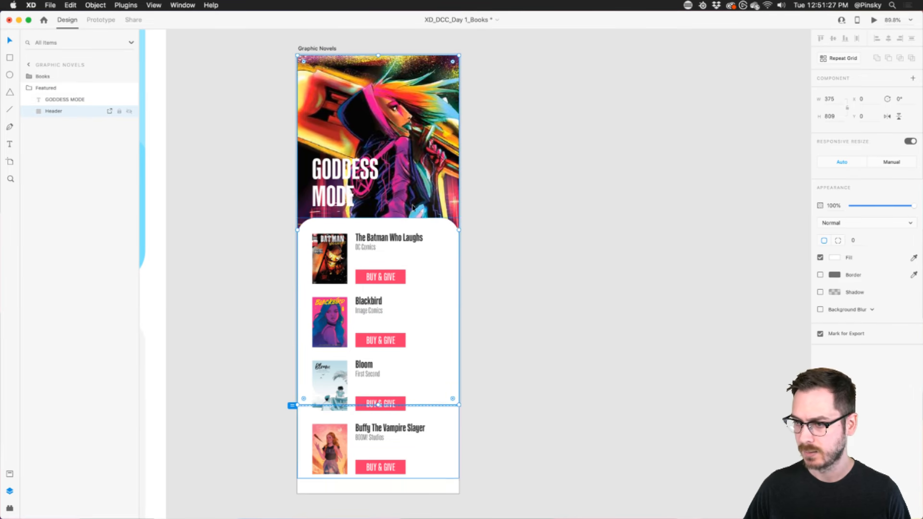
pyautogui.doubleClick(413, 191)
pyautogui.click(645, 248)
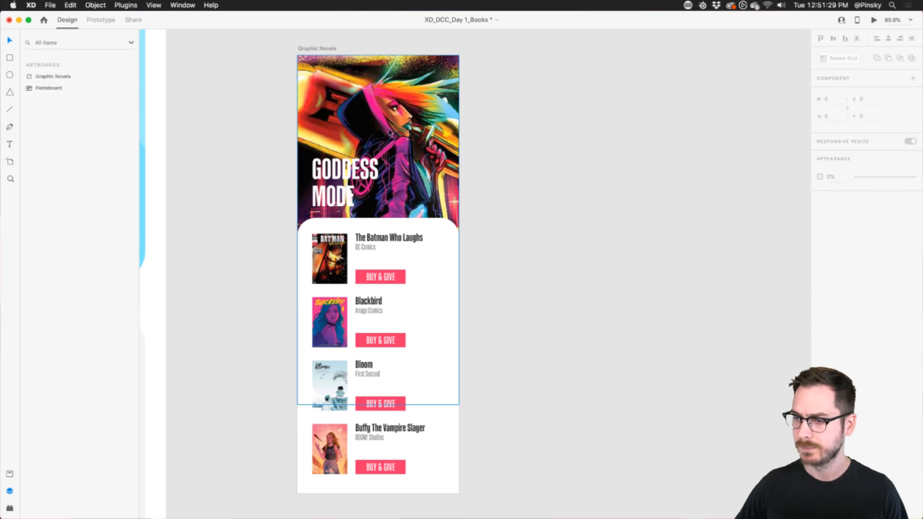
# Apply a Background Blur to the white Rectangle 1713 behind the books, with brightness 50 and opacity 71%.
pyautogui.click(379, 116)
pyautogui.doubleClick(432, 227)
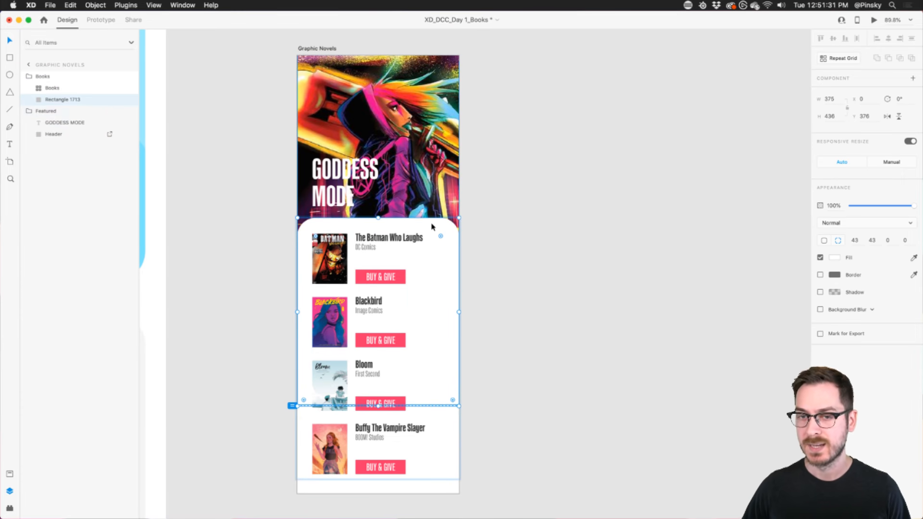
pyautogui.moveTo(392, 219)
pyautogui.mouseDown()
pyautogui.moveTo(346, 222)
pyautogui.moveTo(391, 219)
pyautogui.mouseUp()
pyautogui.scroll(5, 361, 322)
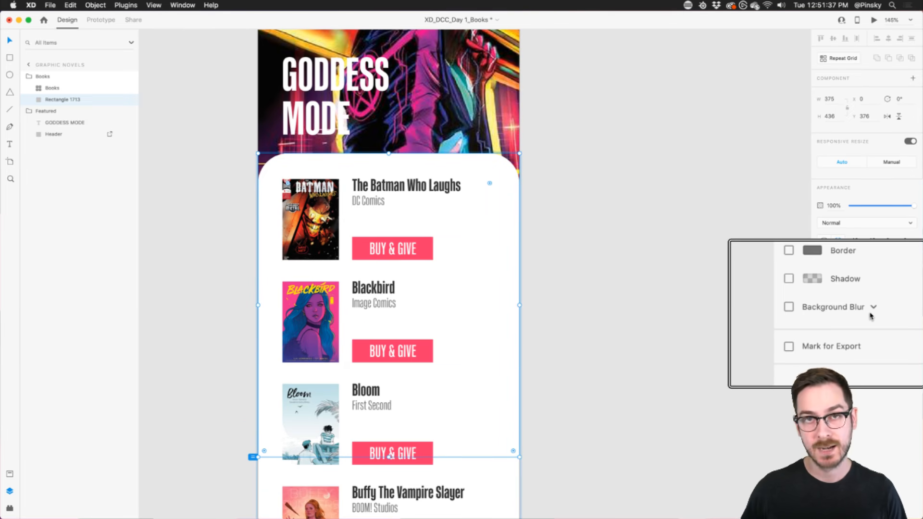
pyautogui.click(821, 309)
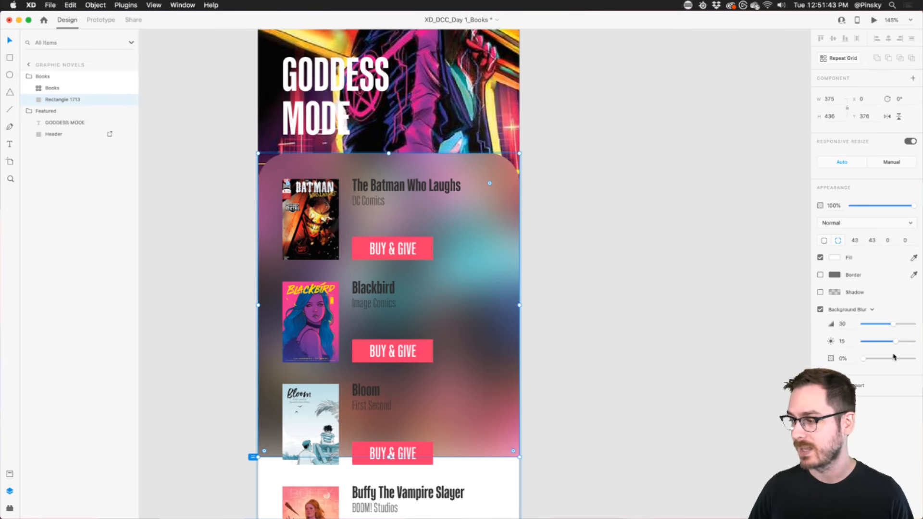
pyautogui.moveTo(900, 343); pyautogui.dragTo(914, 342)
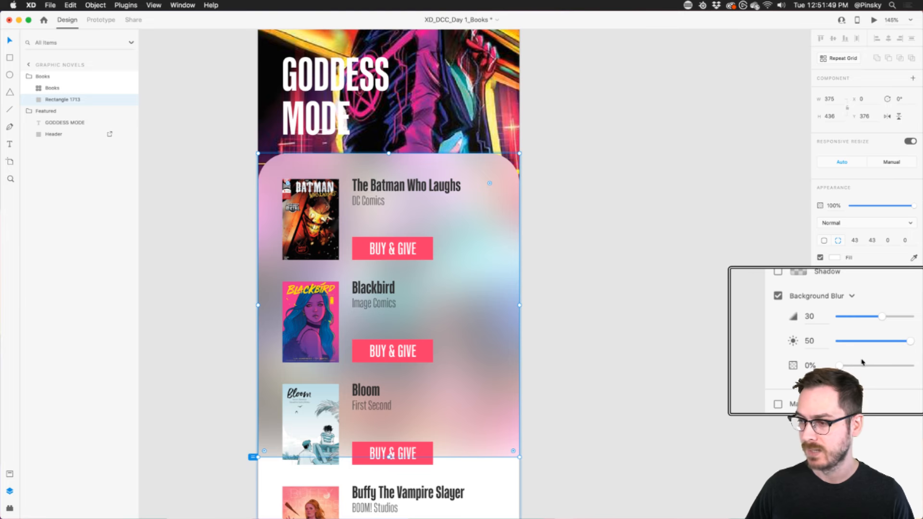
pyautogui.moveTo(863, 363); pyautogui.dragTo(899, 358)
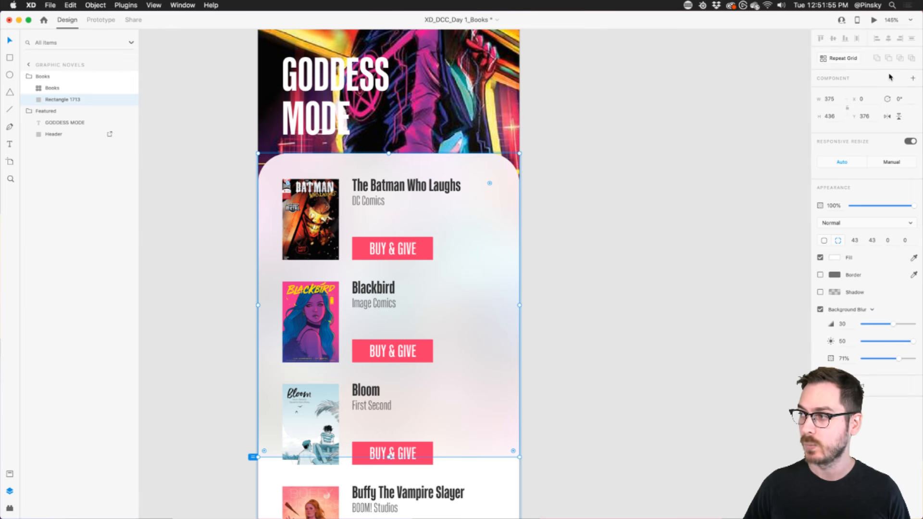
# Preview the blurred book panel scrolled down to the last book and close the preview.
pyautogui.click(874, 19)
pyautogui.scroll(-4, 376, 212)
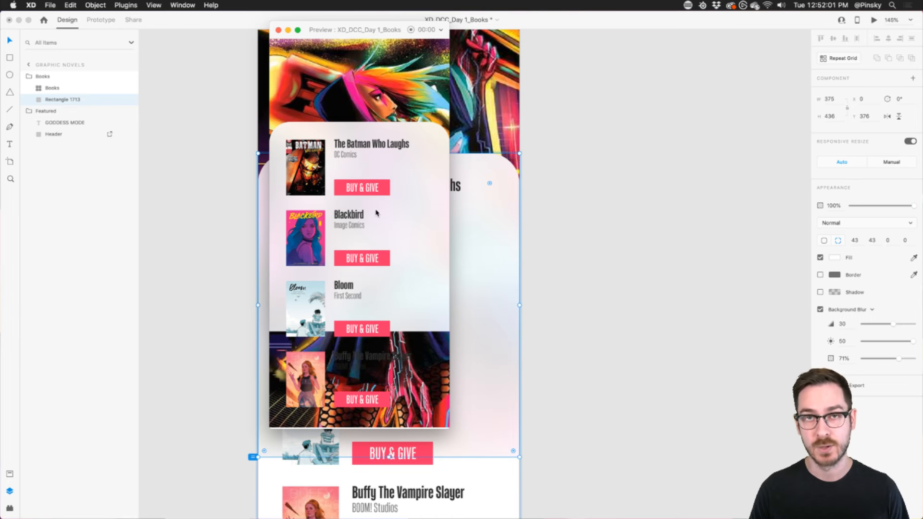
pyautogui.press('super+w')
# Extend the blurred Rectangle 1713 down to the artboard's bottom edge, at a height of about 639.
pyautogui.scroll(-8, 377, 212)
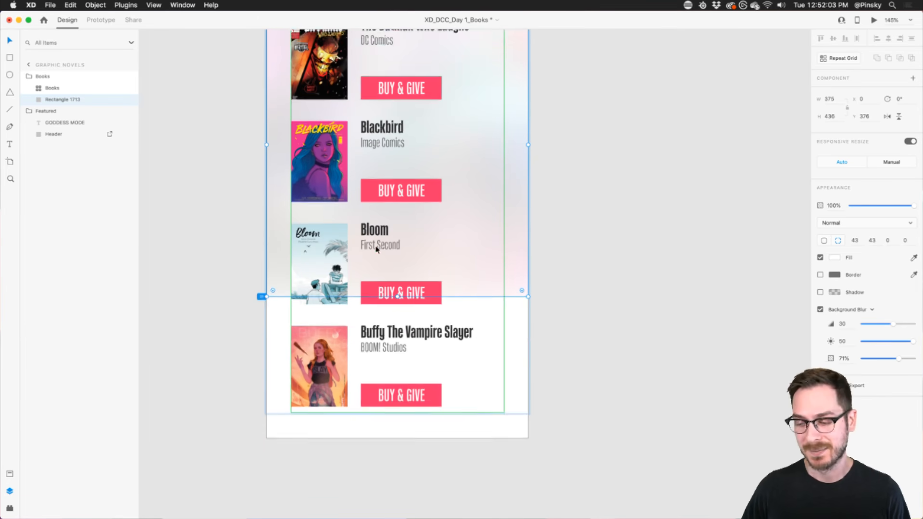
pyautogui.moveTo(398, 275); pyautogui.dragTo(386, 416)
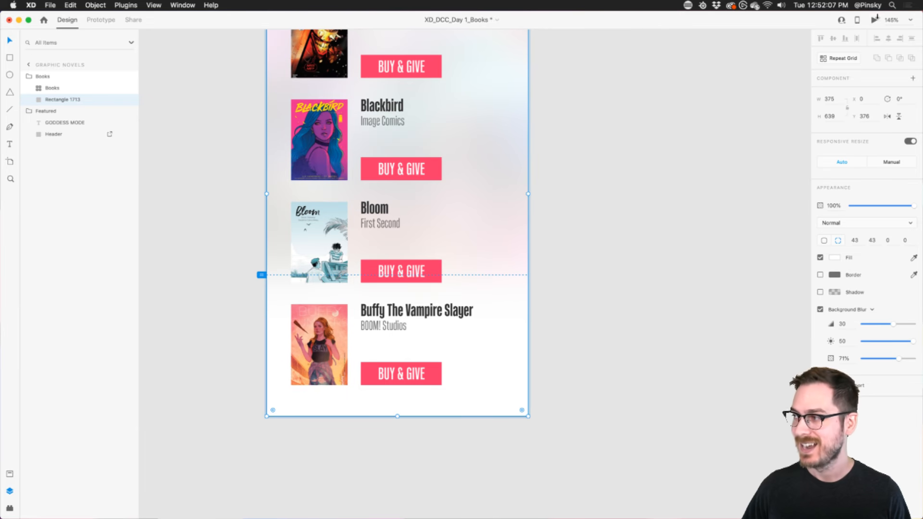
# Preview the screen again, checking the extended blurred panel while scrolling over the fixed header, and return to the design.
pyautogui.click(873, 20)
pyautogui.scroll(-4, 367, 269)
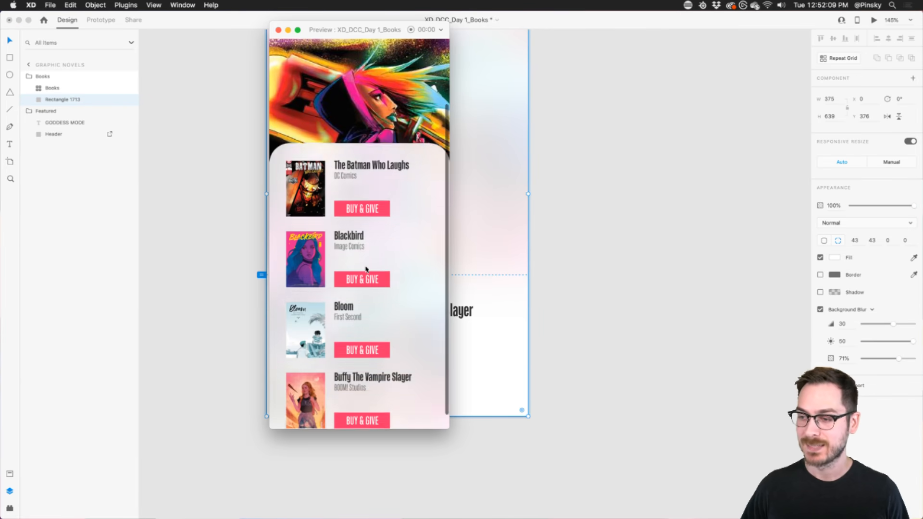
pyautogui.scroll(5, 366, 269)
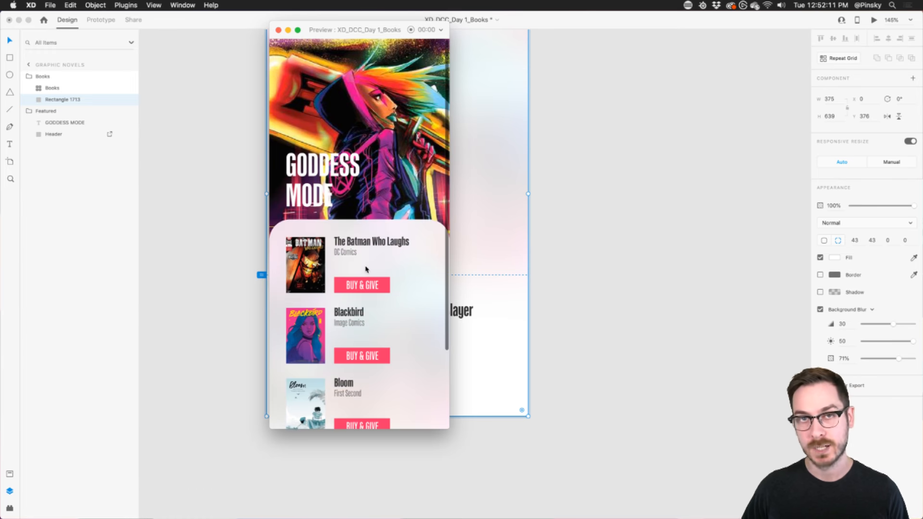
pyautogui.scroll(-4, 366, 270)
pyautogui.scroll(5, 366, 270)
pyautogui.scroll(-4, 366, 270)
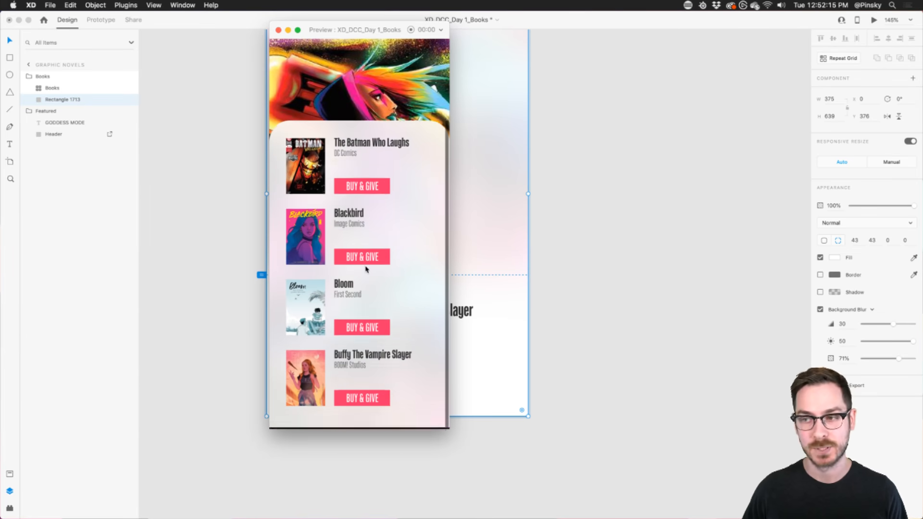
pyautogui.scroll(5, 366, 270)
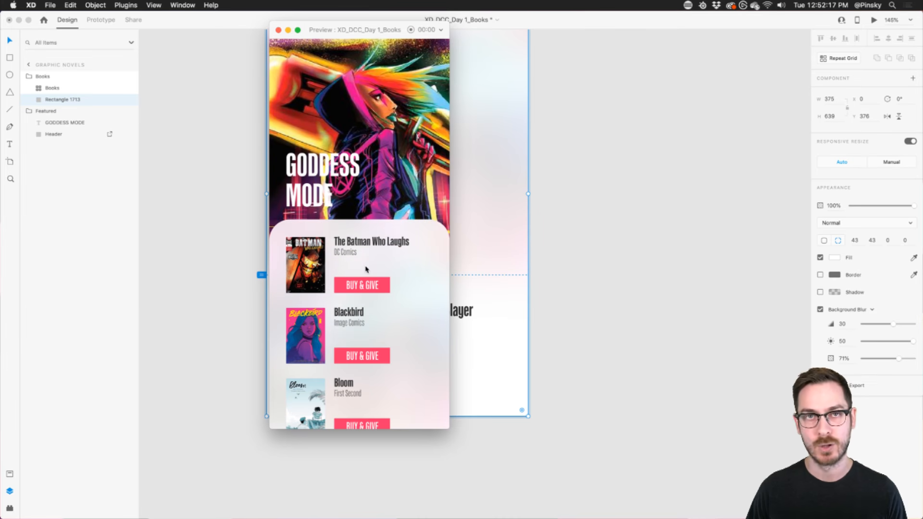
pyautogui.click(497, 174)
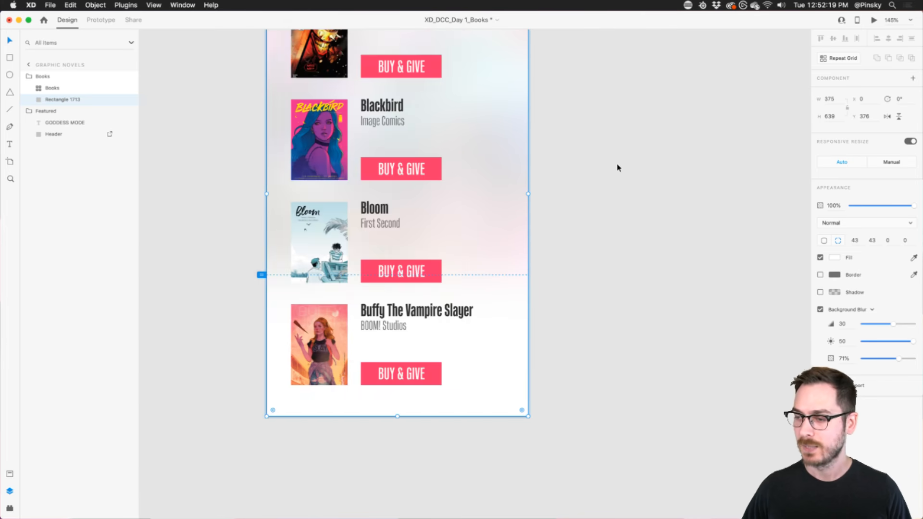
pyautogui.scroll(6, 617, 164)
pyautogui.click(545, 191)
pyautogui.scroll(1, 568, 189)
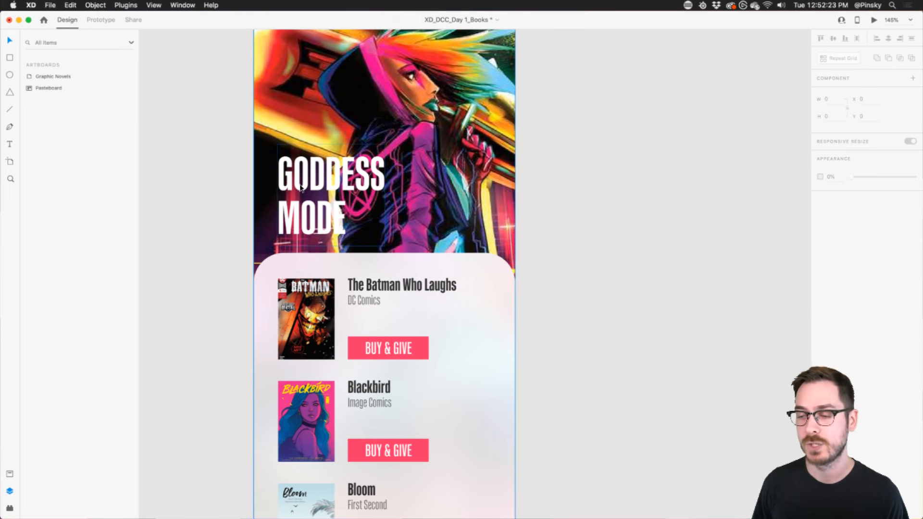
pyautogui.scroll(-3, 301, 187)
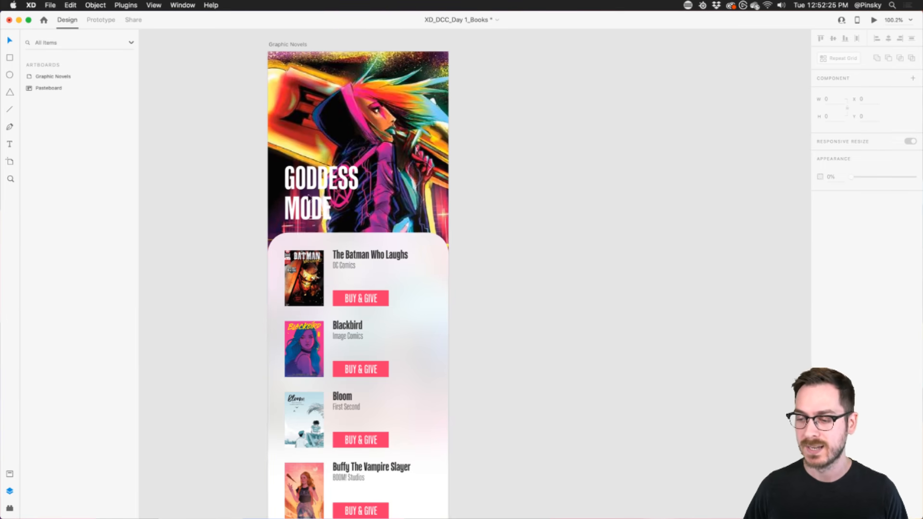
# Enter the first book's cell in the Books repeat grid and select its DC Comics publisher text.
pyautogui.scroll(5, 370, 304)
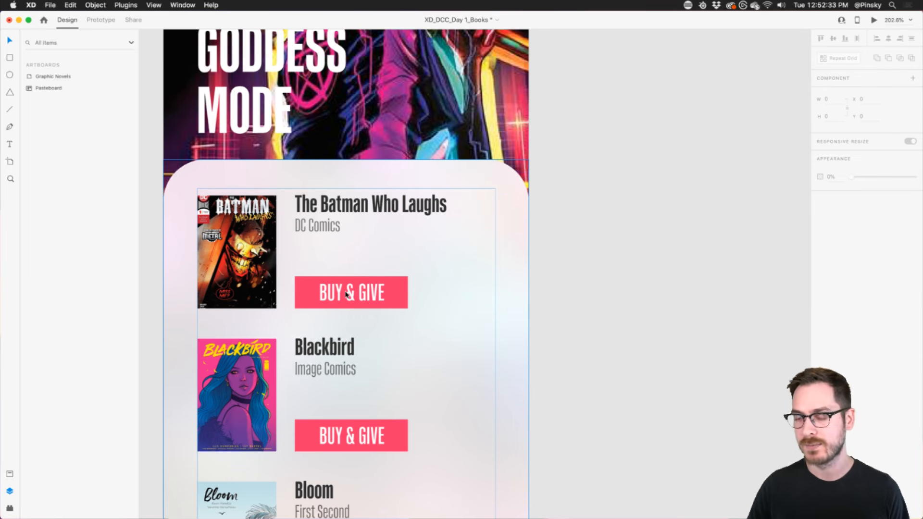
pyautogui.scroll(-5, 346, 294)
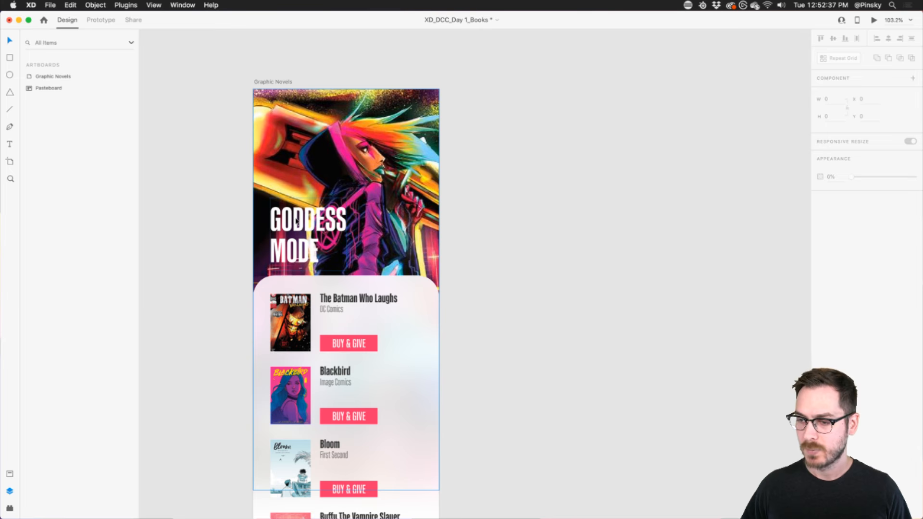
pyautogui.click(296, 221)
pyautogui.scroll(5, 356, 315)
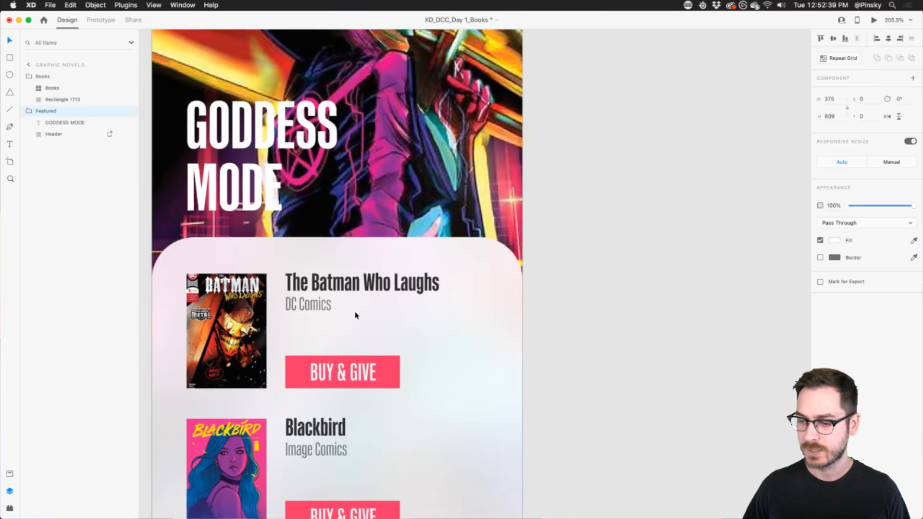
pyautogui.scroll(-3, 356, 314)
pyautogui.click(351, 228)
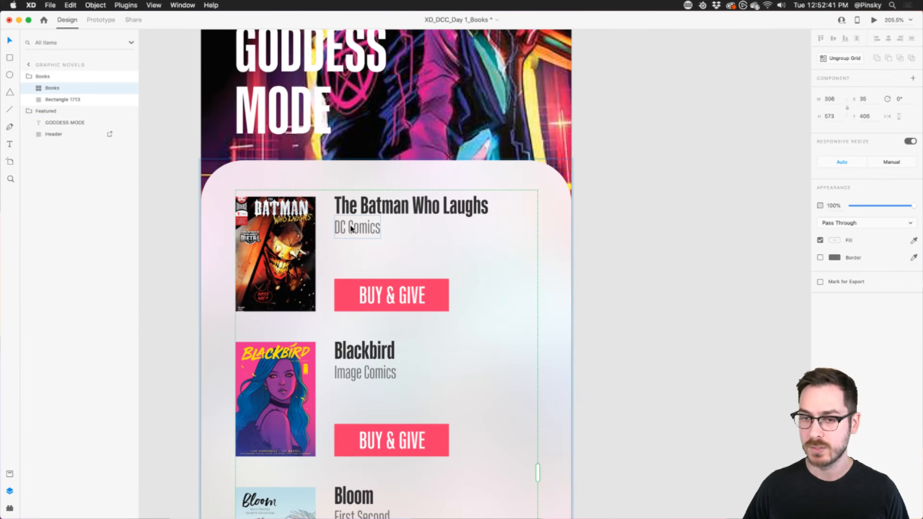
pyautogui.doubleClick(351, 228)
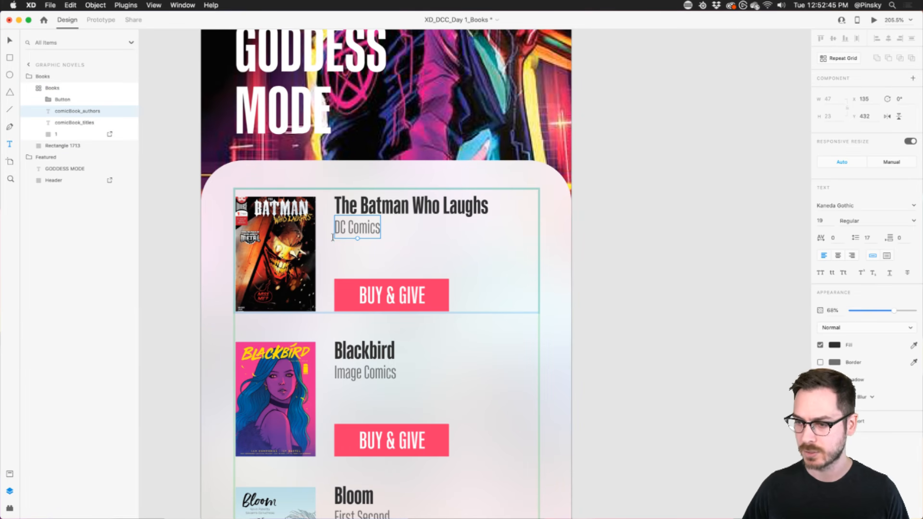
pyautogui.moveTo(334, 239); pyautogui.dragTo(532, 273)
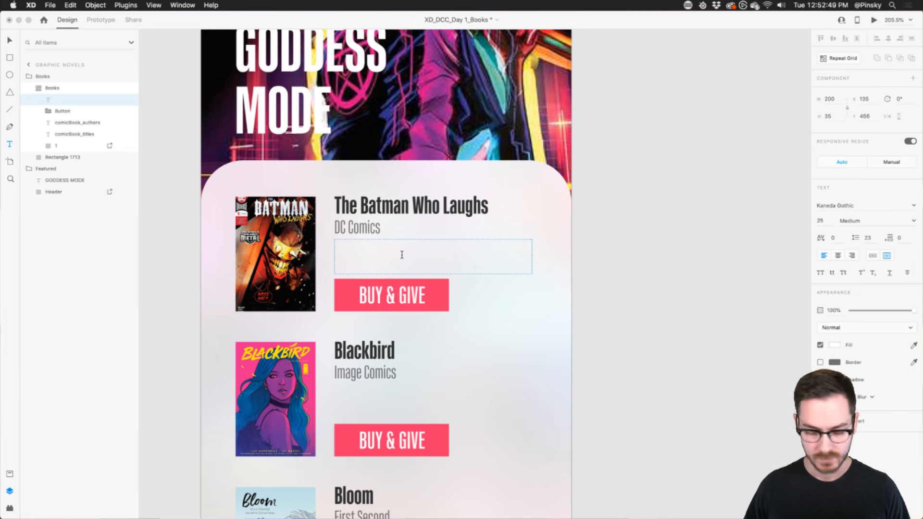
pyautogui.click(834, 345)
pyautogui.click(748, 332)
pyautogui.moveTo(737, 334); pyautogui.dragTo(720, 337)
pyautogui.press('Escape')
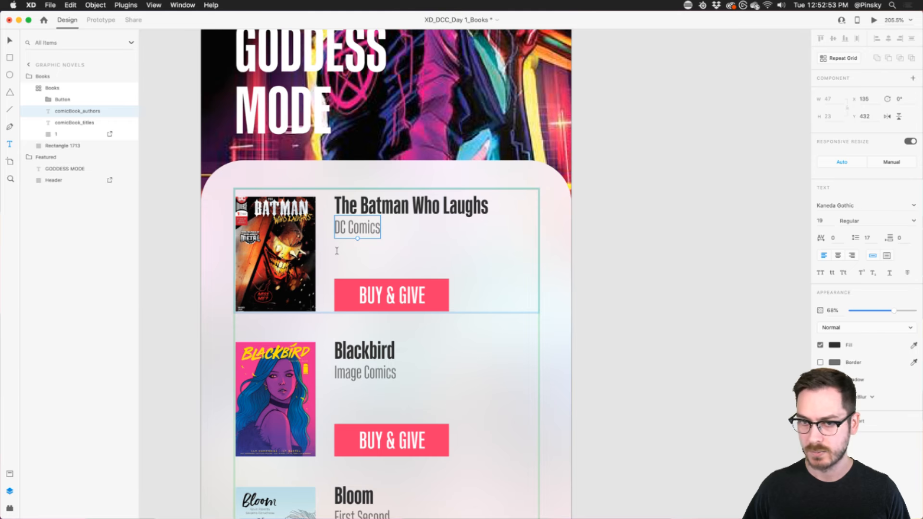
# Draw a text area about 189 by 34 between the DC Comics line and the first BUY & GIVE button, reading "Description".
pyautogui.moveTo(334, 243); pyautogui.dragTo(520, 275)
pyautogui.click(834, 344)
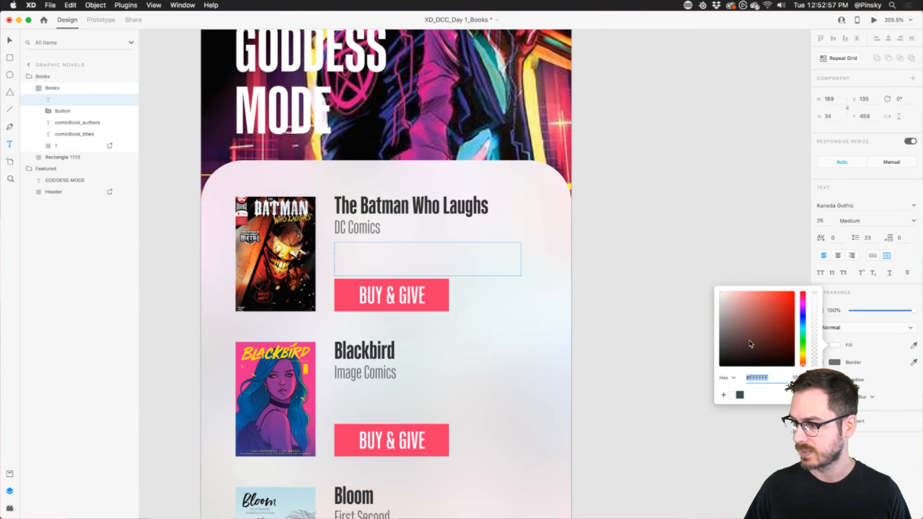
pyautogui.click(345, 252)
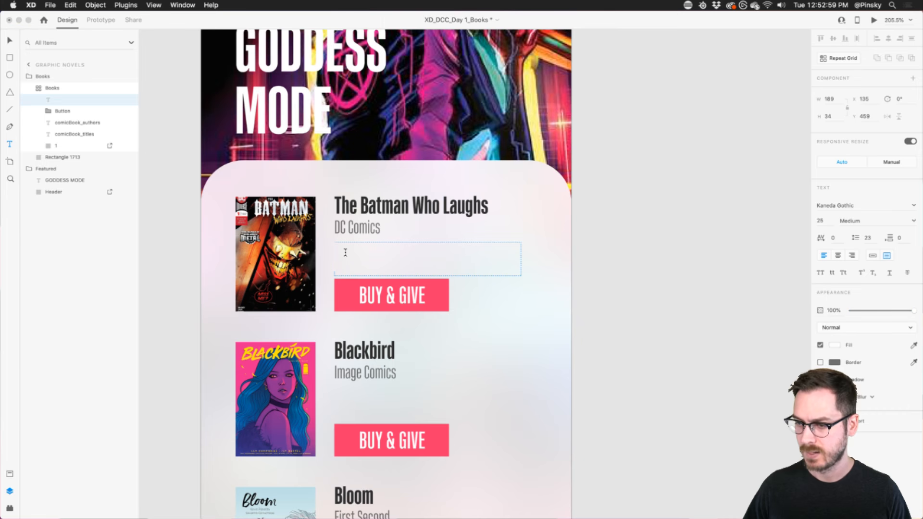
pyautogui.write('sc')
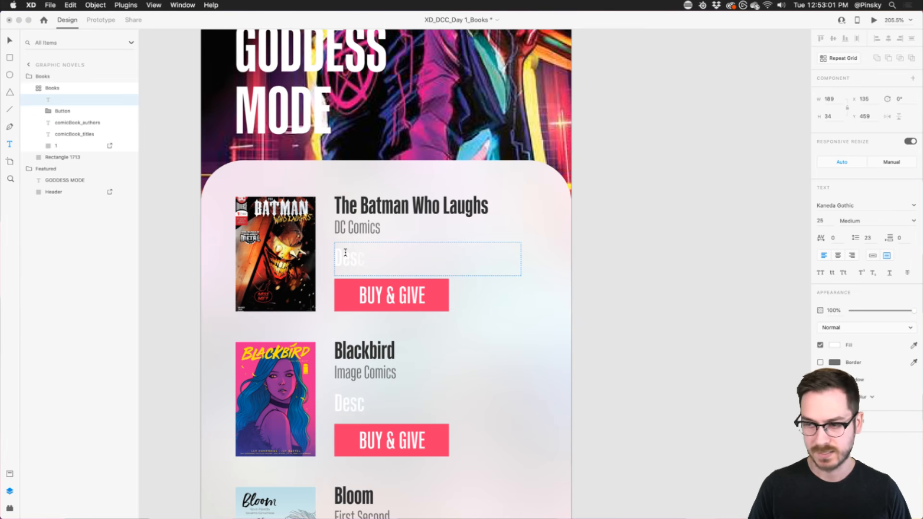
pyautogui.write('ription')
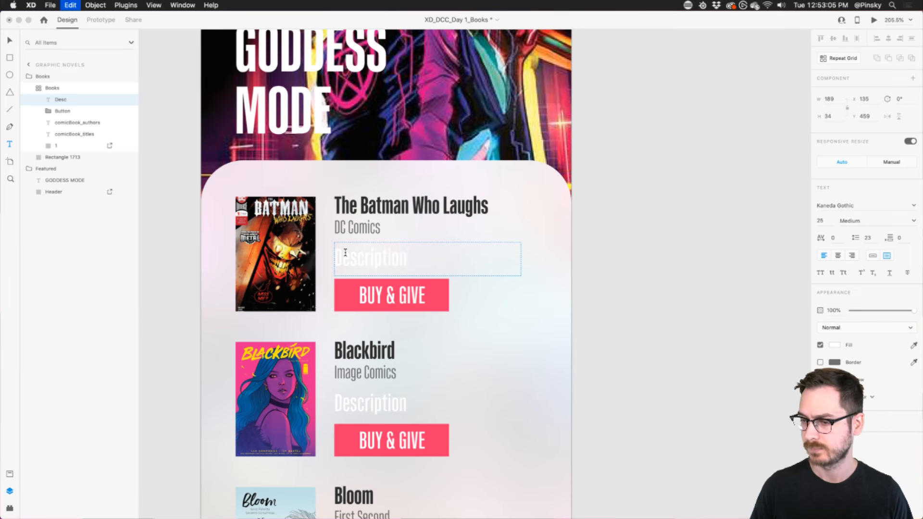
# Set the fill of the first book's Description text to dark grey.
pyautogui.press('super+a')
pyautogui.click(834, 345)
pyautogui.moveTo(767, 342); pyautogui.dragTo(706, 351)
pyautogui.press('Escape')
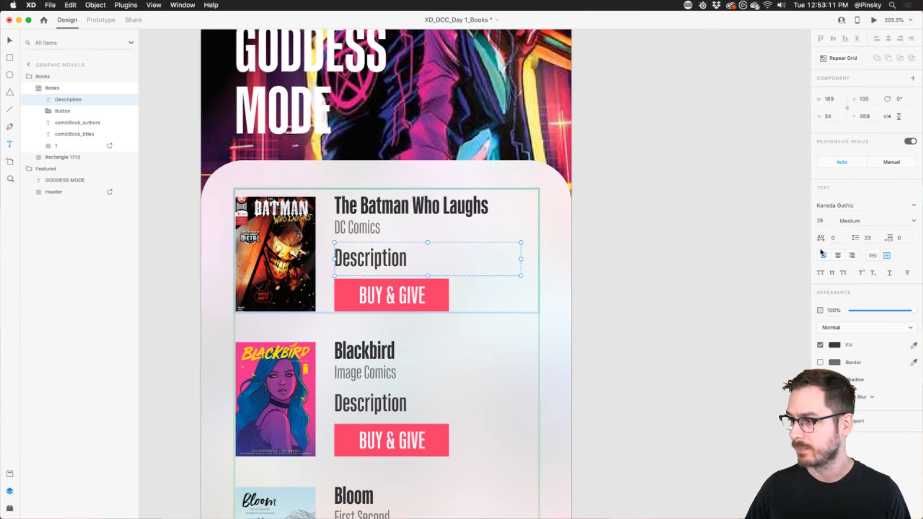
# Set the Description text to Kaneda Gothic Regular at size 13.
pyautogui.click(822, 222)
pyautogui.press('Down')
pyautogui.press('Down')
pyautogui.press('Down')
pyautogui.press('Down')
pyautogui.press('Down')
pyautogui.press('Down')
pyautogui.press('Down')
pyautogui.press('Down')
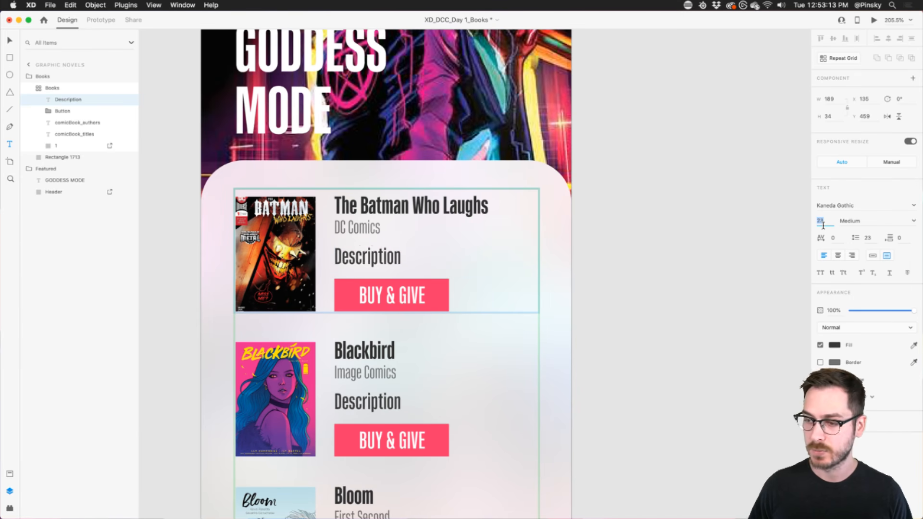
pyautogui.click(898, 224)
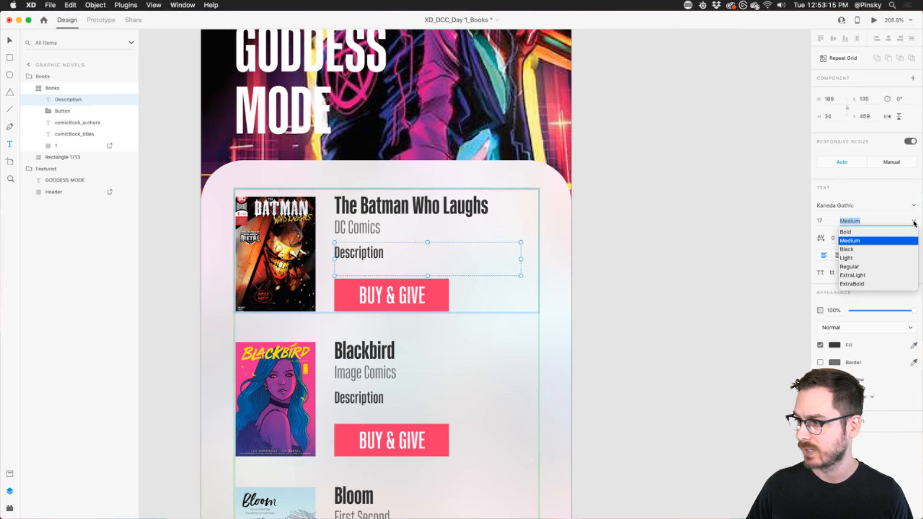
pyautogui.click(853, 265)
pyautogui.click(826, 224)
pyautogui.press('Down')
pyautogui.press('Down')
pyautogui.press('Down')
pyautogui.press('Down')
pyautogui.press('Return')
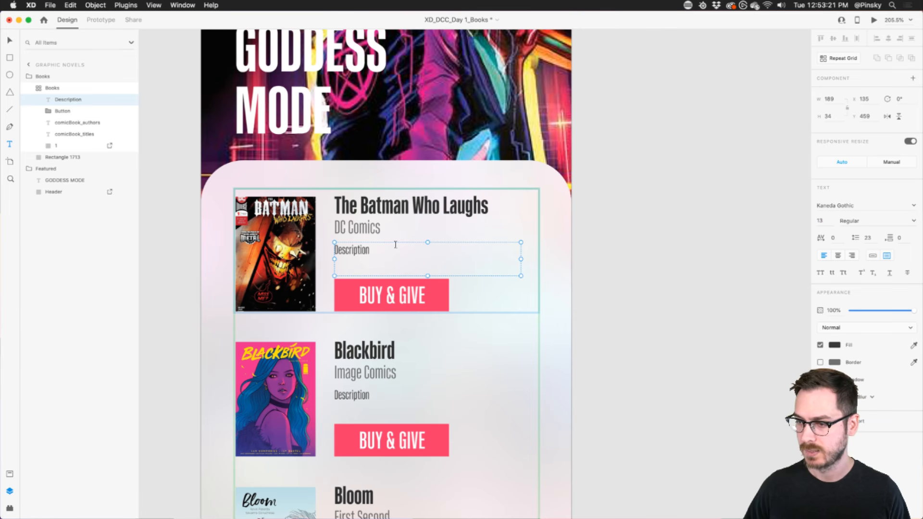
# Move the Description text area up to Y 454, just below DC Comics, and extend its height to 37.
pyautogui.press('Escape')
pyautogui.moveTo(352, 251); pyautogui.dragTo(352, 245)
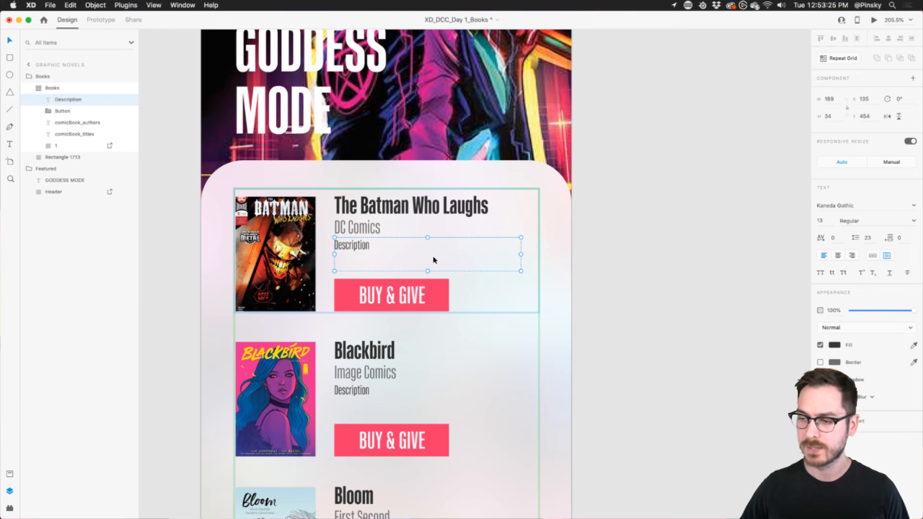
pyautogui.moveTo(427, 270); pyautogui.dragTo(427, 274)
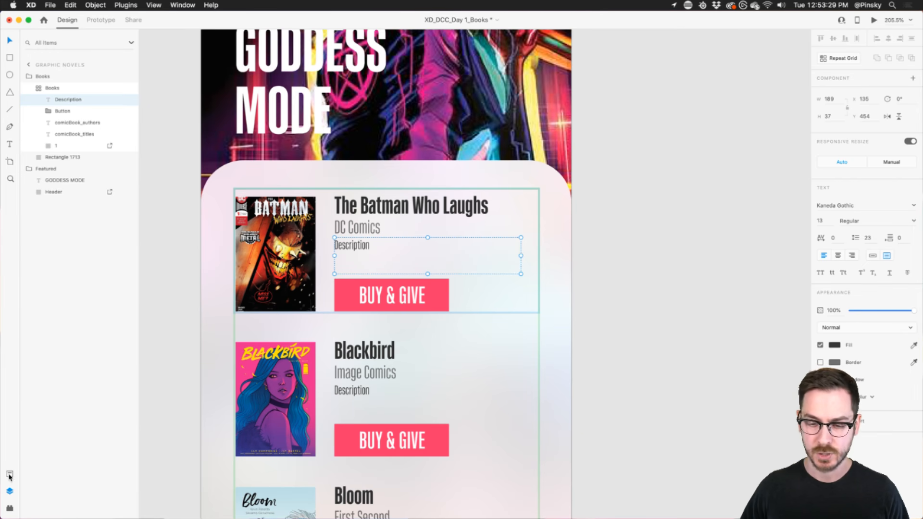
# Fill the Description text area using the Lorem Ipsum plugin, with standard Latin placeholder text, a closing period and line breaks included.
pyautogui.click(10, 507)
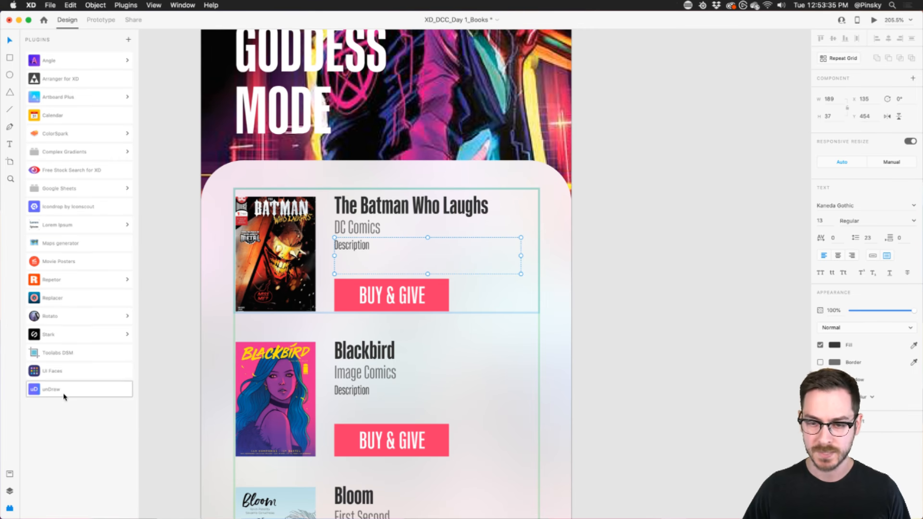
pyautogui.click(73, 225)
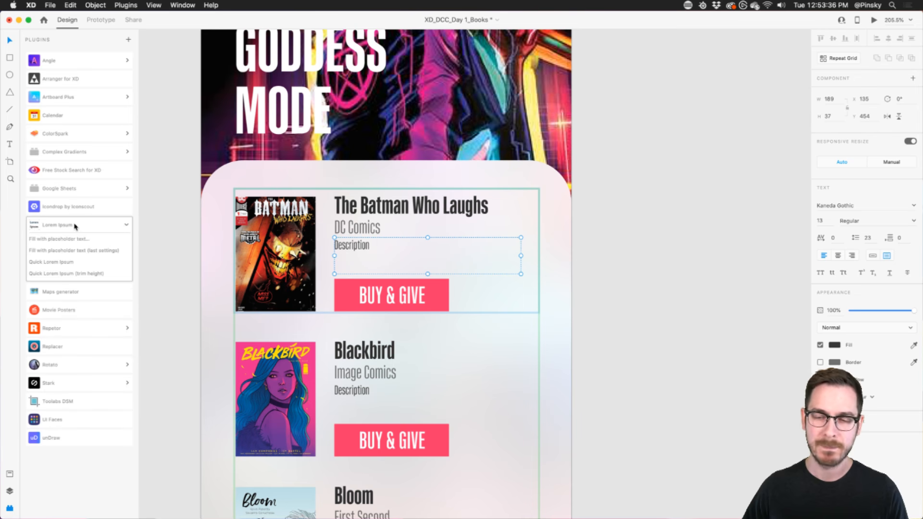
pyautogui.click(66, 250)
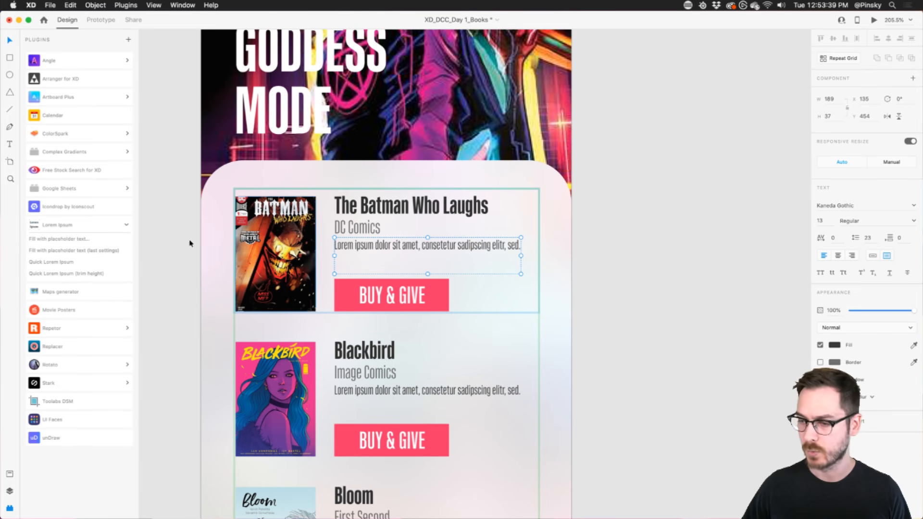
pyautogui.click(67, 239)
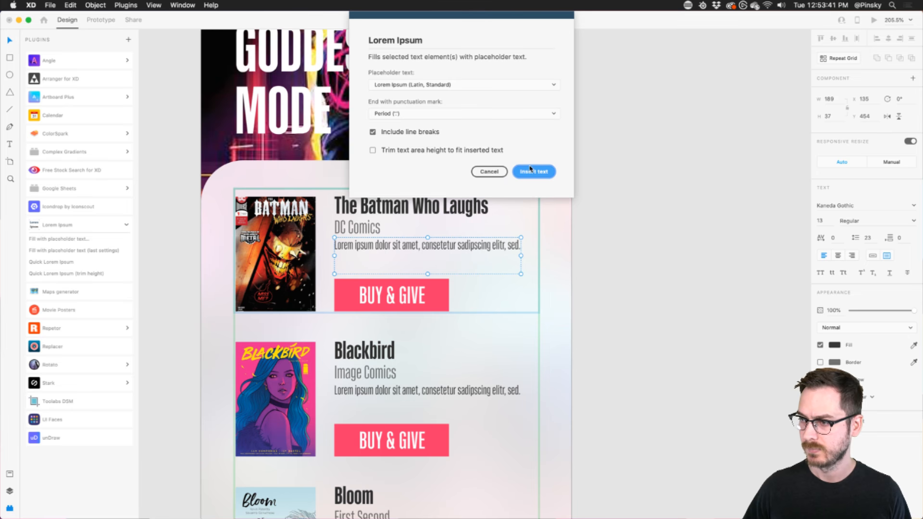
pyautogui.click(527, 169)
# Set the description's line spacing to 13 and refill it with Lorem Ipsum placeholder text using the last settings.
pyautogui.click(874, 242)
pyautogui.hotkey('shift', 'Down')
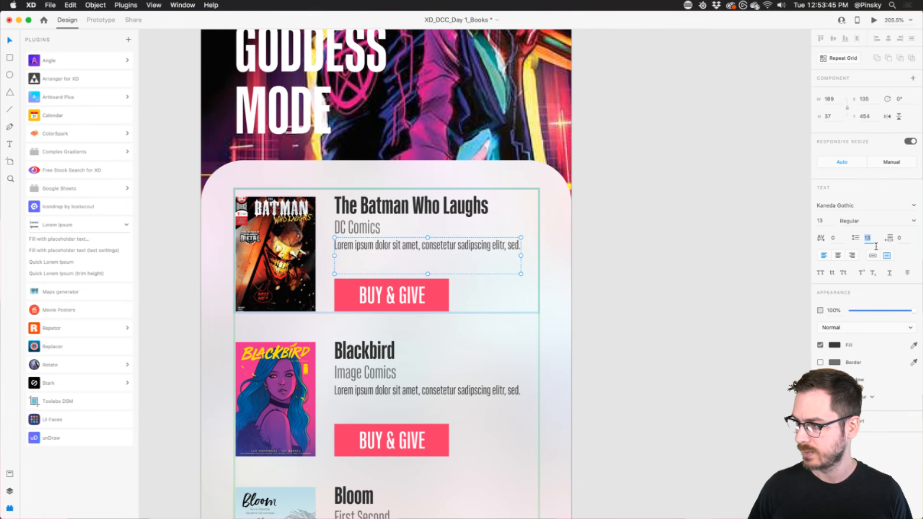
pyautogui.click(54, 250)
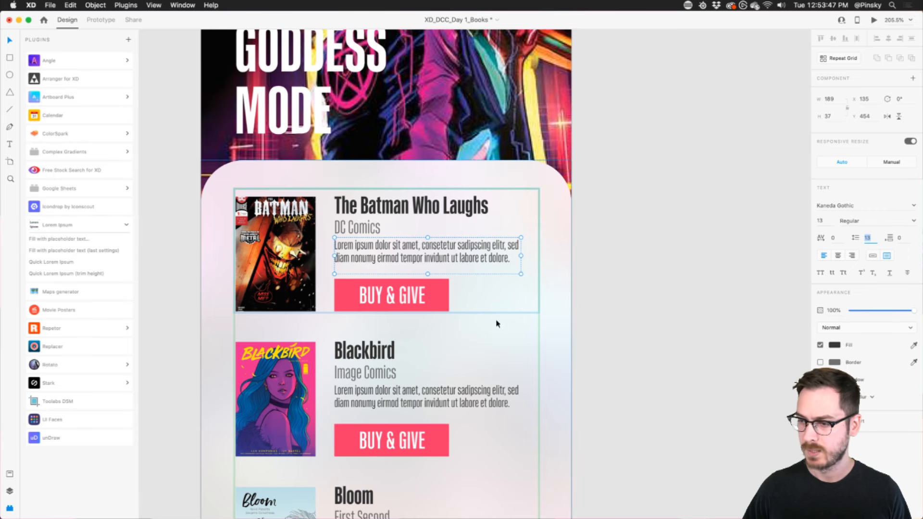
pyautogui.moveTo(427, 275); pyautogui.dragTo(427, 277)
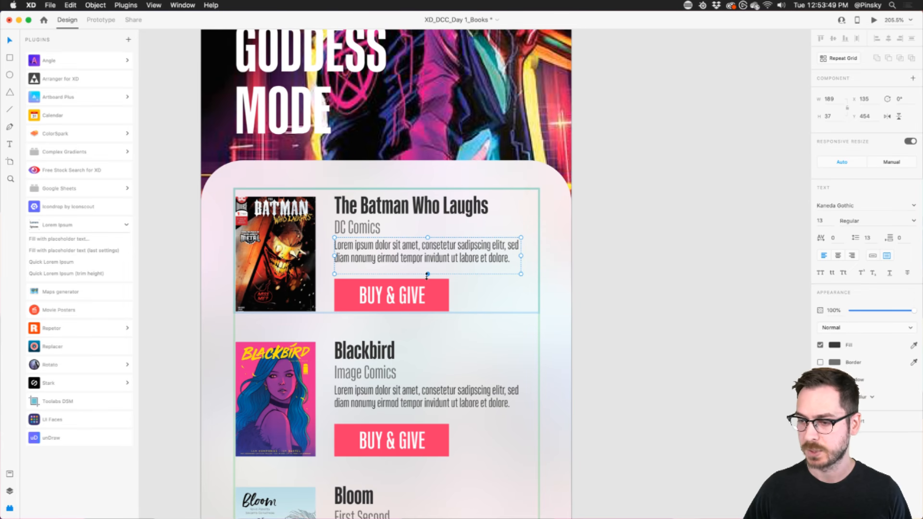
# Nudge the first book's placeholder description down to Y 455, inside its repeat grid cell.
pyautogui.click(603, 287)
pyautogui.click(406, 253)
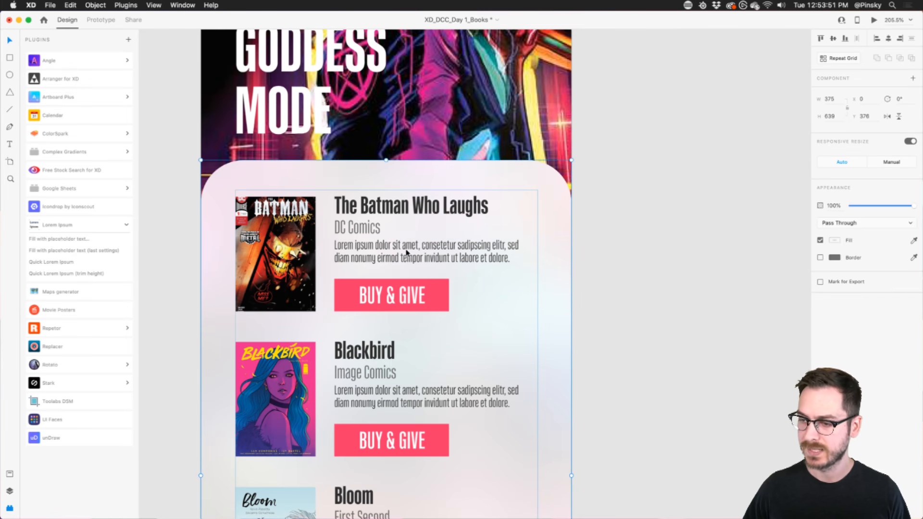
pyautogui.press('Down')
pyautogui.press('Down')
pyautogui.press('Up')
pyautogui.press('Up')
pyautogui.doubleClick(406, 253)
pyautogui.press('Down')
pyautogui.press('Down')
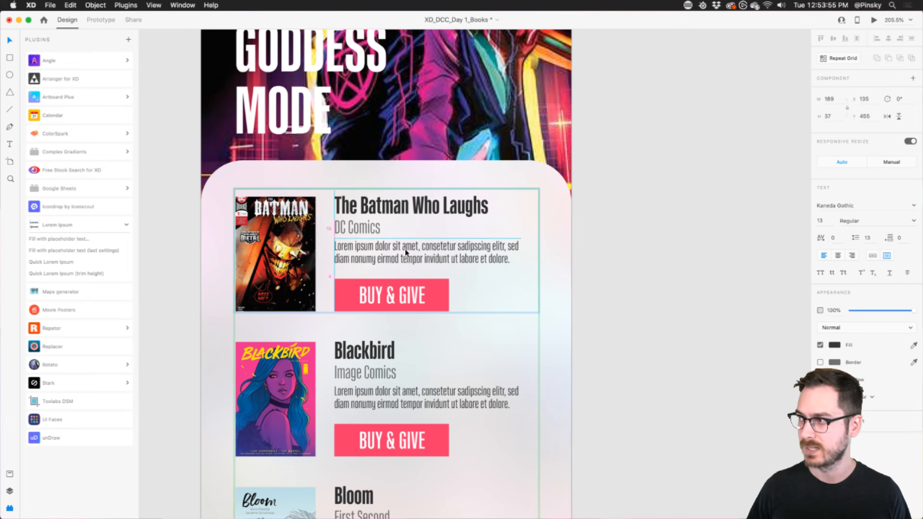
pyautogui.click(612, 262)
# Preview the finished screen, scroll through the books with their descriptions and back up, and close the preview.
pyautogui.scroll(-8, 609, 262)
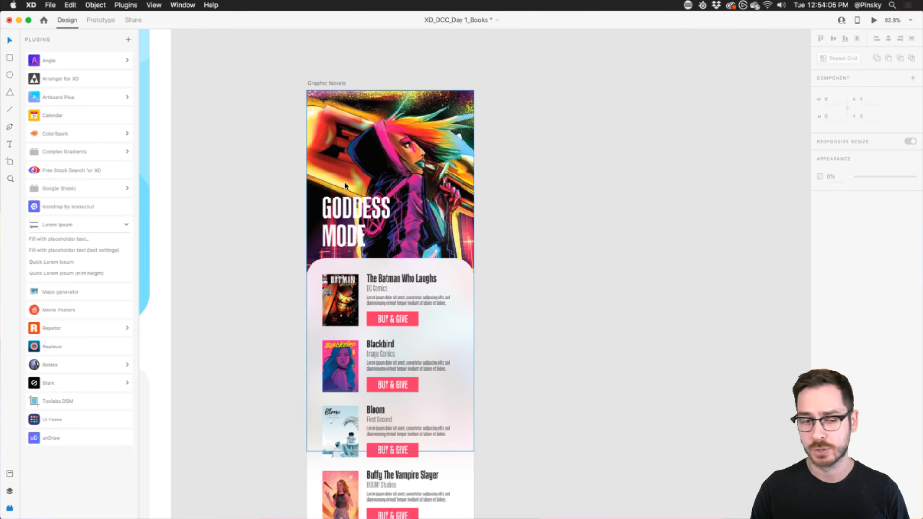
pyautogui.scroll(-3, 344, 185)
pyautogui.click(463, 239)
pyautogui.click(543, 257)
pyautogui.click(442, 235)
pyautogui.click(874, 20)
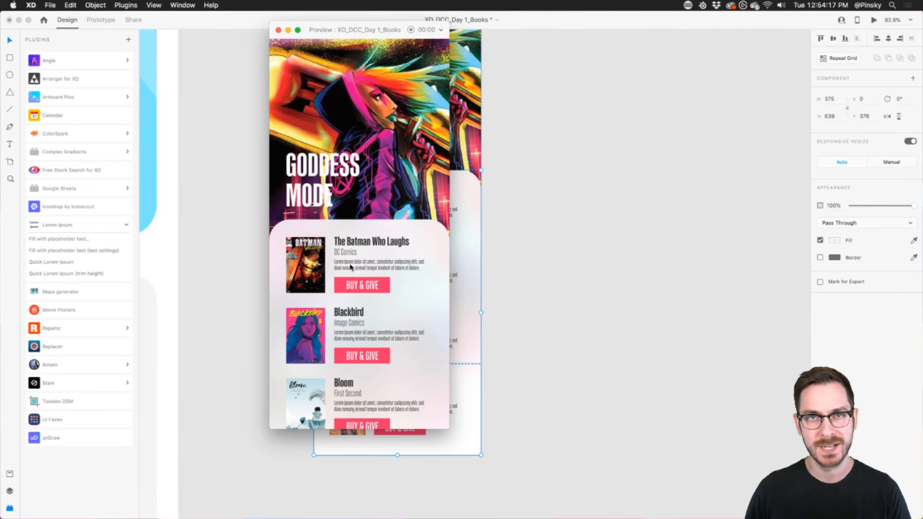
pyautogui.scroll(-5, 350, 267)
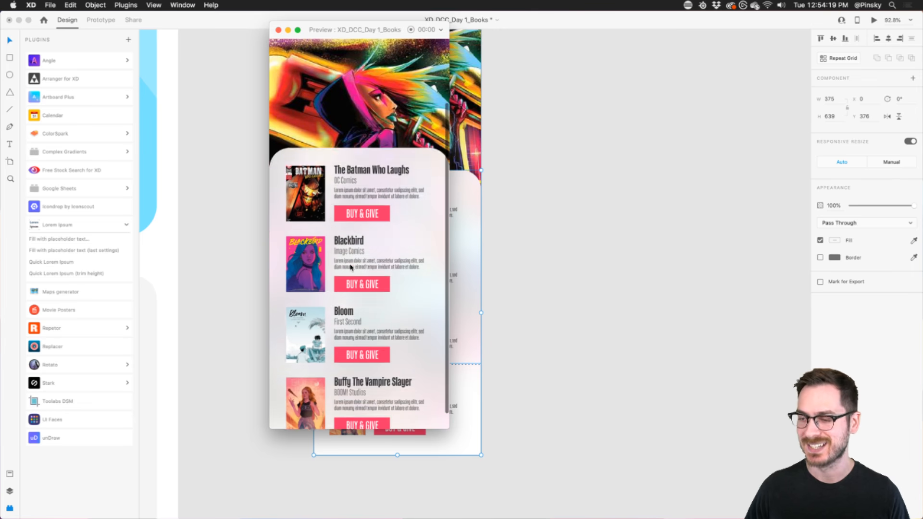
pyautogui.scroll(5, 350, 267)
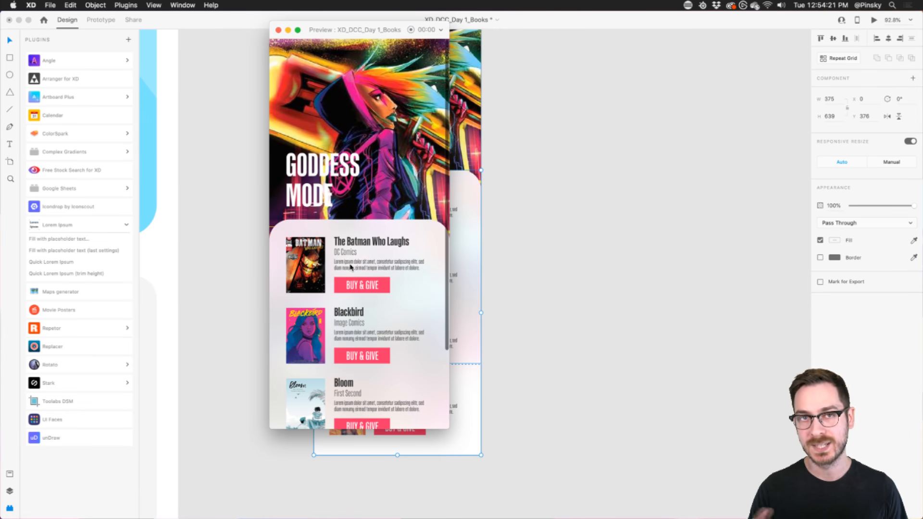
pyautogui.press('super+w')
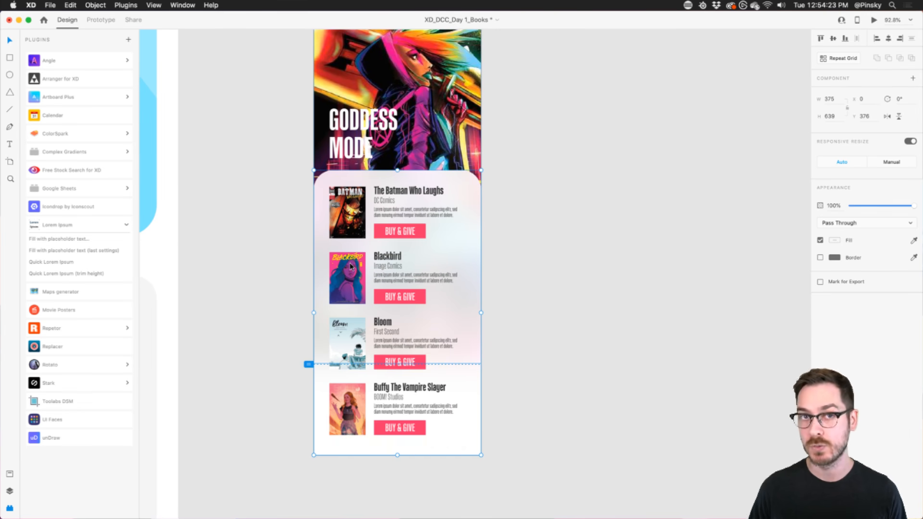